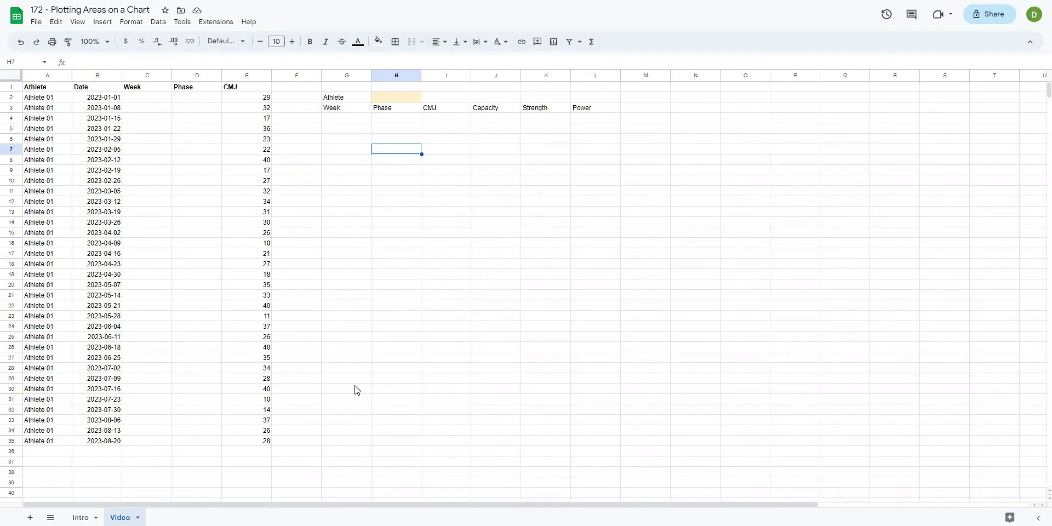
# Step: Examine the Athlete, Date and CMJ data and the empty Week and Phase columns beside it
pyautogui.click(362, 332)
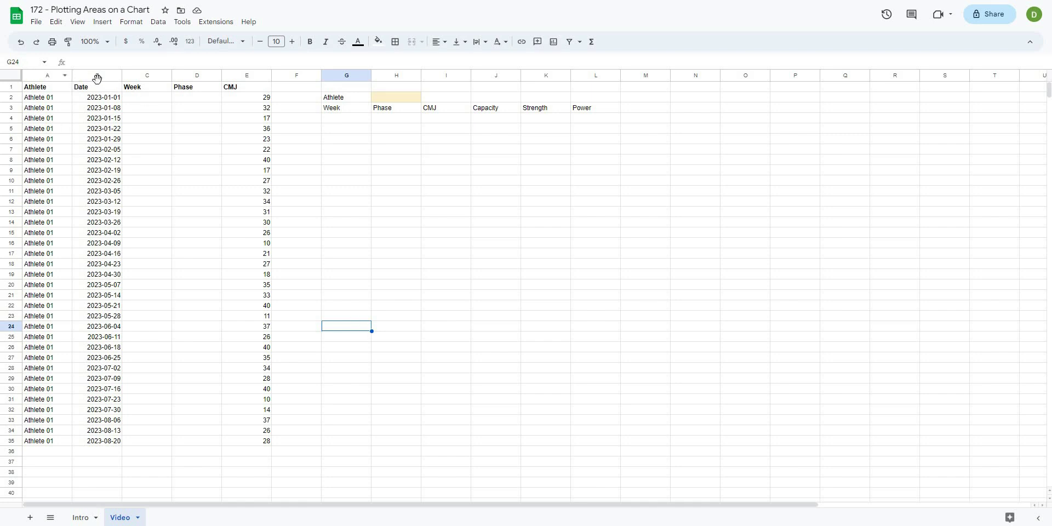
pyautogui.moveTo(34, 75); pyautogui.dragTo(97, 78)
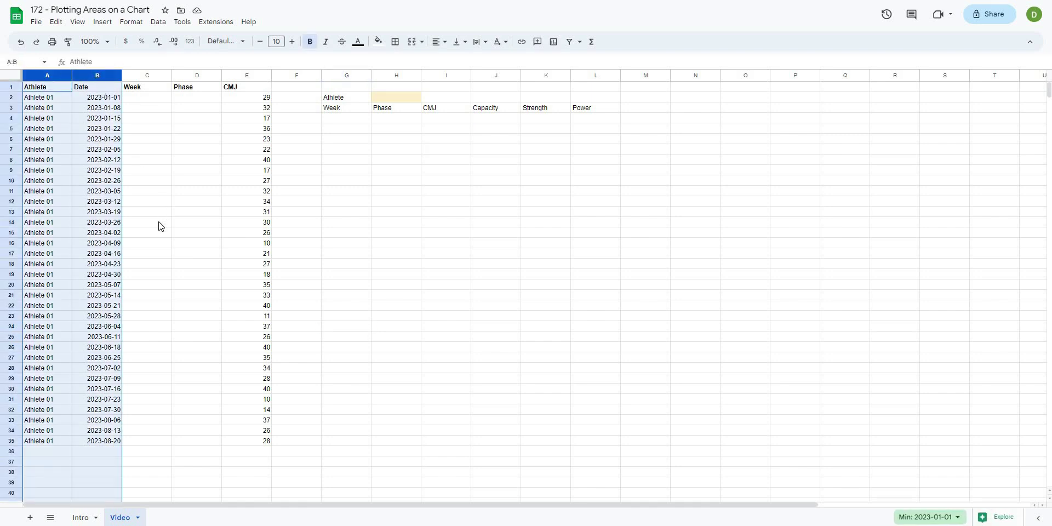
pyautogui.click(111, 108)
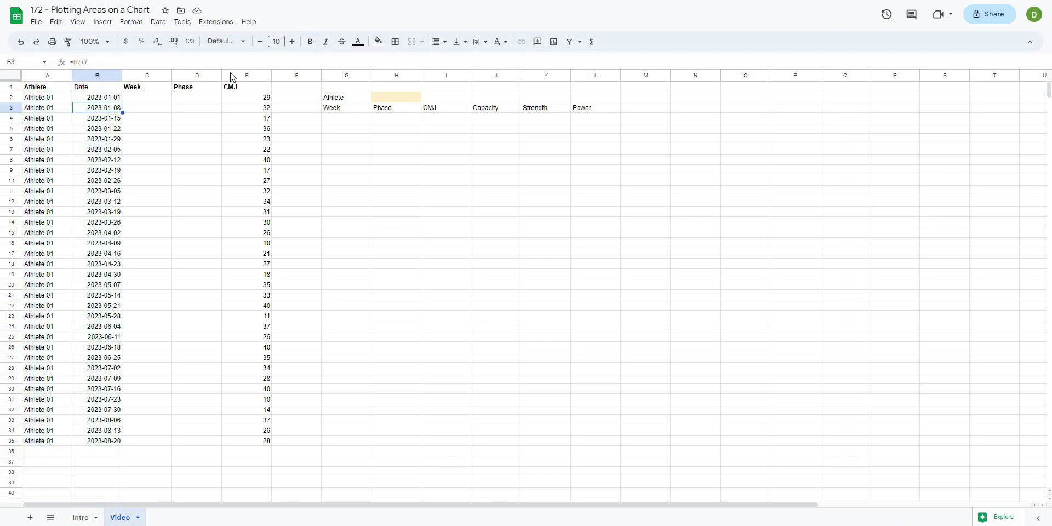
pyautogui.click(241, 75)
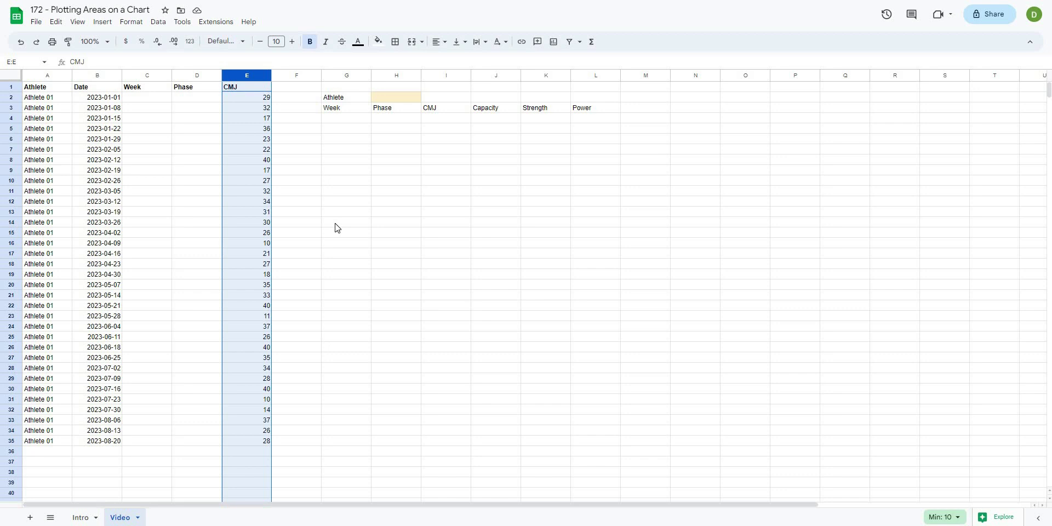
pyautogui.click(336, 227)
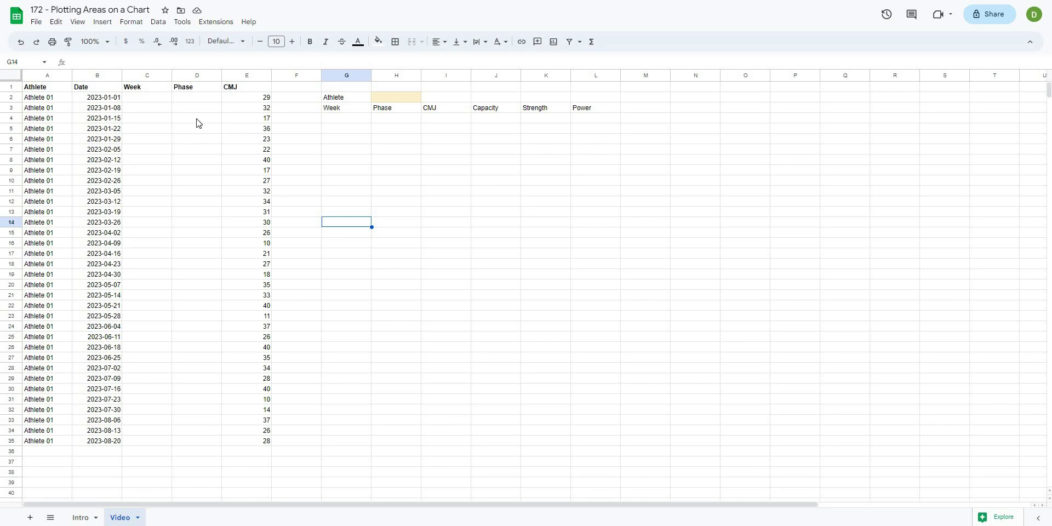
pyautogui.click(137, 90)
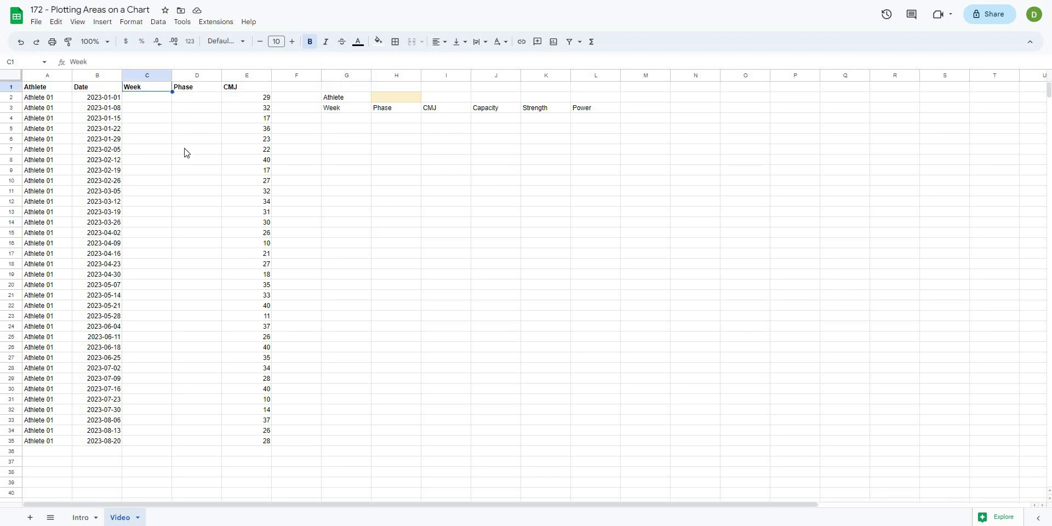
pyautogui.click(185, 152)
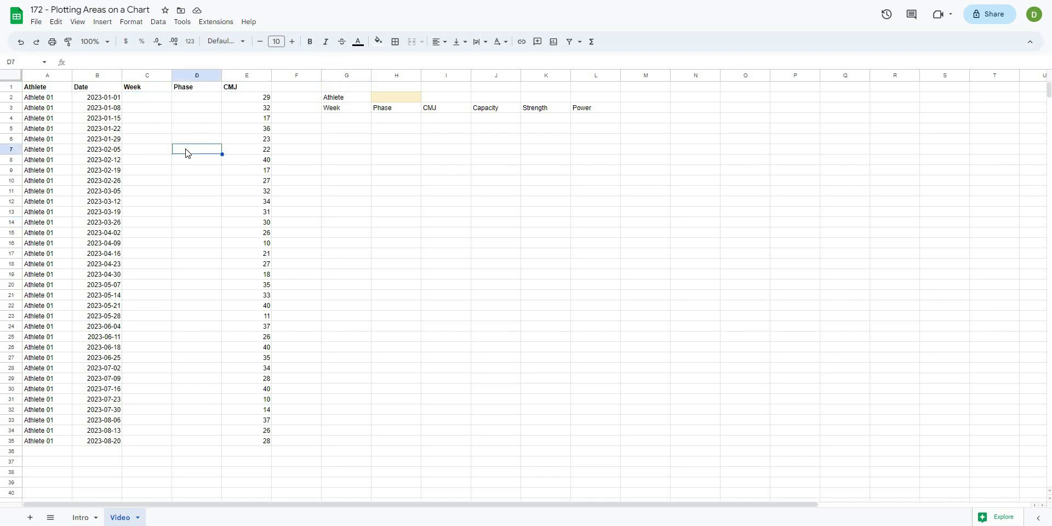
pyautogui.click(501, 251)
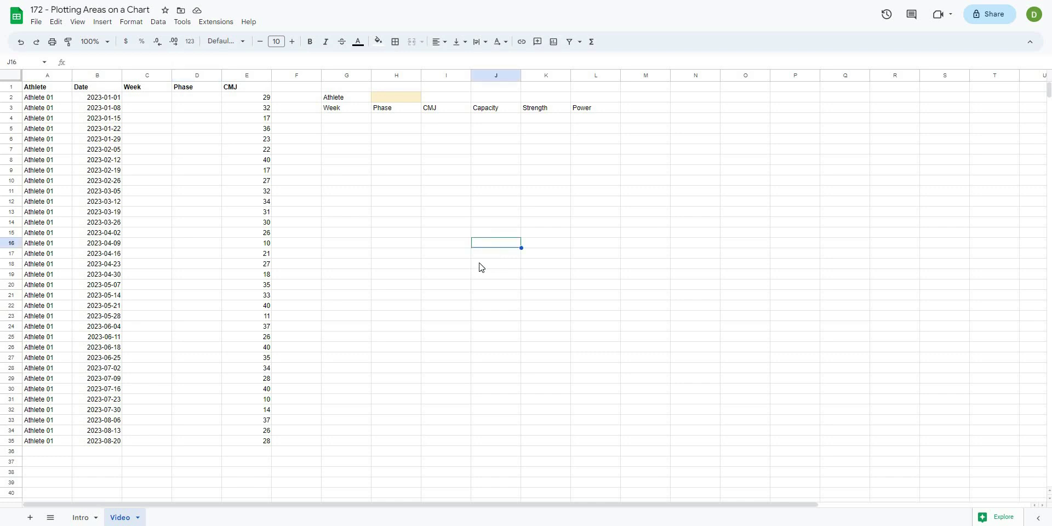
pyautogui.moveTo(118, 99); pyautogui.dragTo(117, 442)
pyautogui.click(194, 430)
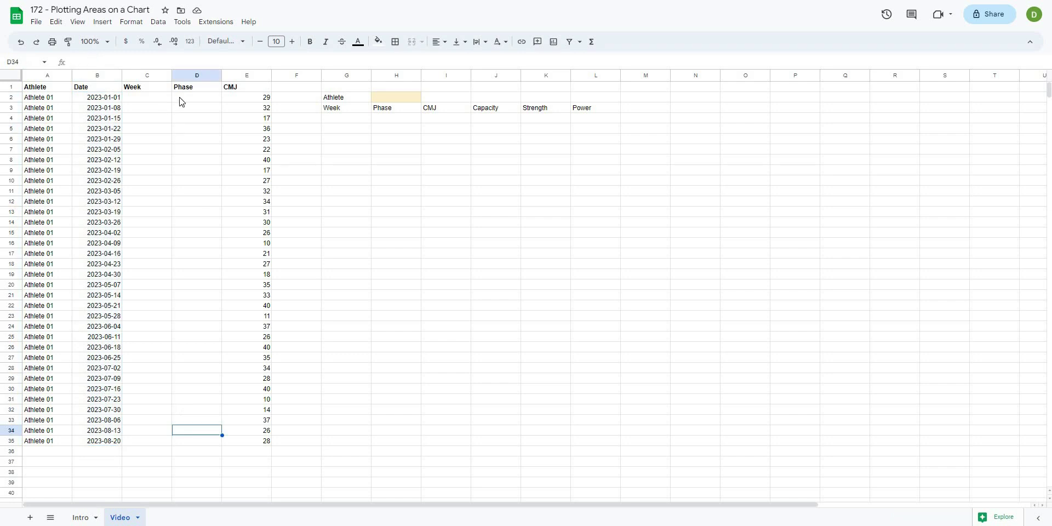
pyautogui.click(181, 101)
pyautogui.click(429, 216)
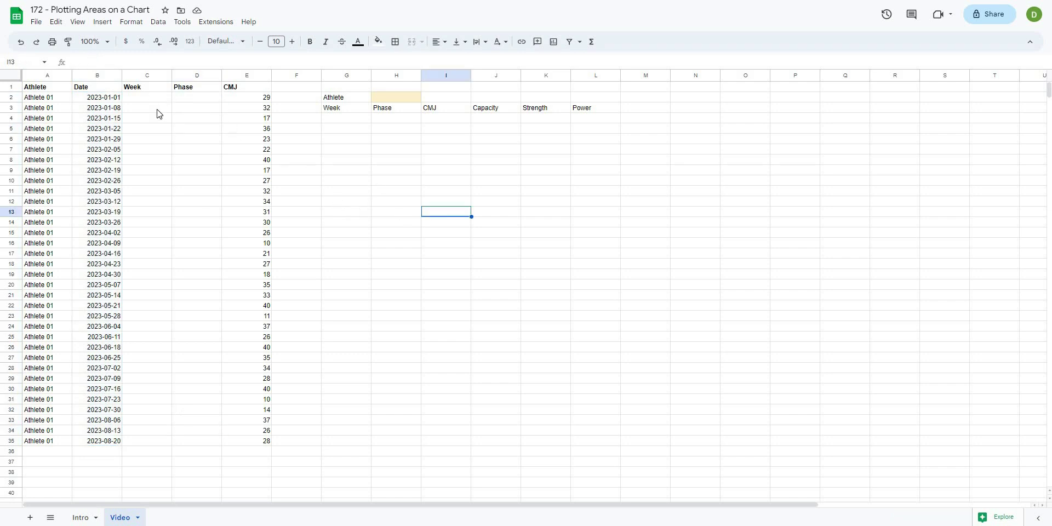
pyautogui.click(157, 101)
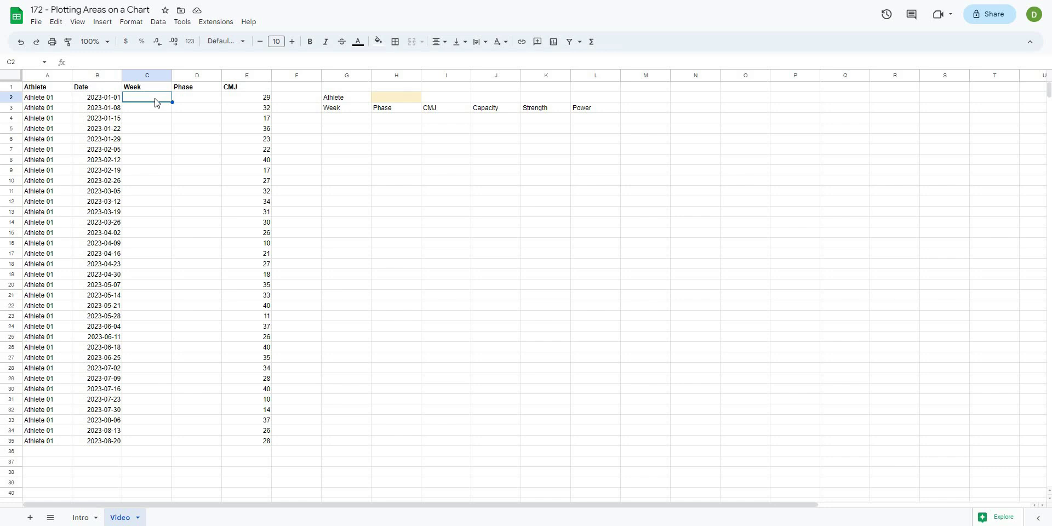
pyautogui.click(443, 215)
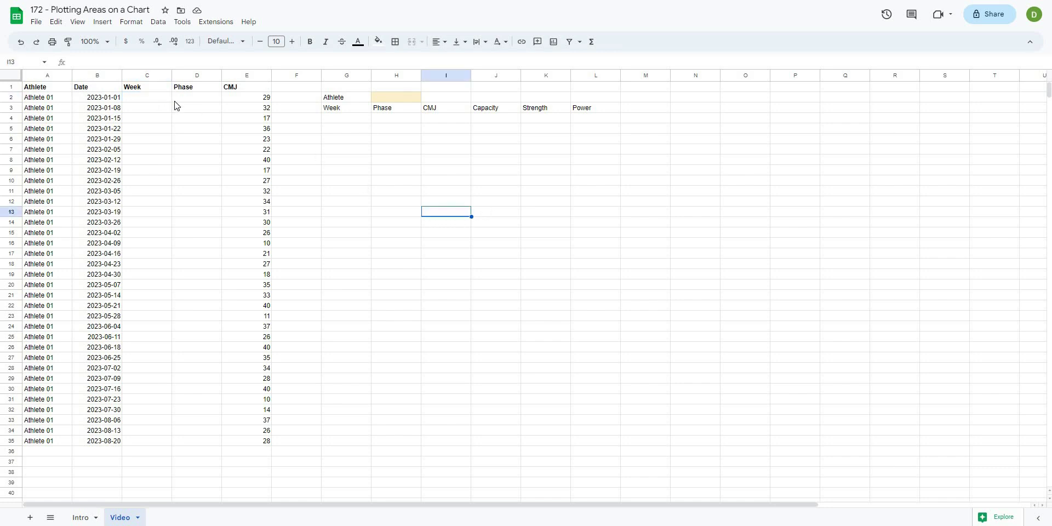
pyautogui.click(207, 100)
pyautogui.click(381, 160)
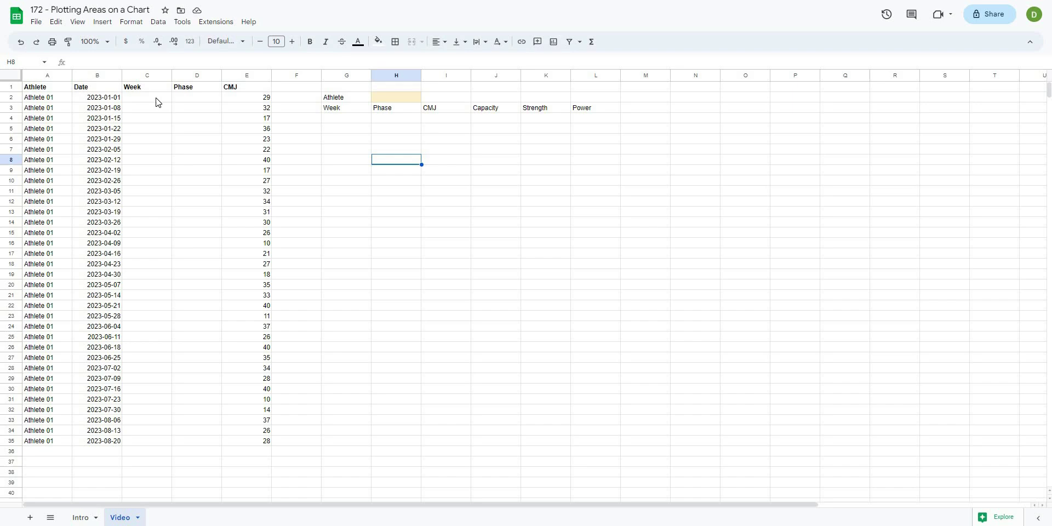
# Step: Enter =weeknum(B2) in C2 and accept the suggested autofill for the remaining rows of the Week column
pyautogui.click(156, 102)
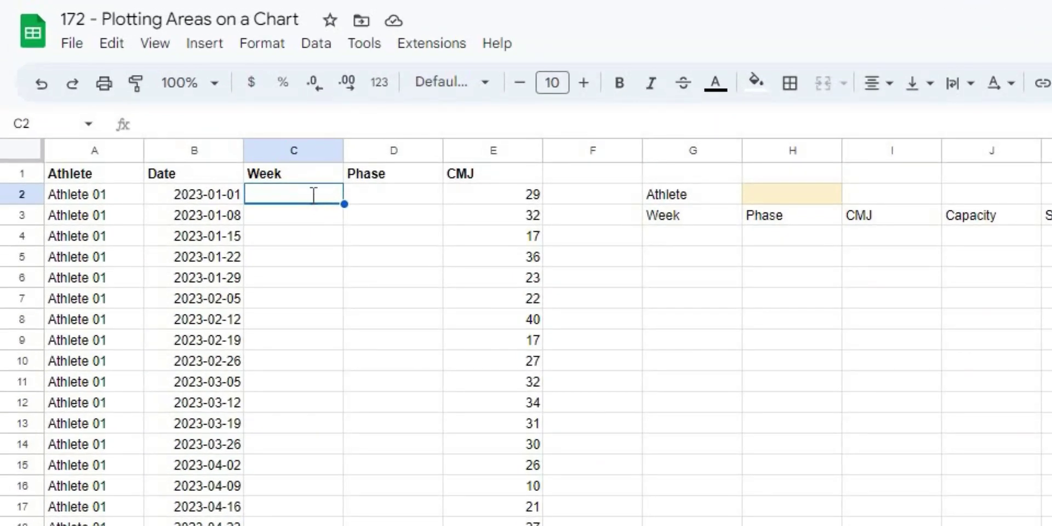
pyautogui.write('=wee')
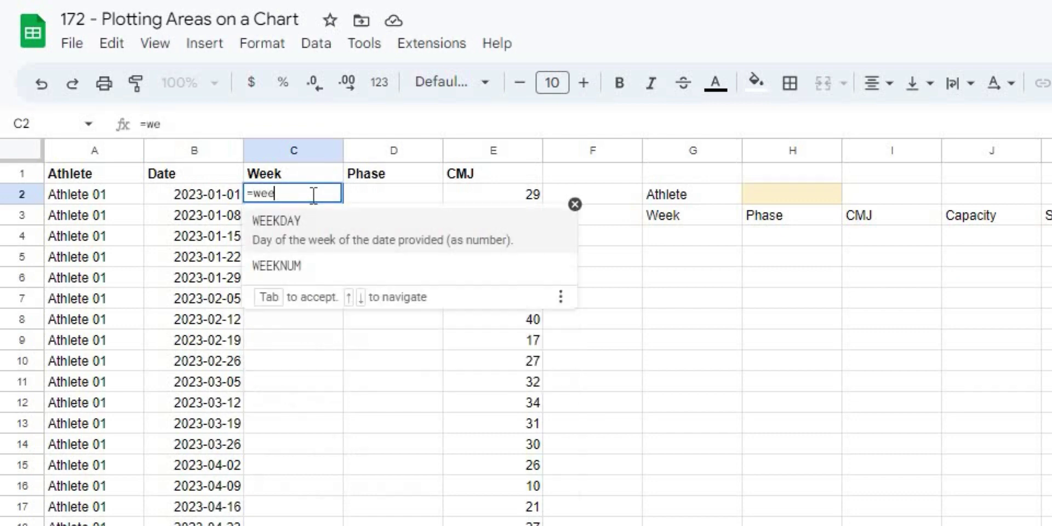
pyautogui.write('knum(')
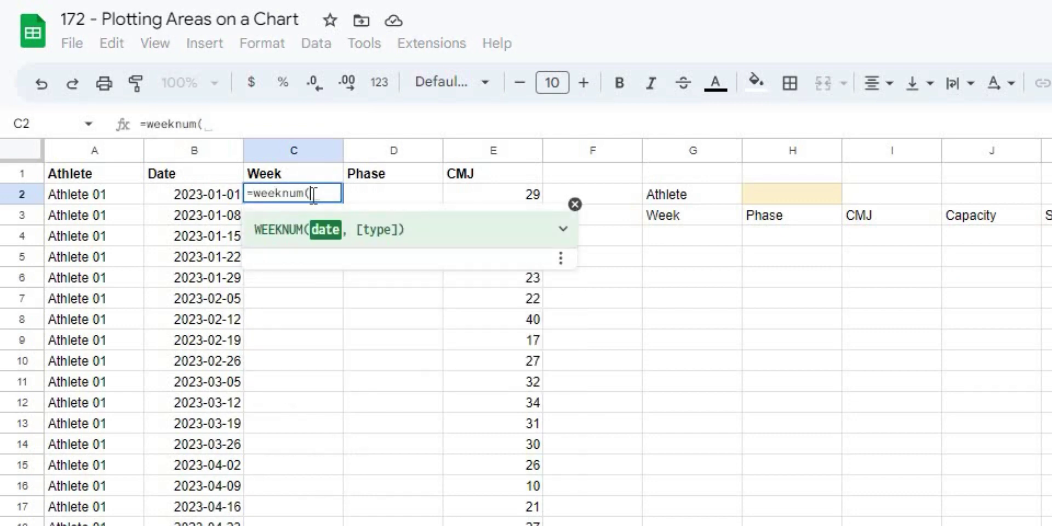
pyautogui.click(223, 195)
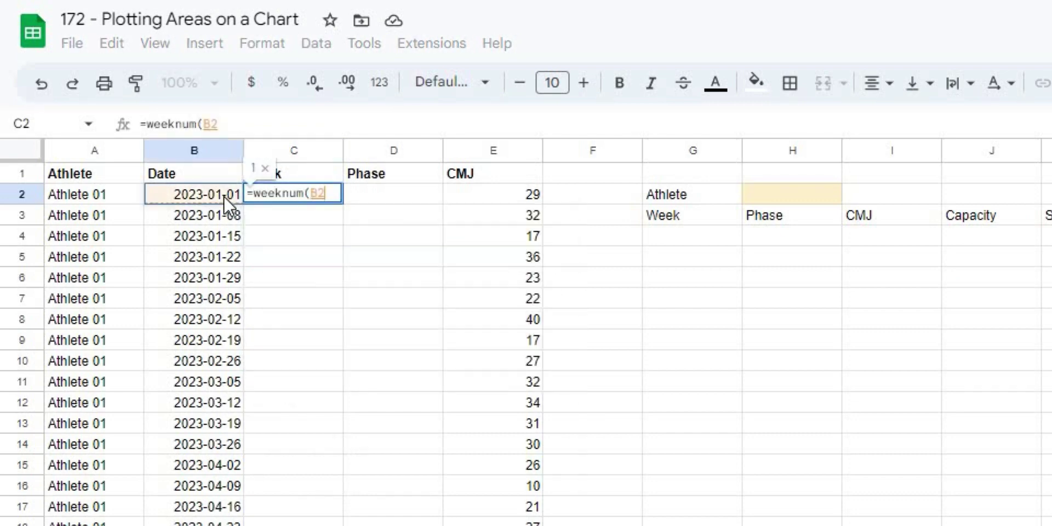
pyautogui.press('Return')
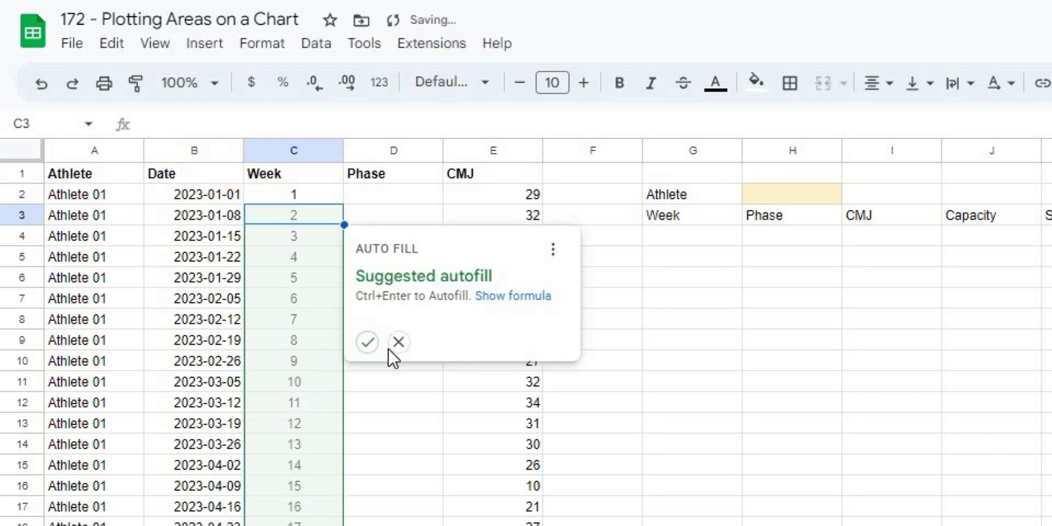
pyautogui.click(367, 341)
pyautogui.click(493, 464)
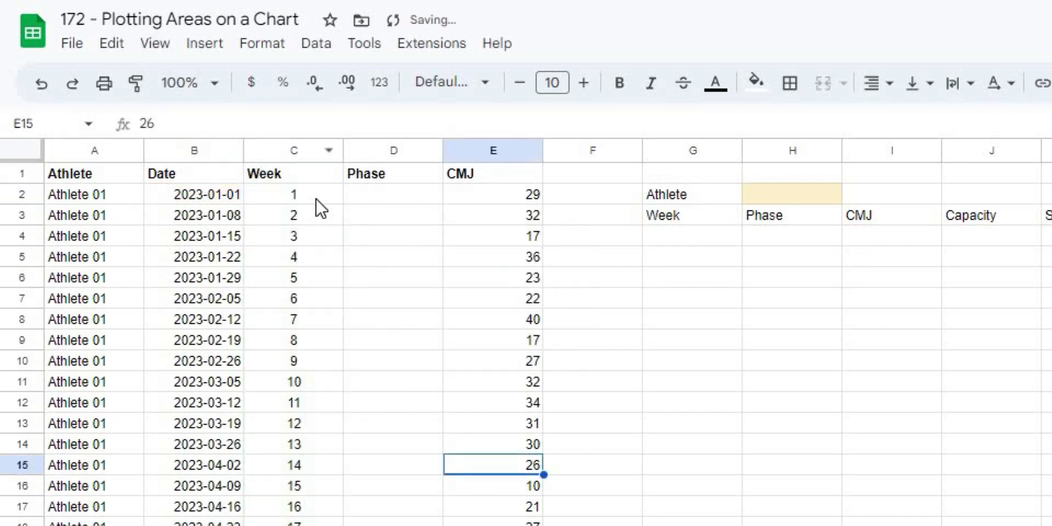
# Step: Examine the filled Week column from its first to its last row, comparing the single-digit and double-digit week numbers
pyautogui.click(317, 199)
pyautogui.hotkey('ctrl', 'Down')
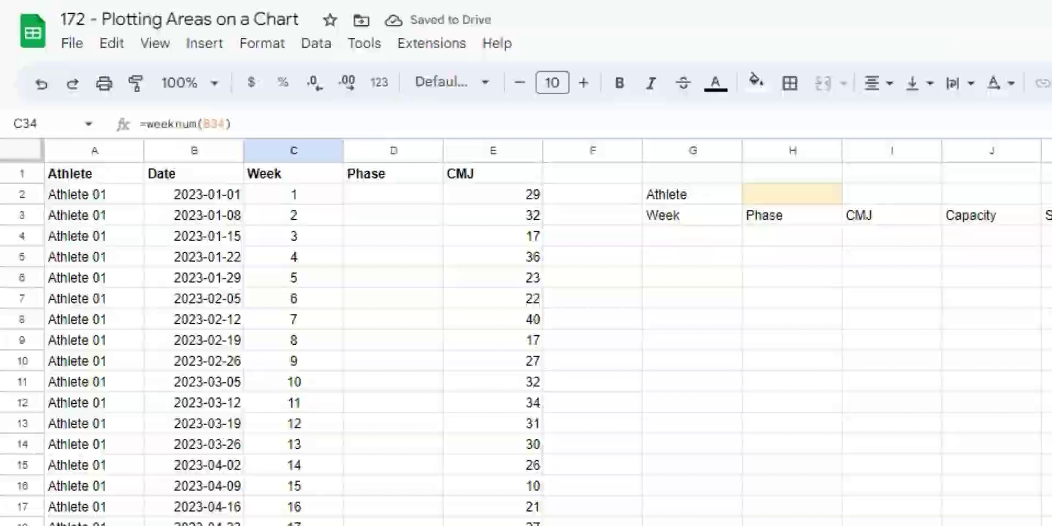
pyautogui.click(189, 462)
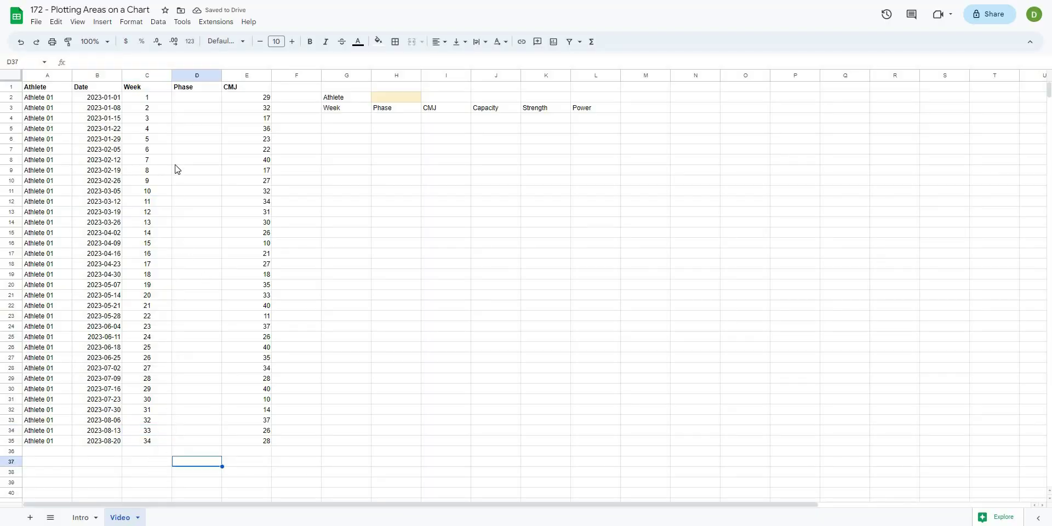
pyautogui.click(192, 253)
pyautogui.click(159, 99)
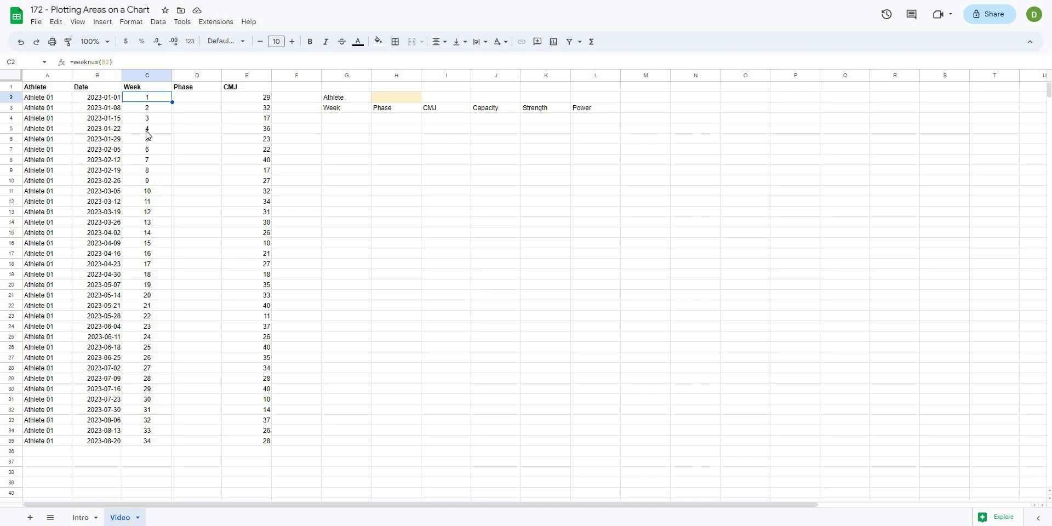
pyautogui.click(156, 191)
pyautogui.click(159, 204)
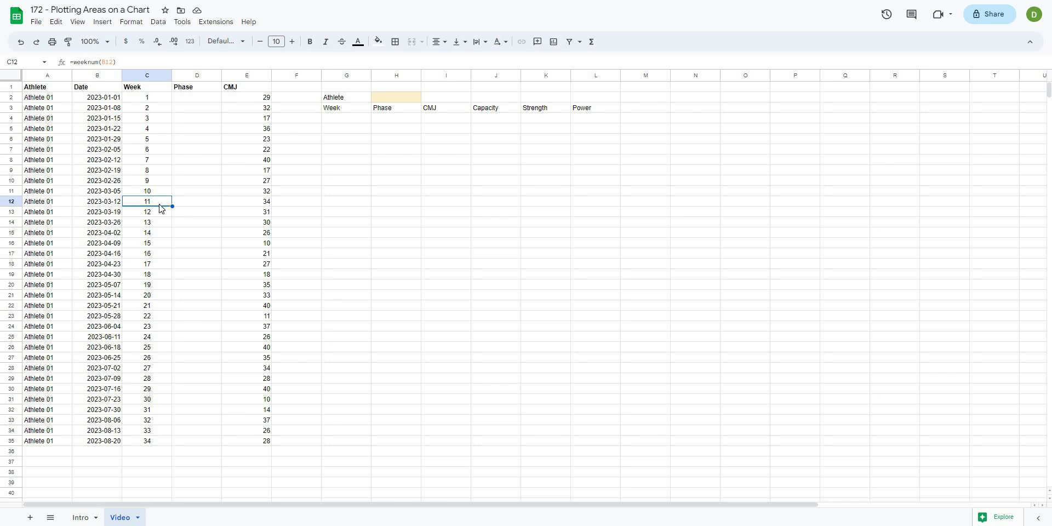
pyautogui.click(190, 146)
pyautogui.click(154, 100)
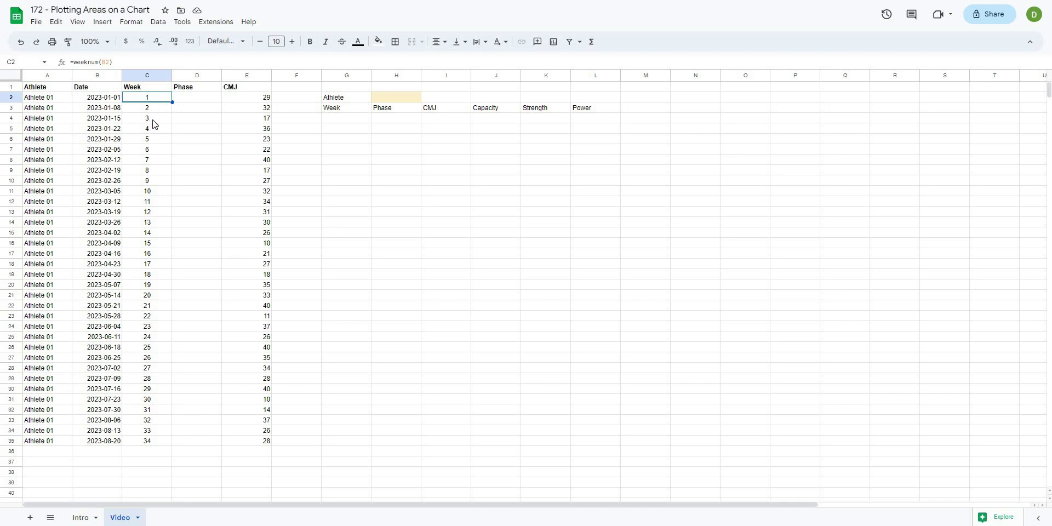
pyautogui.press('Down')
pyautogui.press('Down')
pyautogui.press('Down')
pyautogui.press('Down')
pyautogui.press('Down')
pyautogui.press('Down')
pyautogui.press('Down')
pyautogui.press('Down')
pyautogui.press('Down')
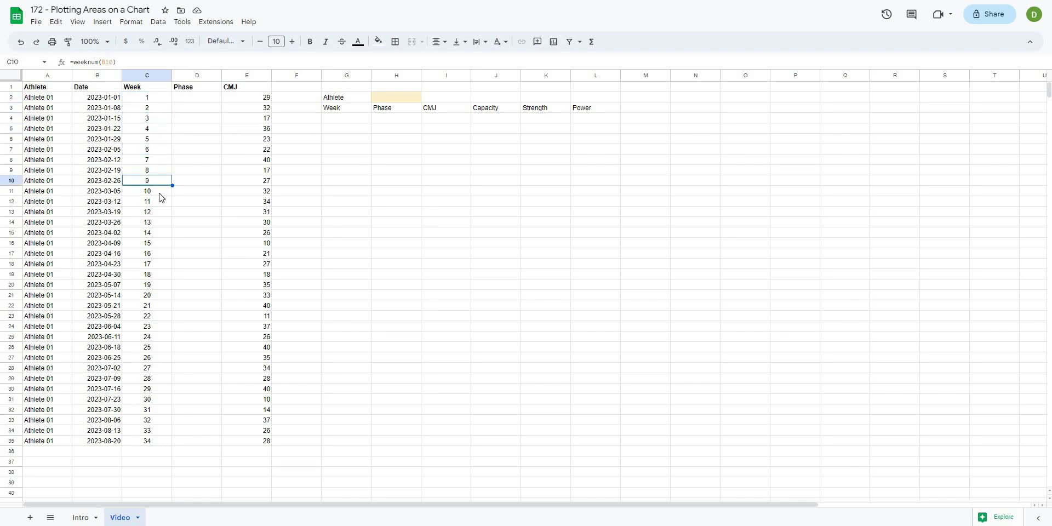
pyautogui.click(162, 100)
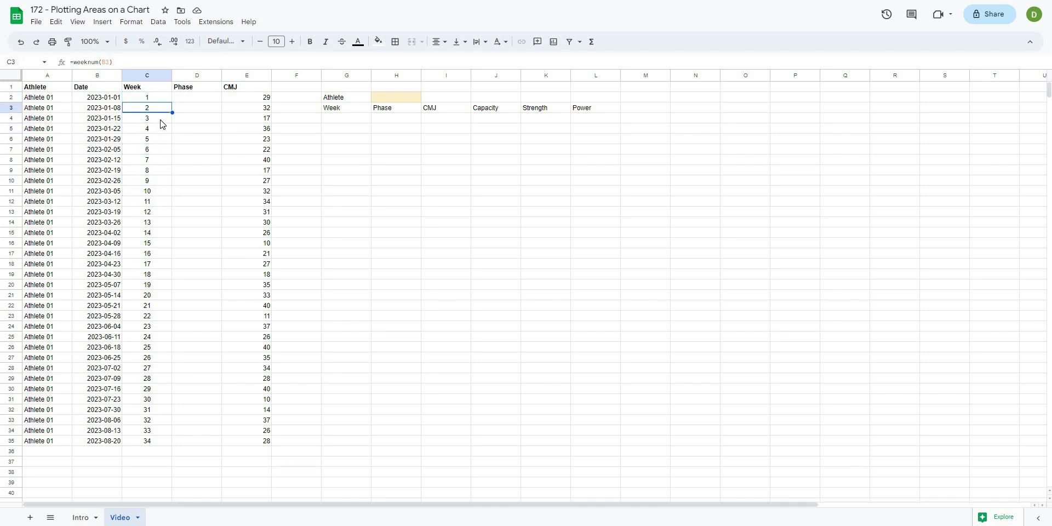
pyautogui.press('Down')
pyautogui.press('Down')
pyautogui.click(175, 117)
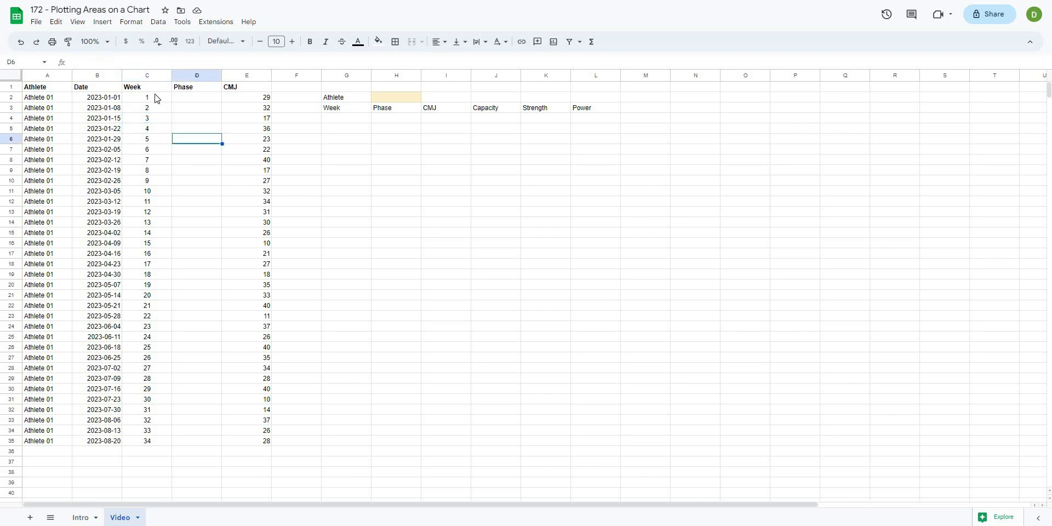
pyautogui.moveTo(157, 100); pyautogui.dragTo(163, 441)
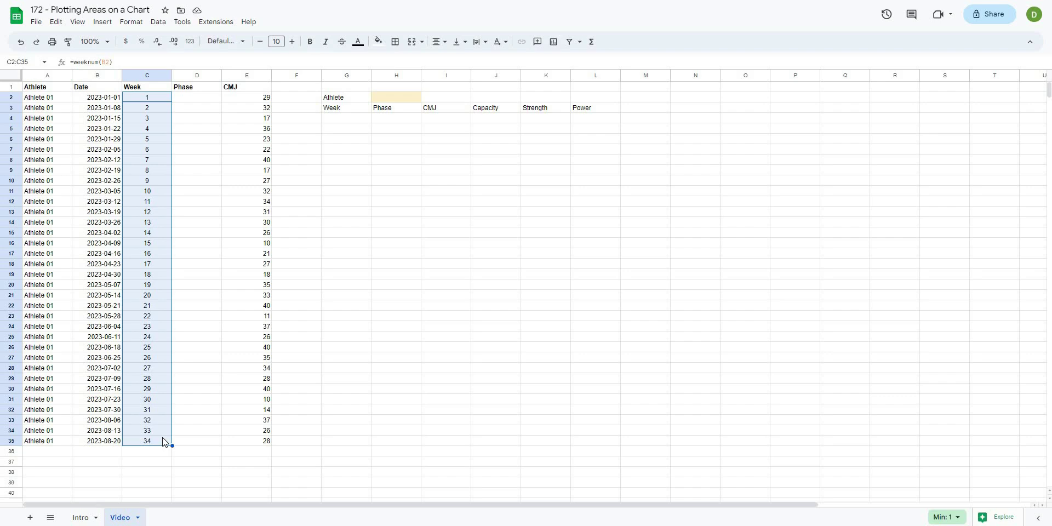
# Step: Wrap the WEEKNUM formula in C2 in an IF that tests whether weeknum(B2) < 10
pyautogui.click(127, 98)
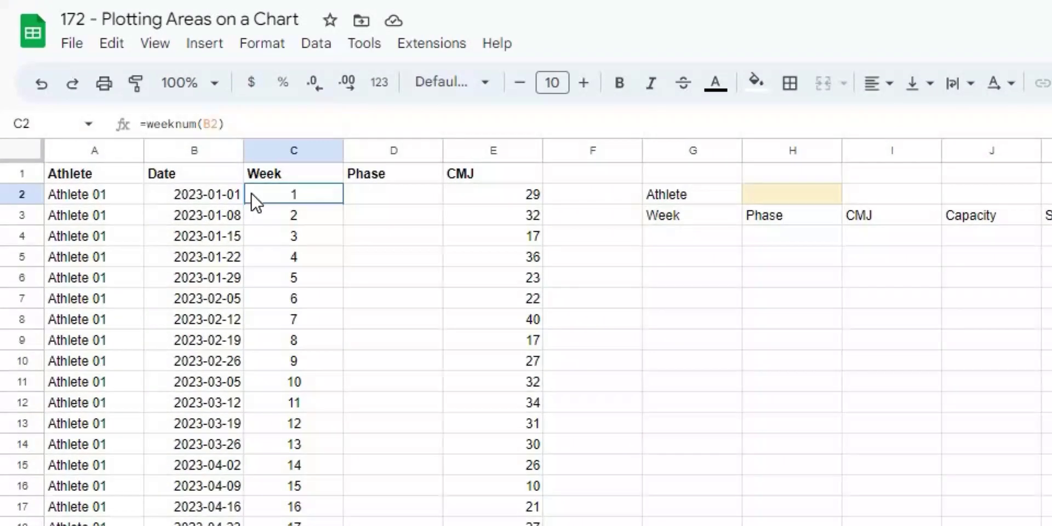
pyautogui.press('F2')
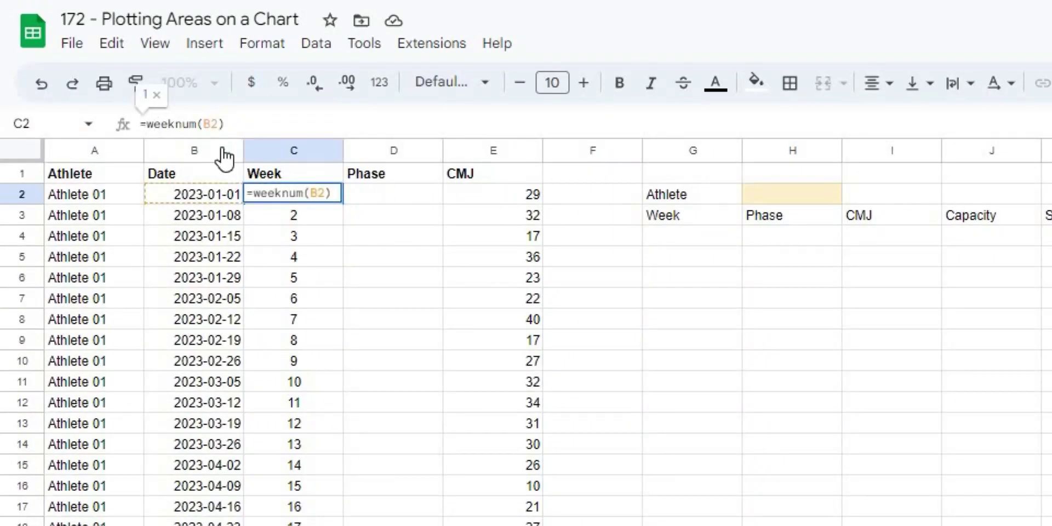
pyautogui.click(155, 127)
pyautogui.write('if(')
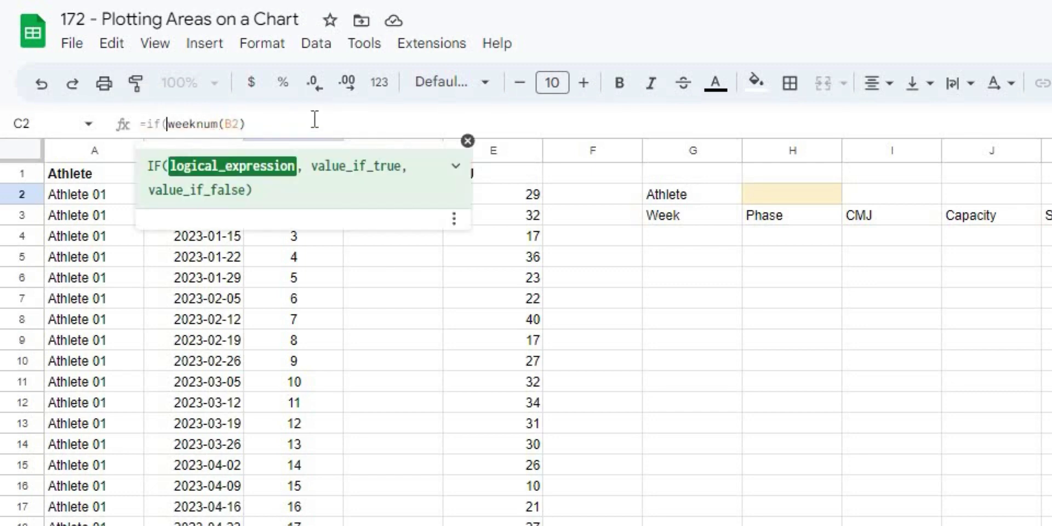
pyautogui.click(315, 120)
pyautogui.write('< 10, ')
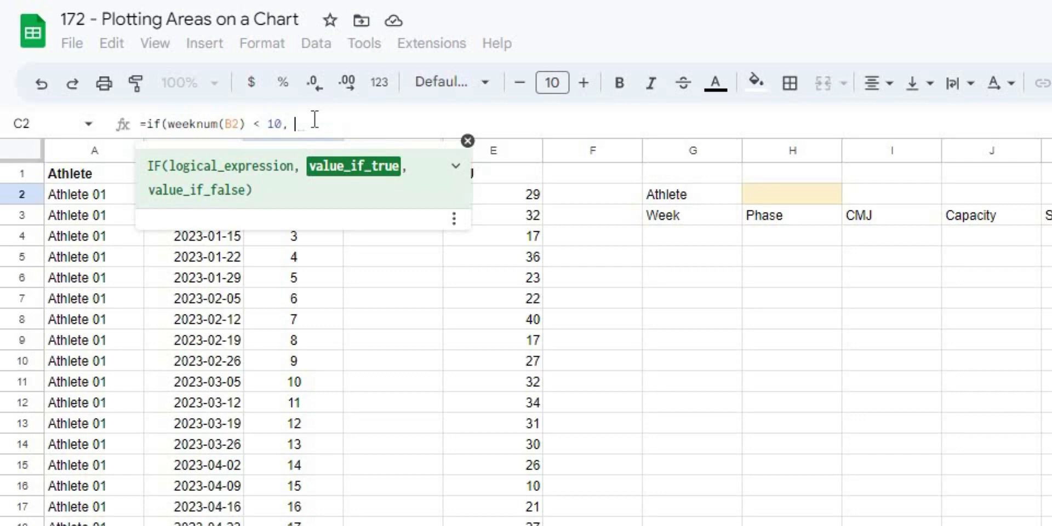
# Step: Complete the C2 IF formula with 0&weeknum(b2) for the true result and weeknum(b2) for the false result
pyautogui.write('0')
pyautogui.write('&')
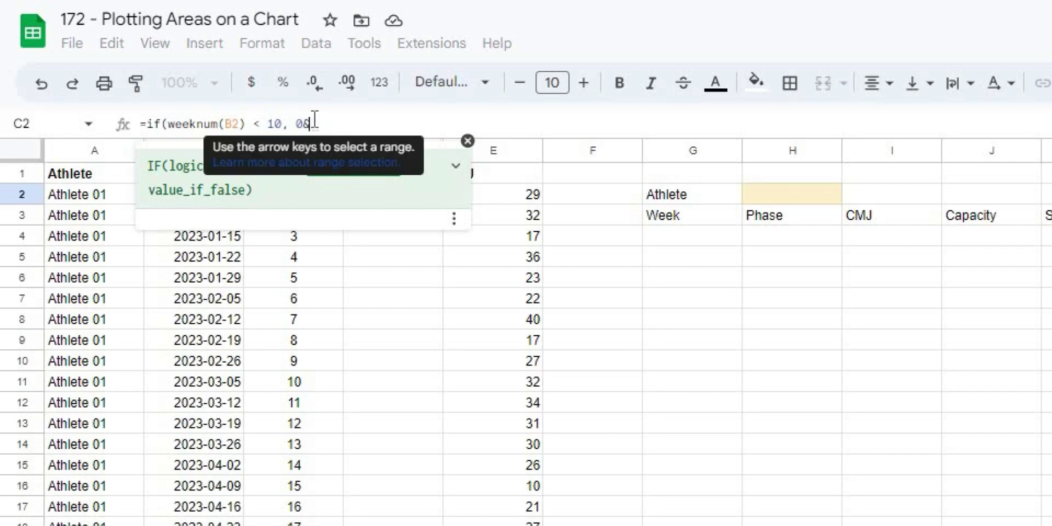
pyautogui.write('weeknum(')
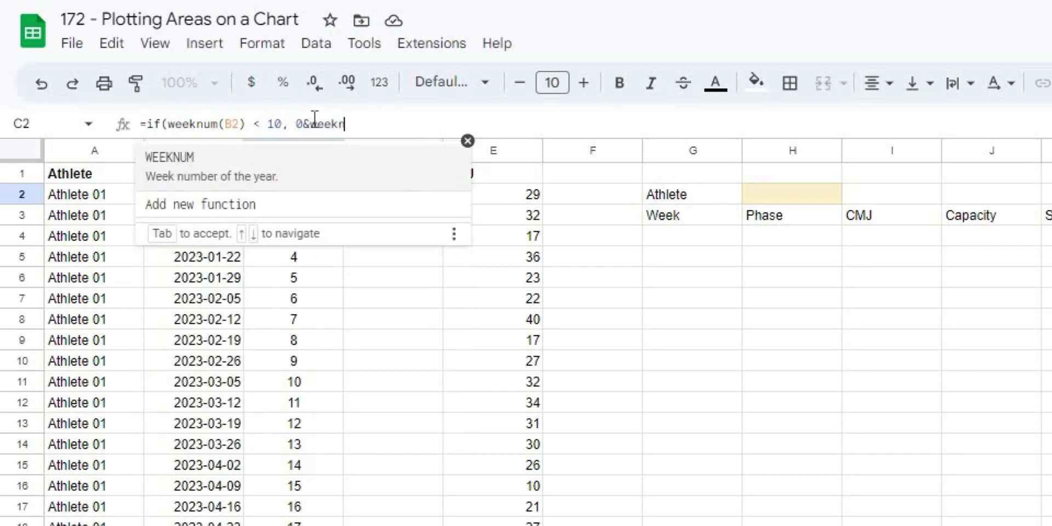
pyautogui.write('b2')
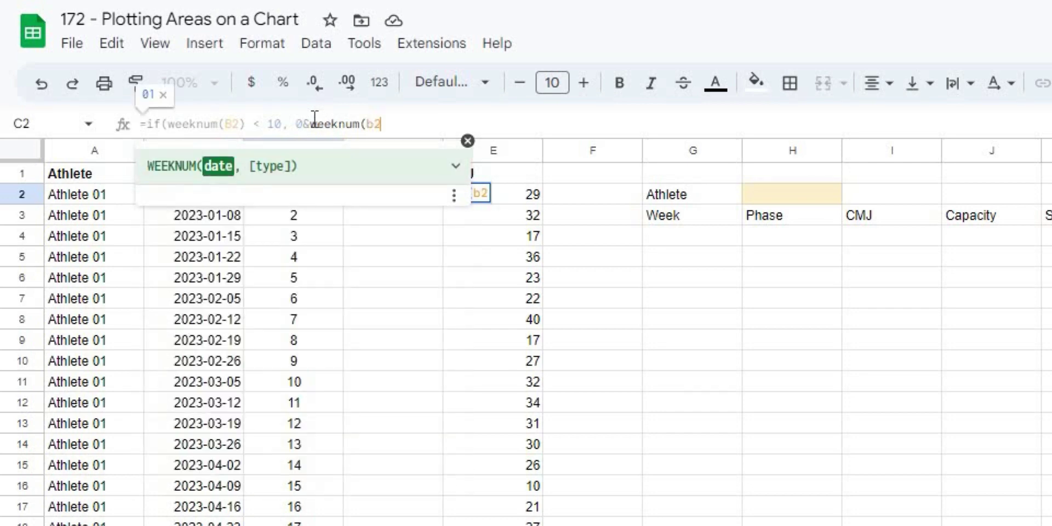
pyautogui.write('), ')
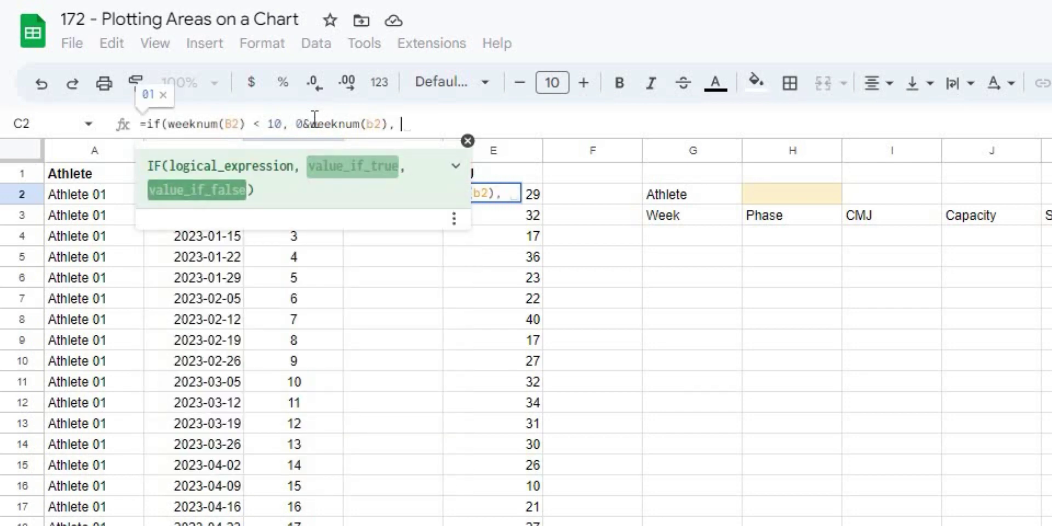
pyautogui.write('weeknu')
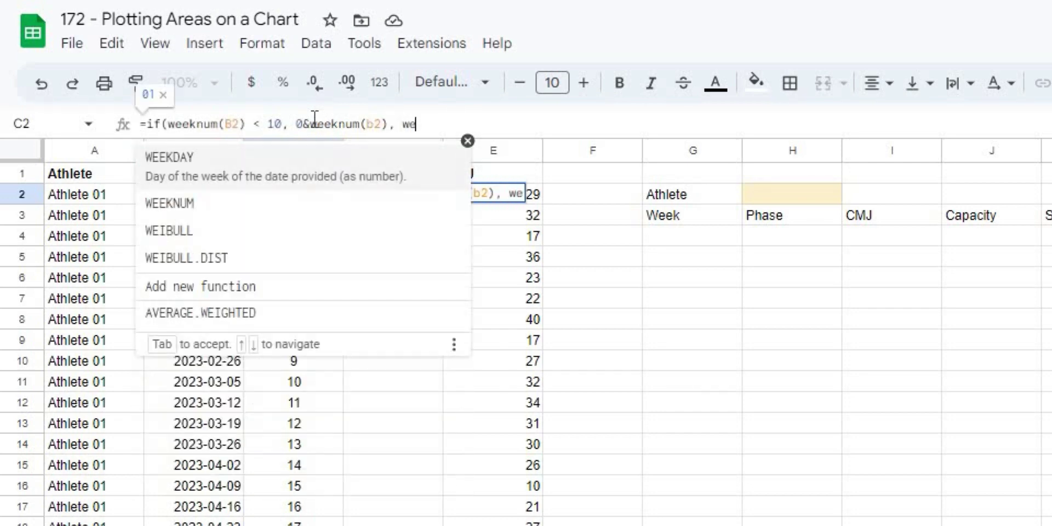
pyautogui.write('m(b2)')
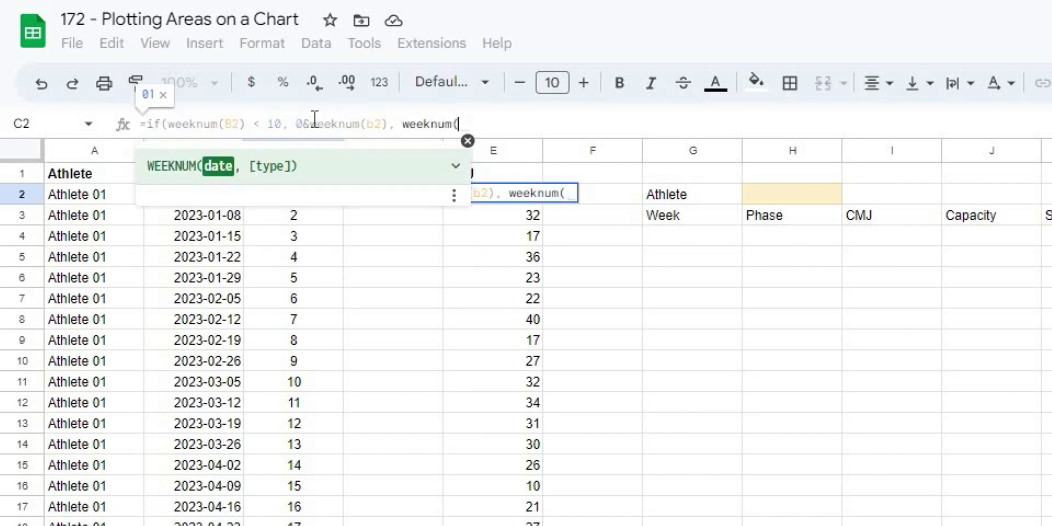
pyautogui.write(')')
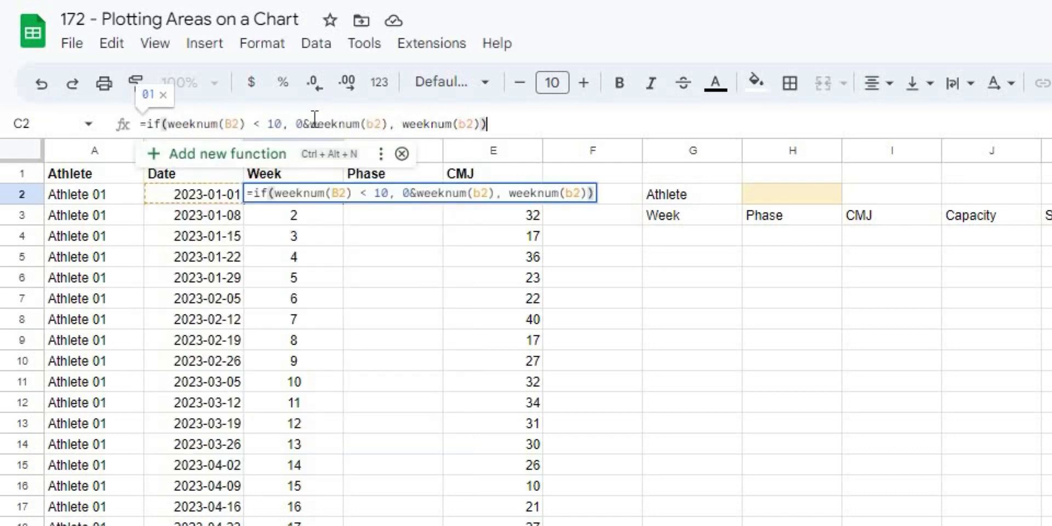
pyautogui.press('Return')
# Step: Fill the IF formula from C2 down the Week column to C35
pyautogui.click(323, 196)
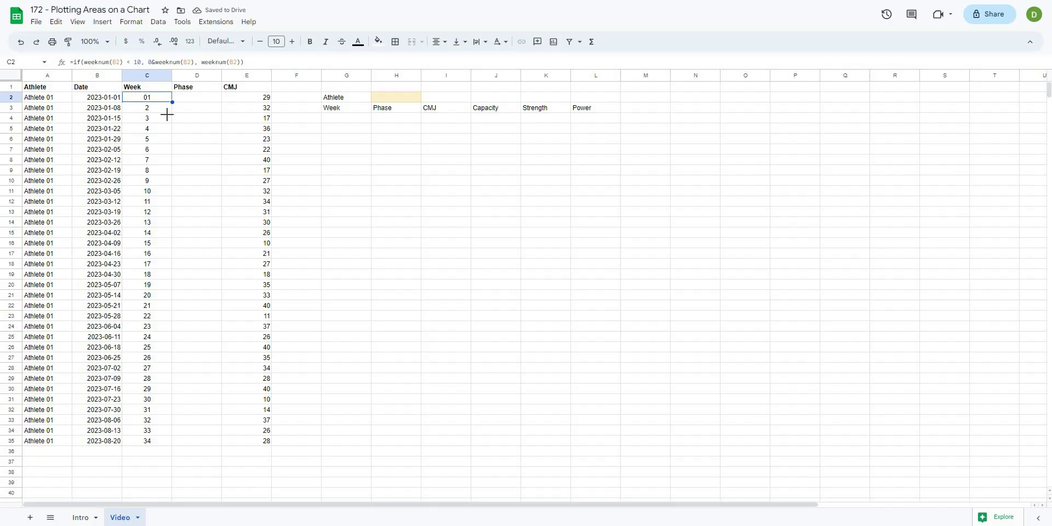
pyautogui.moveTo(167, 114); pyautogui.dragTo(155, 450)
pyautogui.click(162, 96)
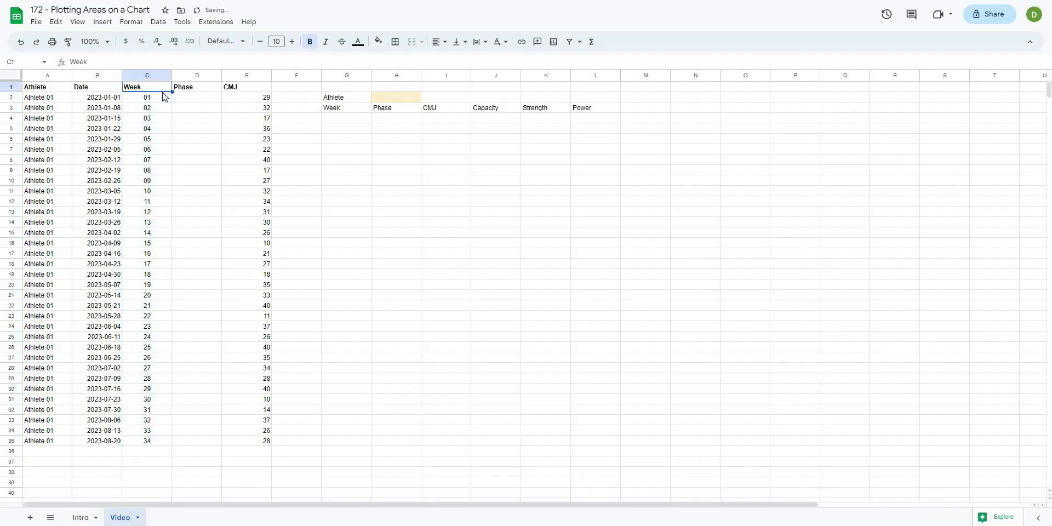
# Step: Examine the zero-padded week numbers and their formulas from C2 down to the double-digit weeks
pyautogui.press('Down')
pyautogui.press('Down')
pyautogui.press('Down')
pyautogui.press('Down')
pyautogui.press('Down')
pyautogui.press('Down')
pyautogui.press('Down')
pyautogui.press('Down')
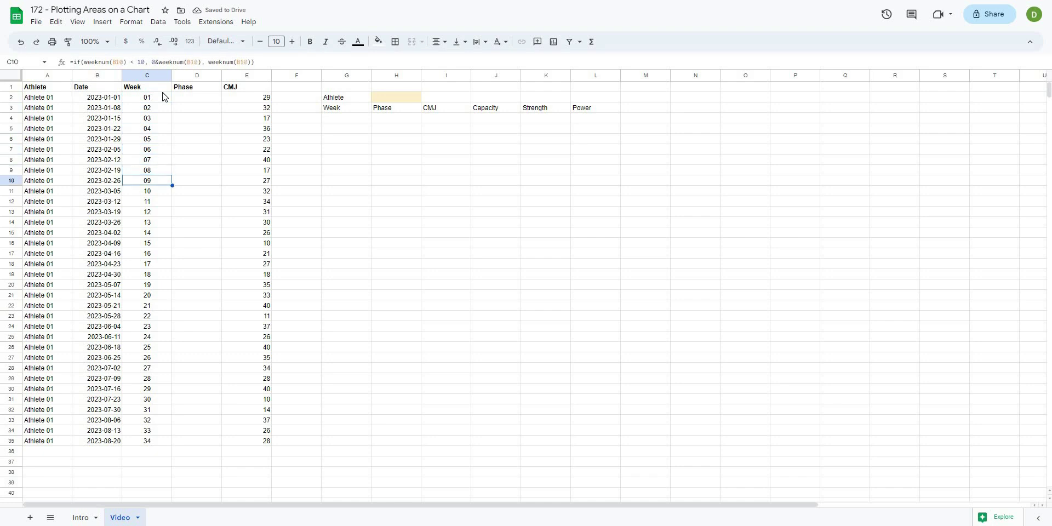
pyautogui.press('Down')
pyautogui.press('Down')
pyautogui.press('Down')
pyautogui.press('Down')
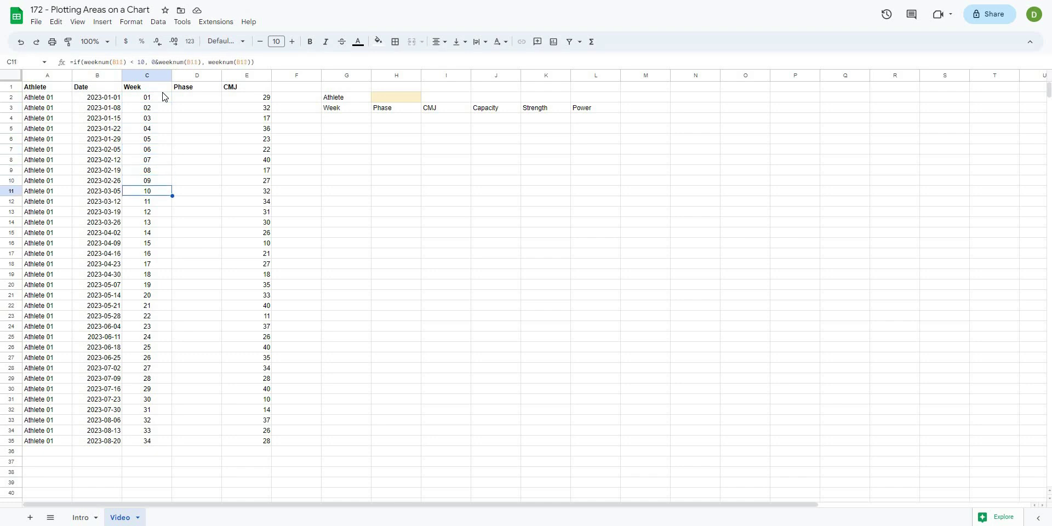
pyautogui.click(490, 317)
pyautogui.click(156, 204)
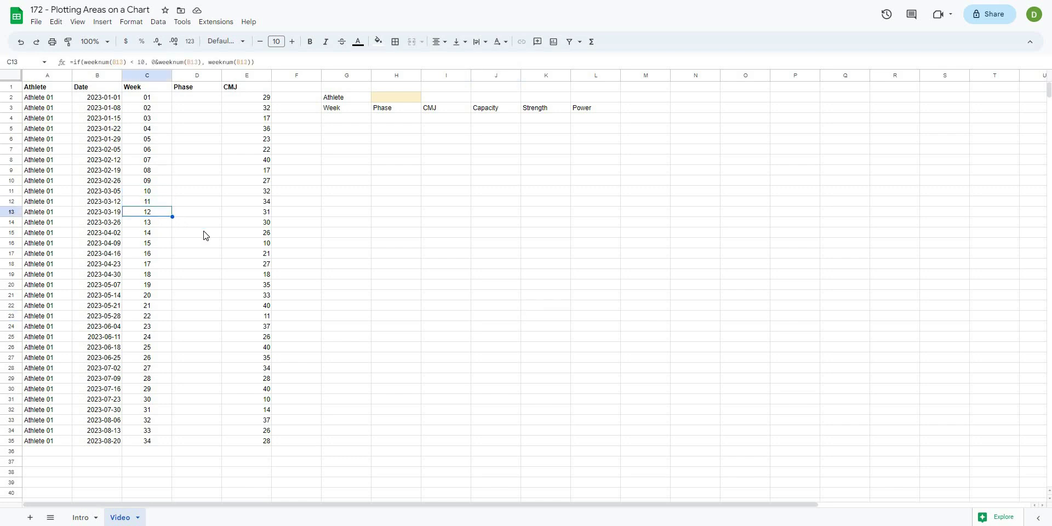
pyautogui.click(357, 245)
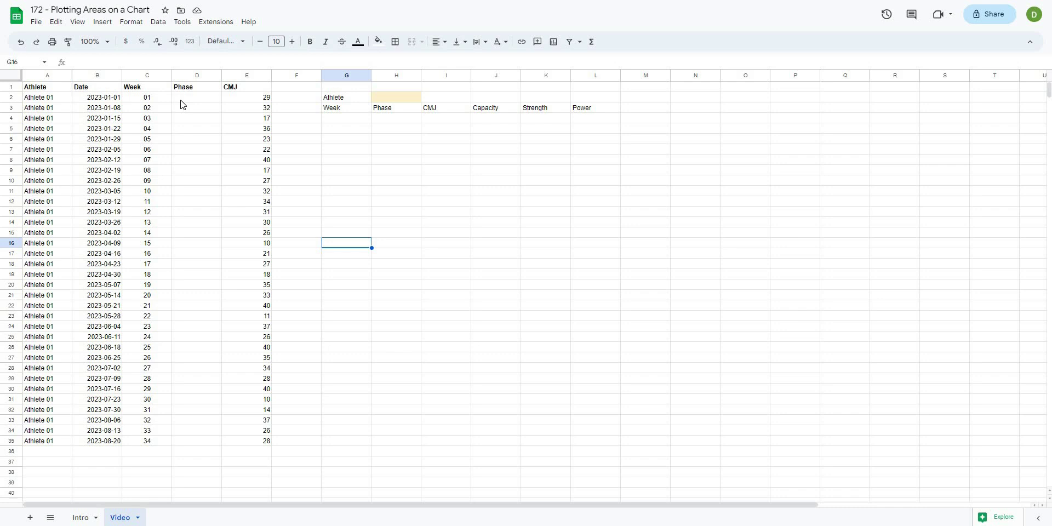
# Step: Check the phase names in the header row J3:L3 and enter Capacity as the phase in D2
pyautogui.click(181, 100)
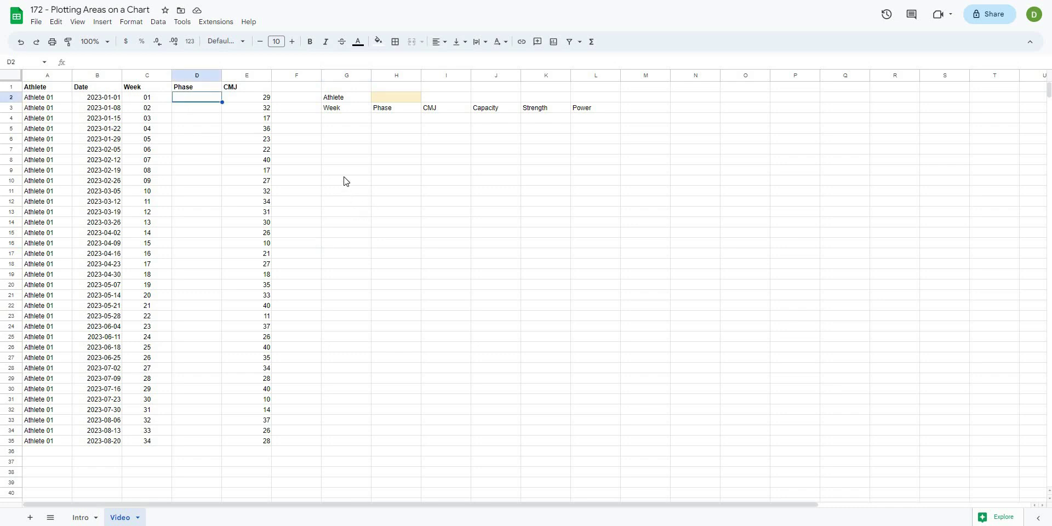
pyautogui.moveTo(510, 114); pyautogui.dragTo(629, 113)
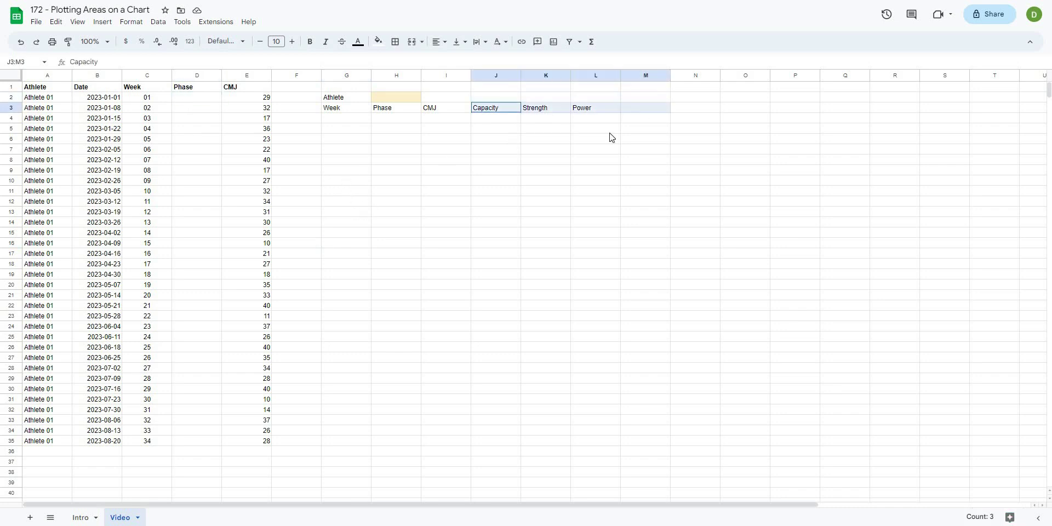
pyautogui.click(597, 149)
pyautogui.click(193, 99)
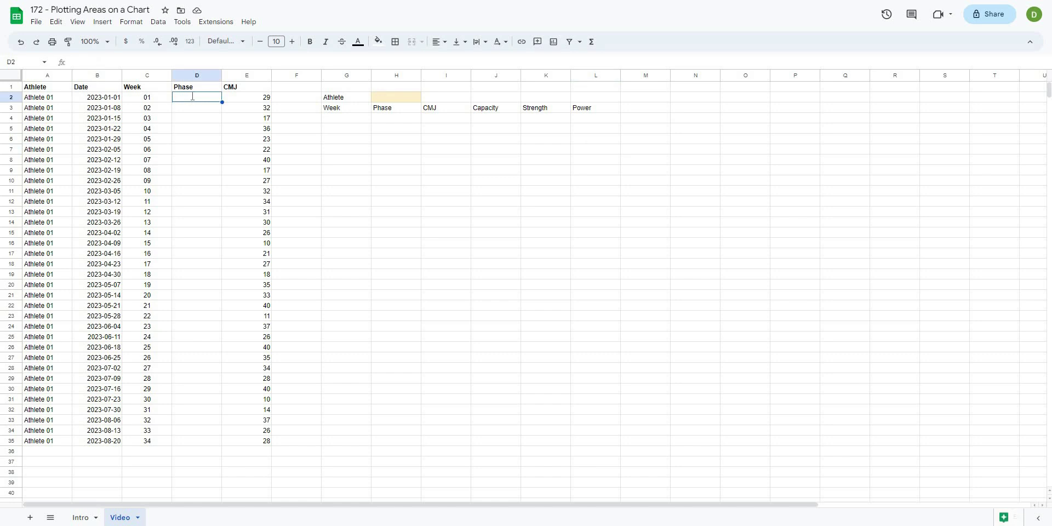
pyautogui.write('Capacity')
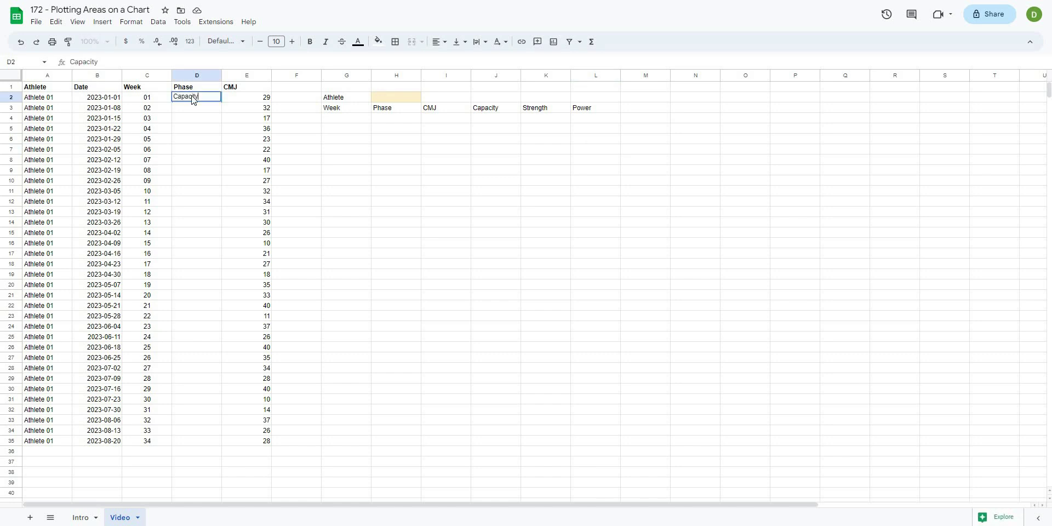
pyautogui.press('Return')
# Step: Copy the Capacity entry from D2 into D3:D5
pyautogui.click(187, 99)
pyautogui.hotkey('ctrl', 'c')
pyautogui.press('Down')
pyautogui.hotkey('shift', 'Down')
pyautogui.hotkey('shift', 'Down')
pyautogui.hotkey('ctrl', 'v')
pyautogui.click(198, 181)
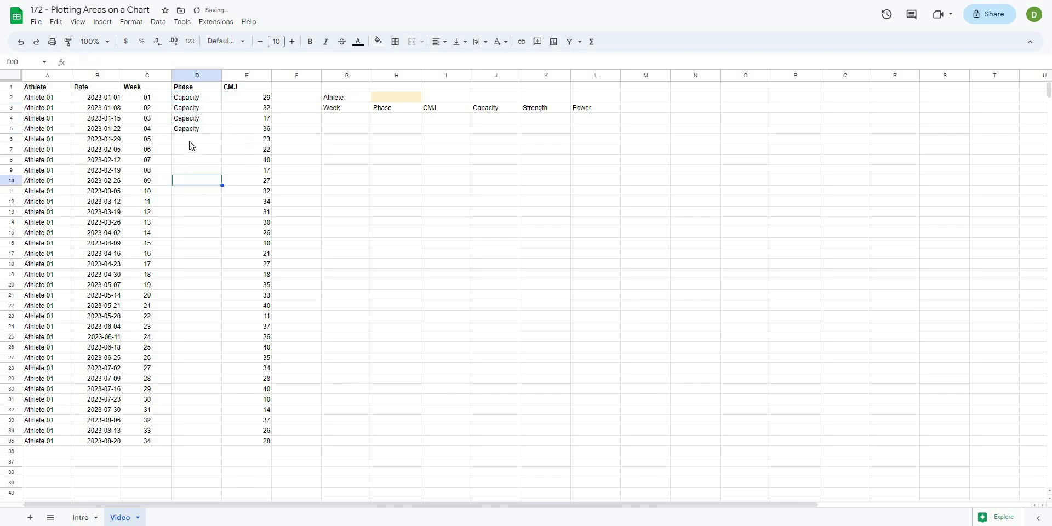
# Step: Enter Strength as the phase in D6 and copy it into D7:D9
pyautogui.click(190, 140)
pyautogui.write('Strength')
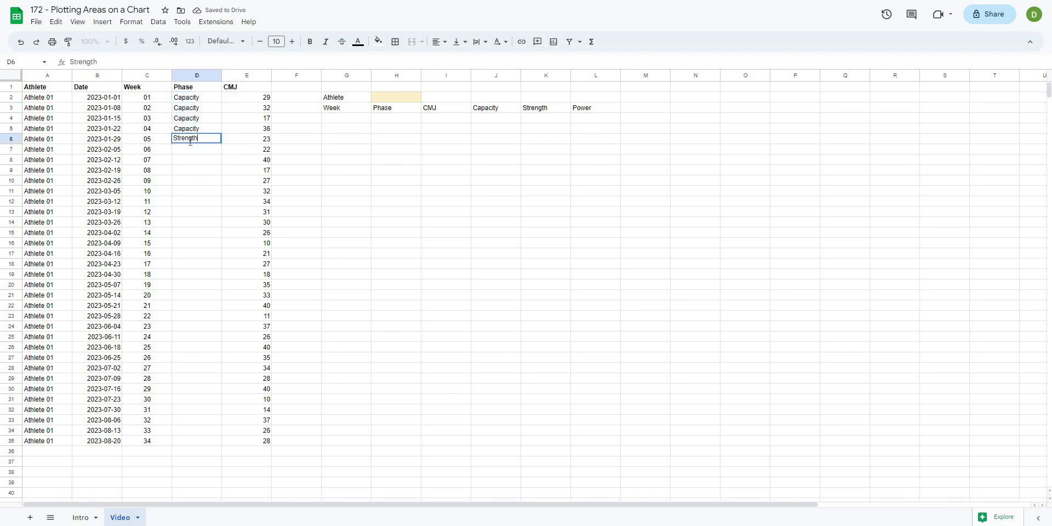
pyautogui.press('Return')
pyautogui.press('Up')
pyautogui.hotkey('ctrl', 'c')
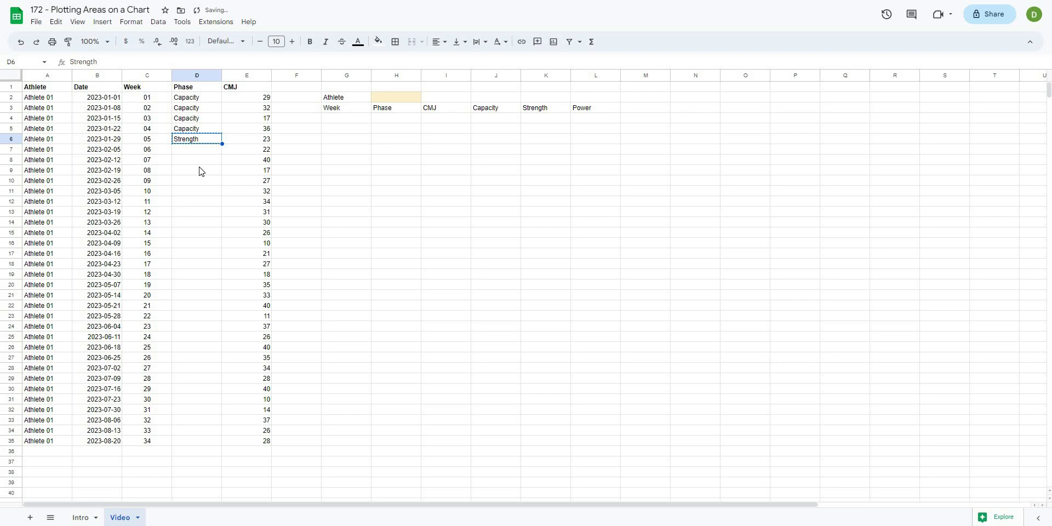
pyautogui.press('Down')
pyautogui.hotkey('shift', 'Down')
pyautogui.hotkey('shift', 'Down')
pyautogui.hotkey('ctrl', 'v')
# Step: Enter Power as the phase in D10 and copy it into D11:D13
pyautogui.click(192, 181)
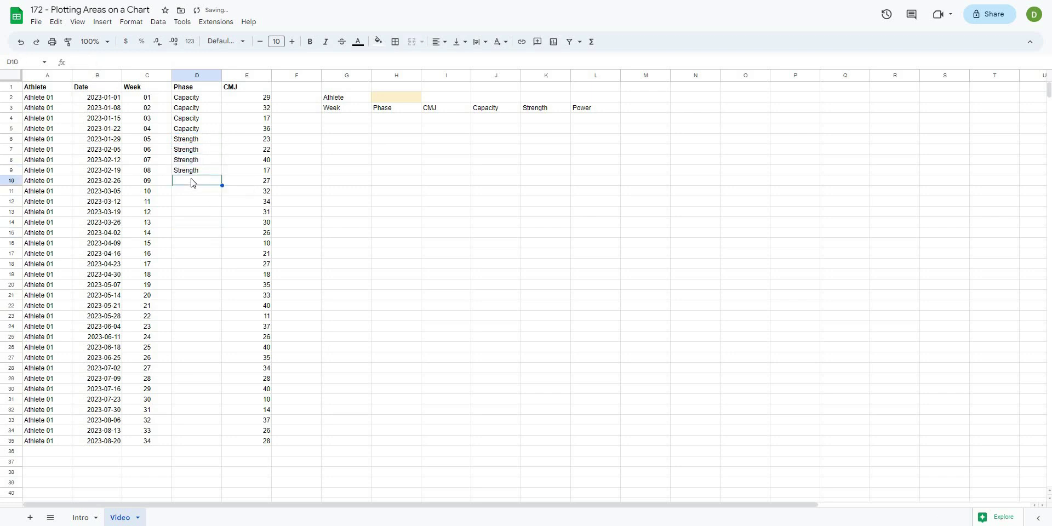
pyautogui.write('Power')
pyautogui.press('Return')
pyautogui.press('Up')
pyautogui.hotkey('ctrl', 'c')
pyautogui.moveTo(192, 191); pyautogui.dragTo(192, 215)
pyautogui.hotkey('ctrl', 'v')
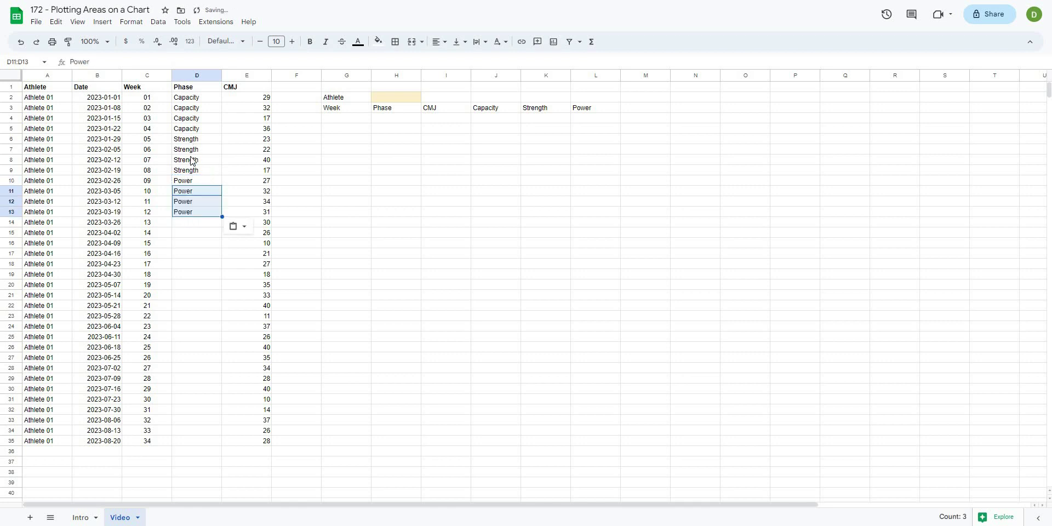
# Step: Copy the Strength and Power phases in D6:D13 into D14:D21
pyautogui.hotkey('shift', 'Up')
pyautogui.hotkey('shift', 'Up')
pyautogui.hotkey('shift', 'Up')
pyautogui.hotkey('shift', 'Up')
pyautogui.hotkey('shift', 'Up')
pyautogui.hotkey('ctrl', 'c')
pyautogui.click(189, 221)
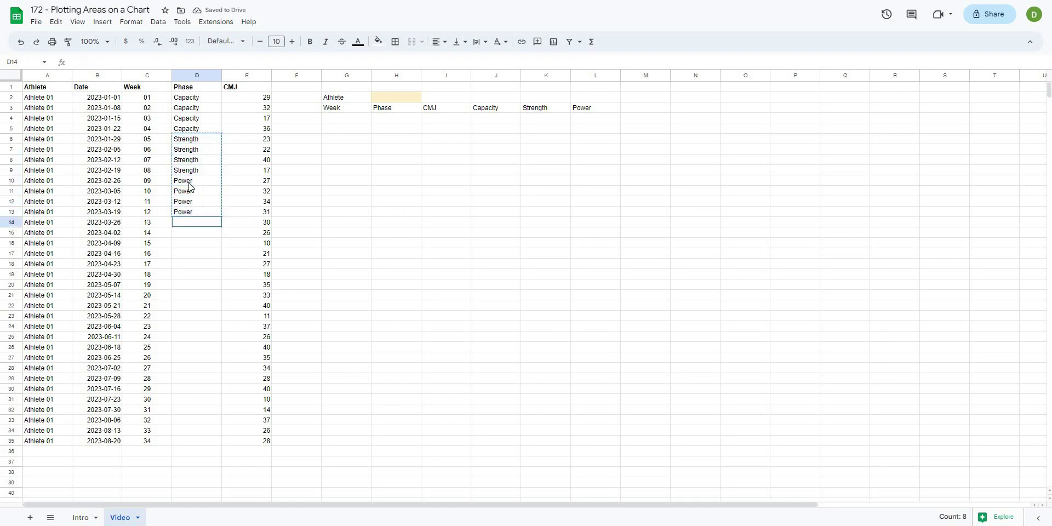
pyautogui.hotkey('ctrl', 'v')
# Step: Copy the Capacity and Strength phases in D2:D9 into D22:D29
pyautogui.moveTo(192, 171); pyautogui.dragTo(191, 99)
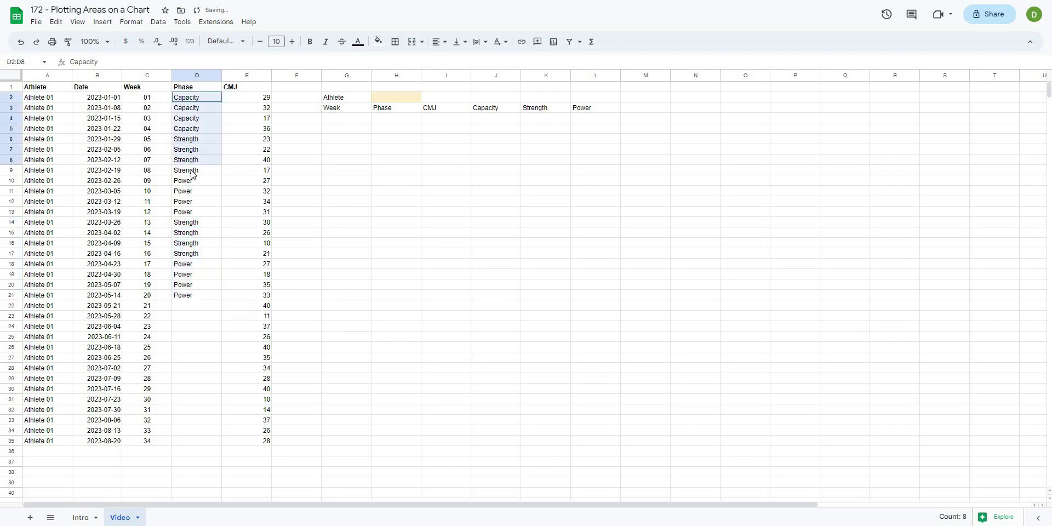
pyautogui.hotkey('ctrl', 'c')
pyautogui.click(208, 308)
pyautogui.hotkey('ctrl', 'v')
# Step: Copy the phases in D14:D20 to the cells starting at D30 and clear the surplus Power entry in D36
pyautogui.moveTo(191, 223); pyautogui.dragTo(194, 285)
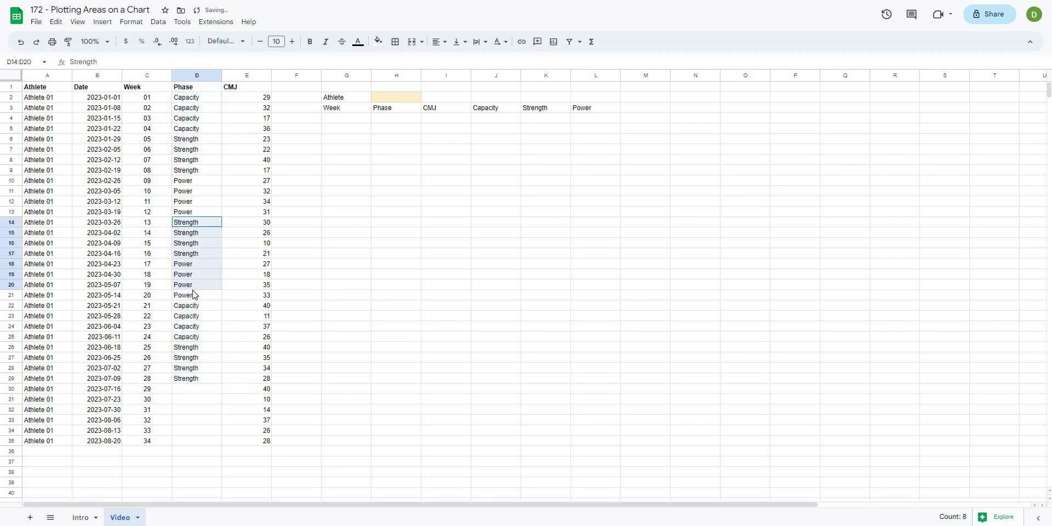
pyautogui.hotkey('ctrl', 'c')
pyautogui.click(199, 390)
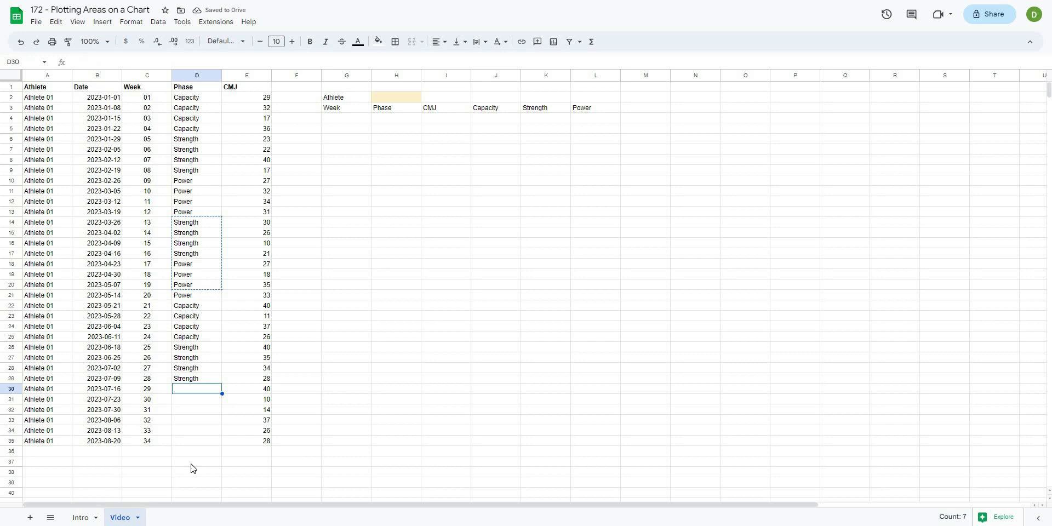
pyautogui.hotkey('ctrl', 'v')
pyautogui.click(191, 451)
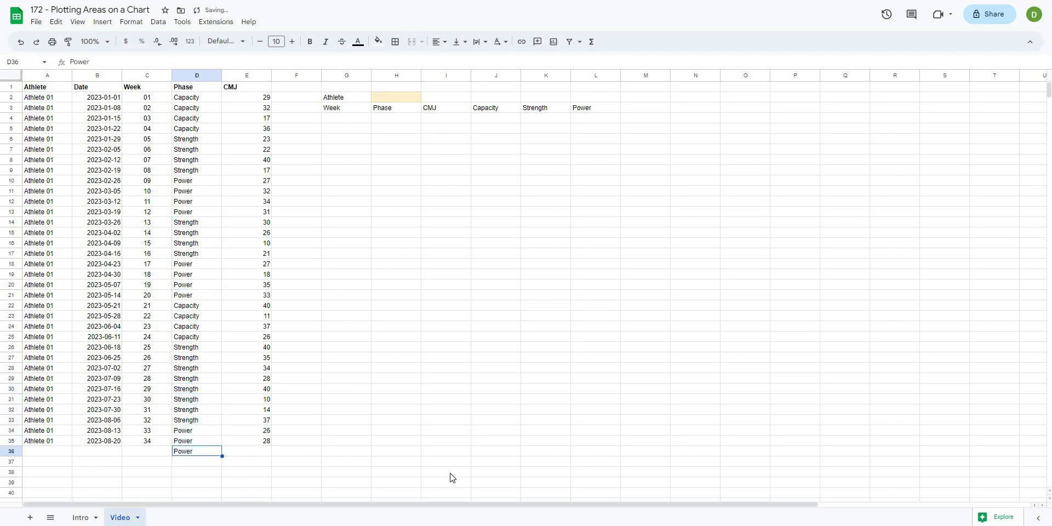
pyautogui.press('Delete')
pyautogui.click(445, 461)
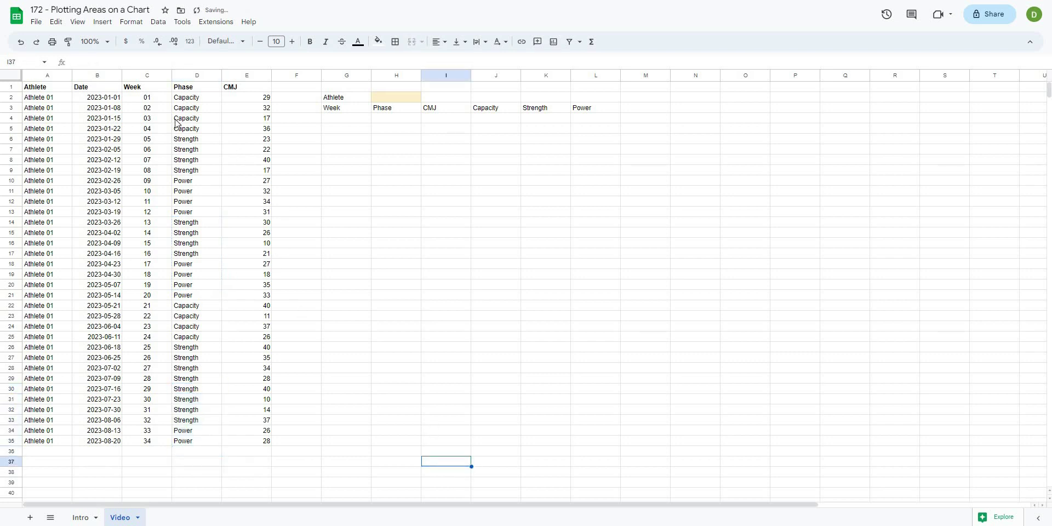
# Step: Examine the block of Capacity entries for the first four weeks in D2:D5
pyautogui.click(190, 101)
pyautogui.click(197, 118)
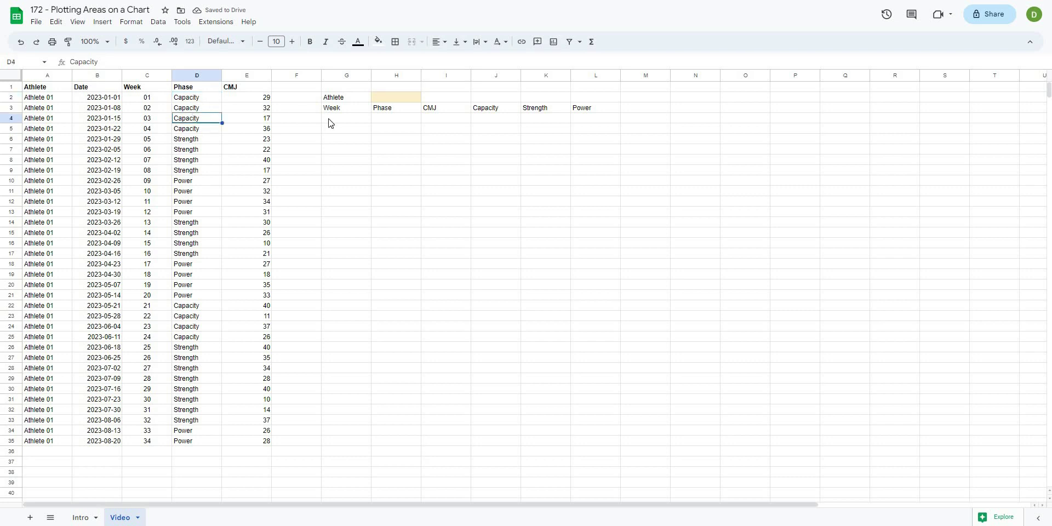
pyautogui.click(328, 123)
pyautogui.click(201, 102)
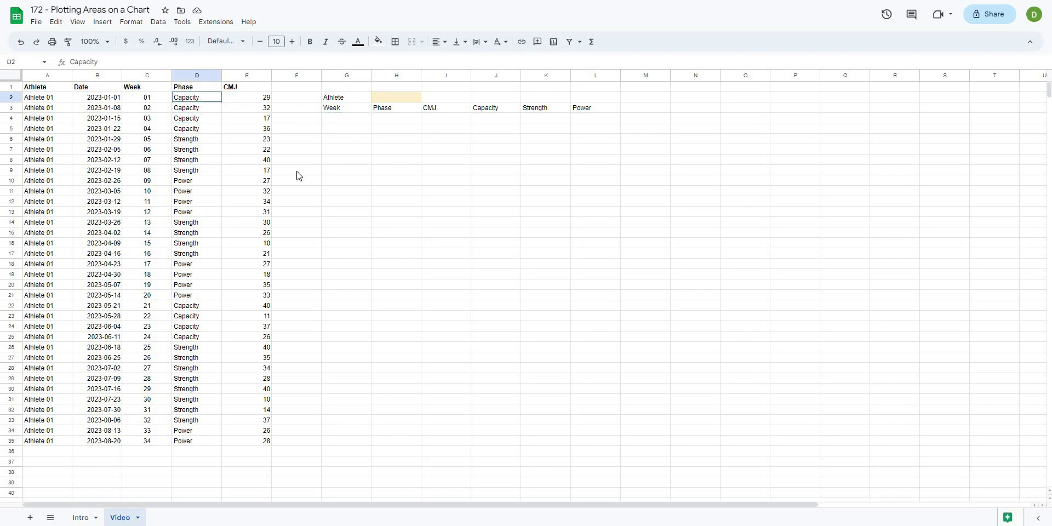
pyautogui.keyDown('shift'); pyautogui.click(211, 129); pyautogui.keyUp('shift')
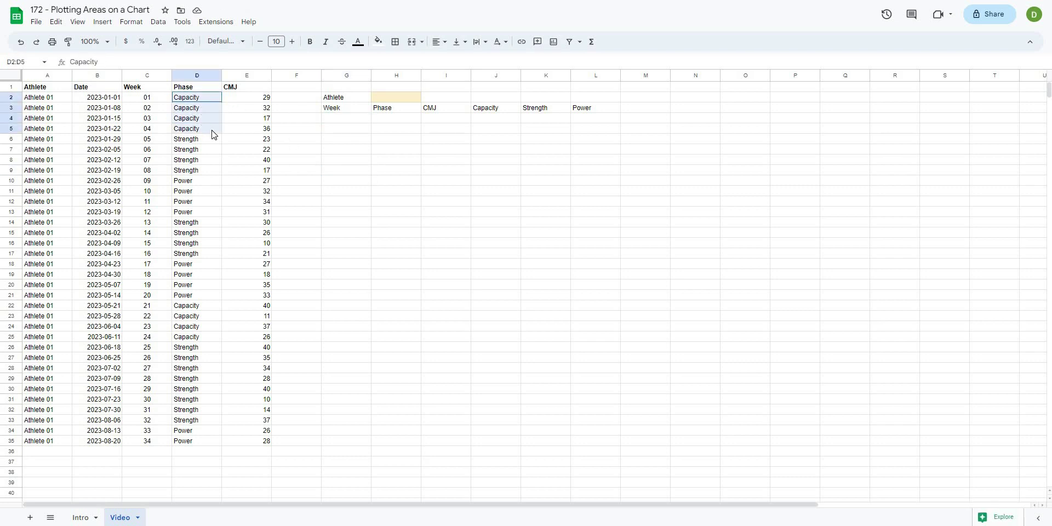
# Step: Examine the CMJ values in E2:E5 and the full run of phase entries in D2:D35
pyautogui.click(297, 149)
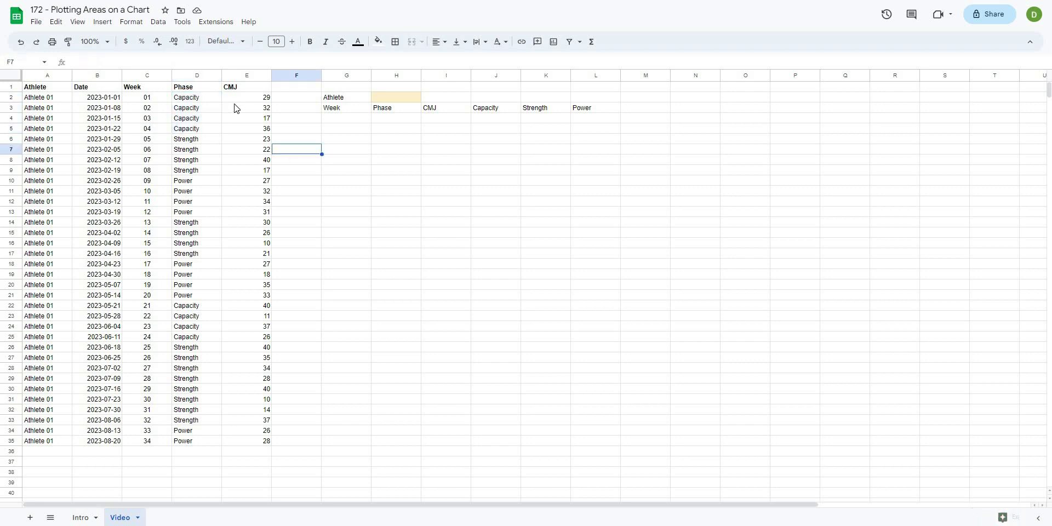
pyautogui.moveTo(246, 97); pyautogui.dragTo(234, 134)
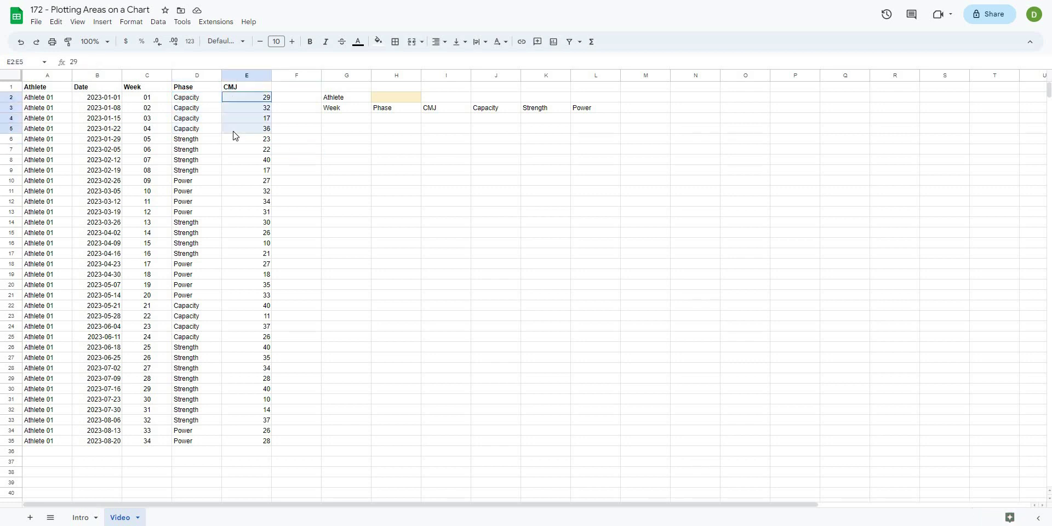
pyautogui.click(380, 193)
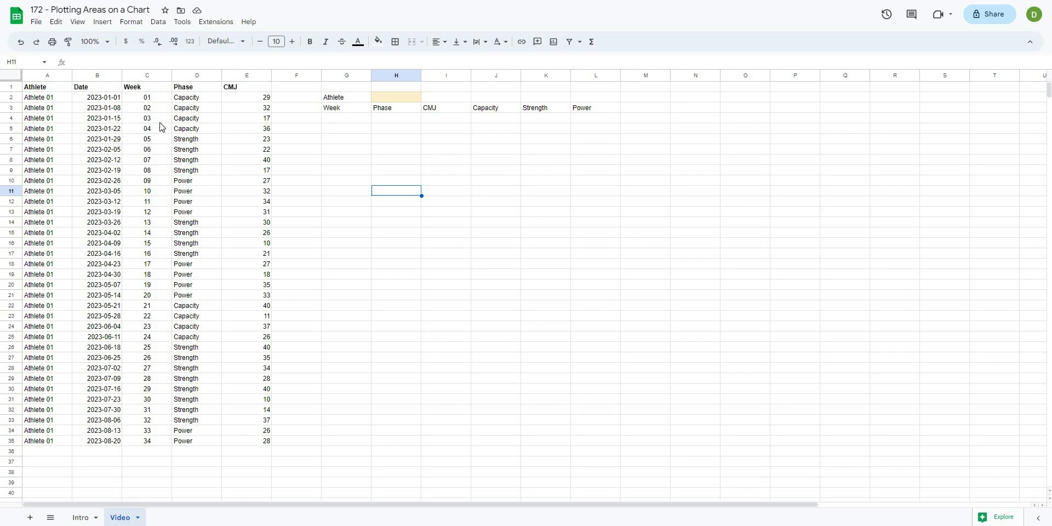
pyautogui.click(183, 89)
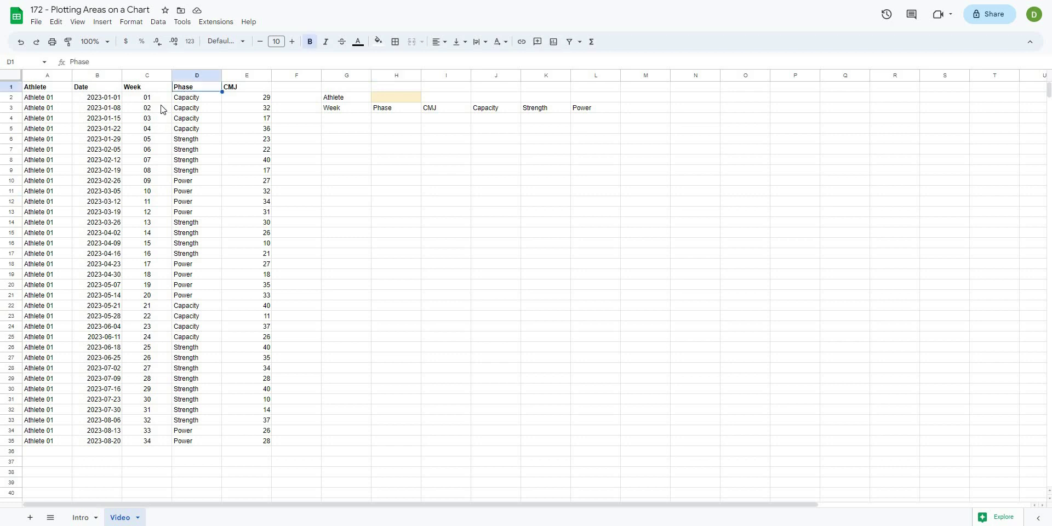
pyautogui.click(157, 99)
pyautogui.click(199, 101)
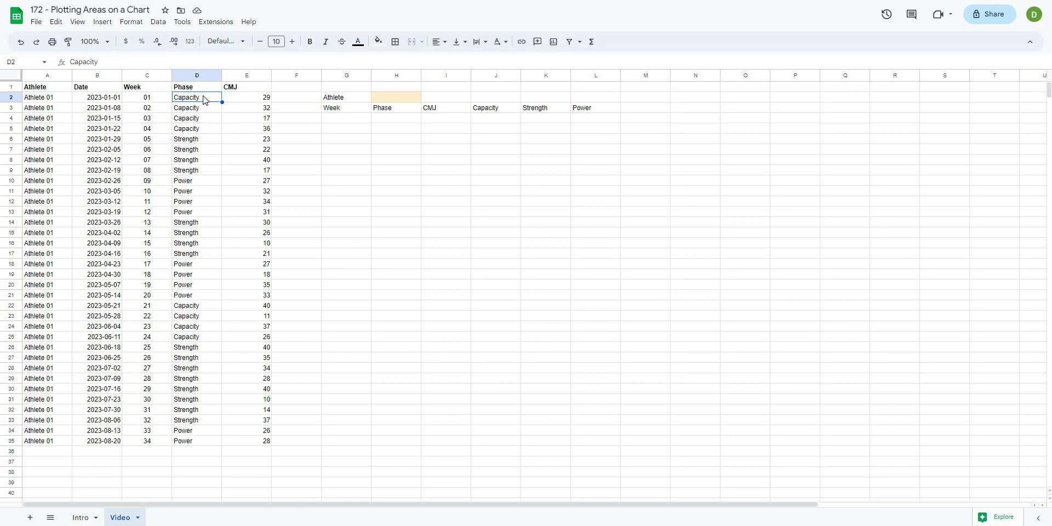
pyautogui.hotkey('ctrl', 'shift', 'Down')
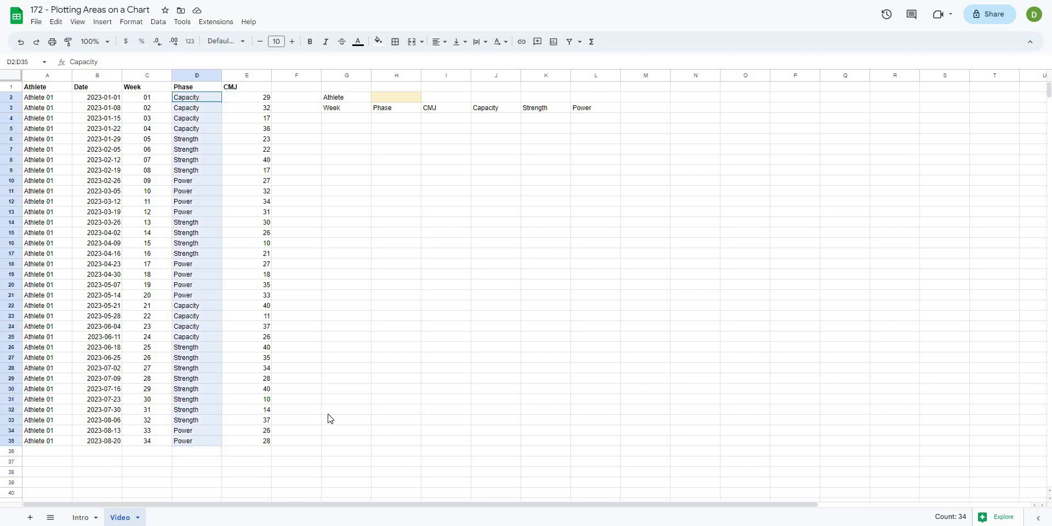
pyautogui.click(331, 391)
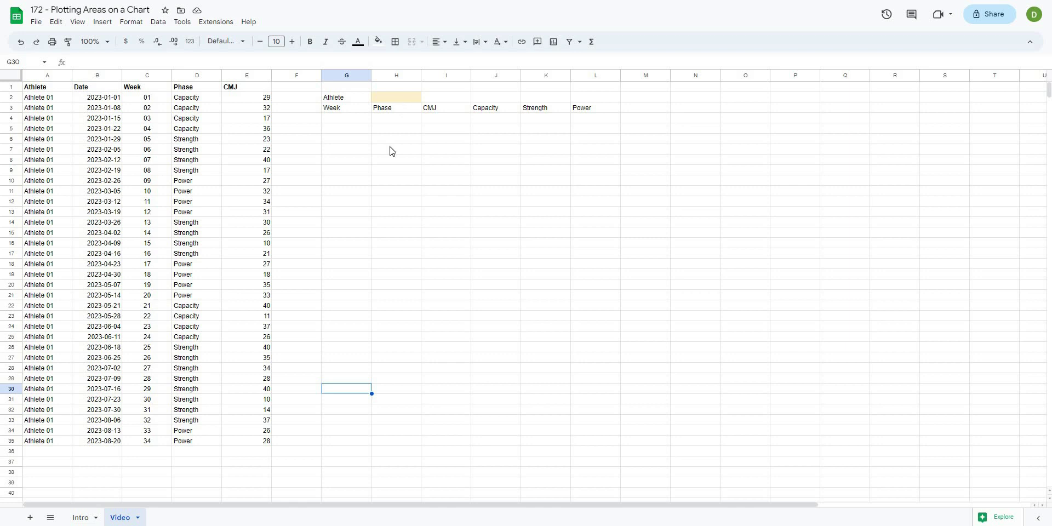
# Step: Examine the athlete selection cell H2 and the chart table range G4:L35 beneath its headings
pyautogui.hotkey('ctrl', 'Up')
pyautogui.press('Up')
pyautogui.press('Right')
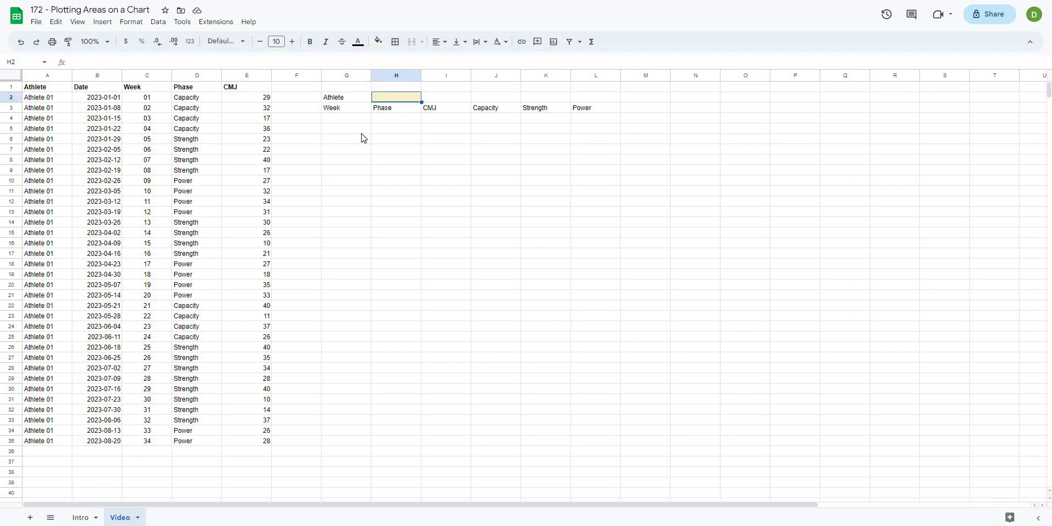
pyautogui.moveTo(346, 118); pyautogui.dragTo(585, 436)
pyautogui.click(589, 430)
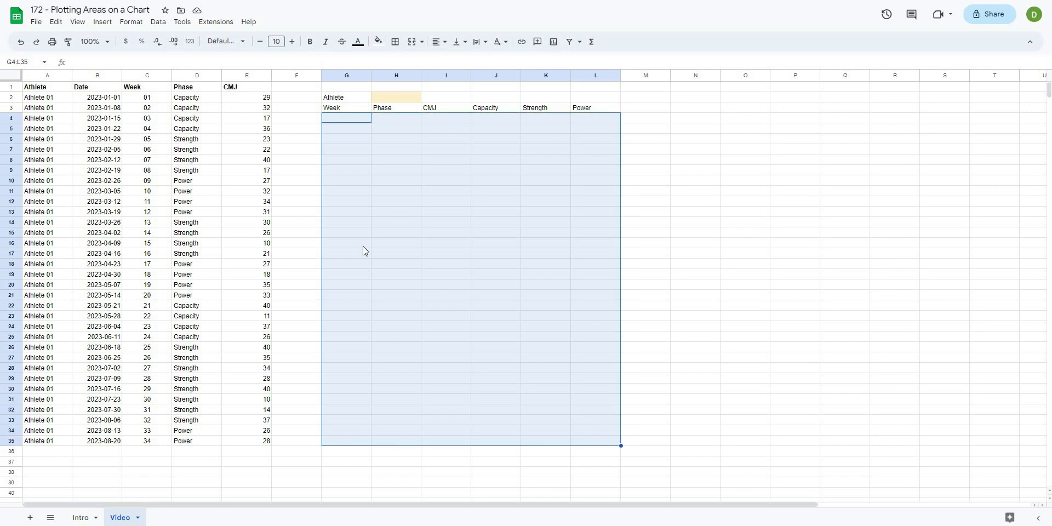
pyautogui.click(392, 99)
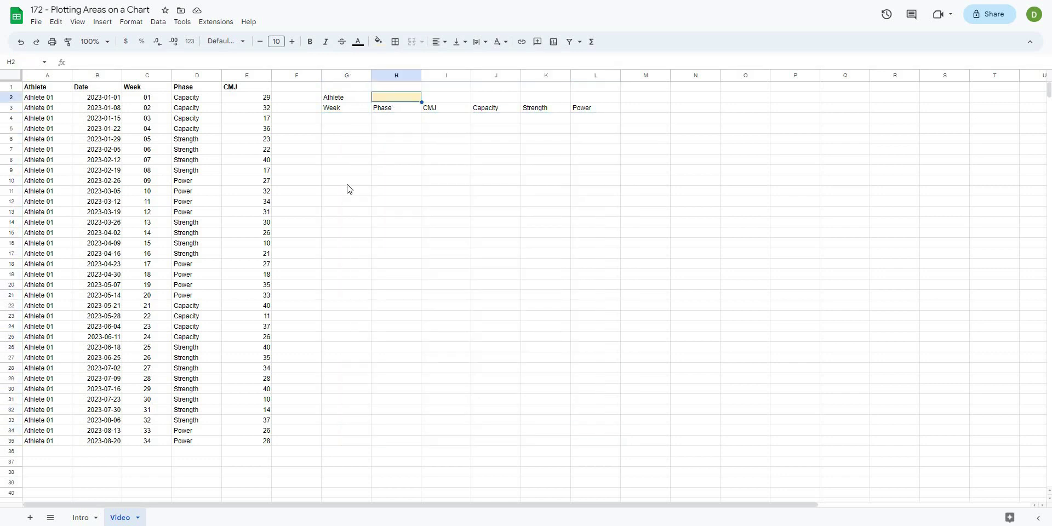
pyautogui.click(345, 180)
# Step: Insert a dropdown in the athlete cell H2 with the criteria Dropdown (from a range)
pyautogui.click(392, 100)
pyautogui.write('@dropdown')
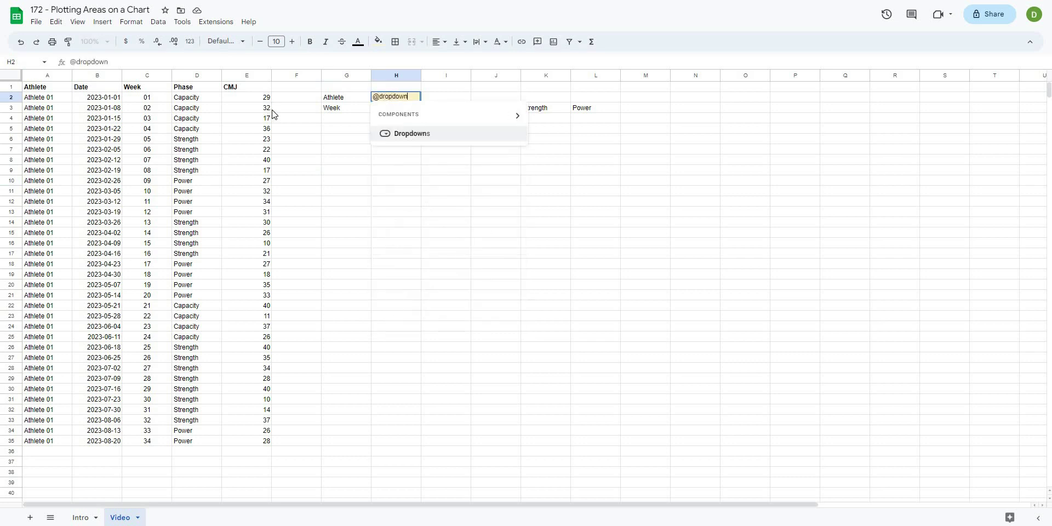
pyautogui.click(413, 134)
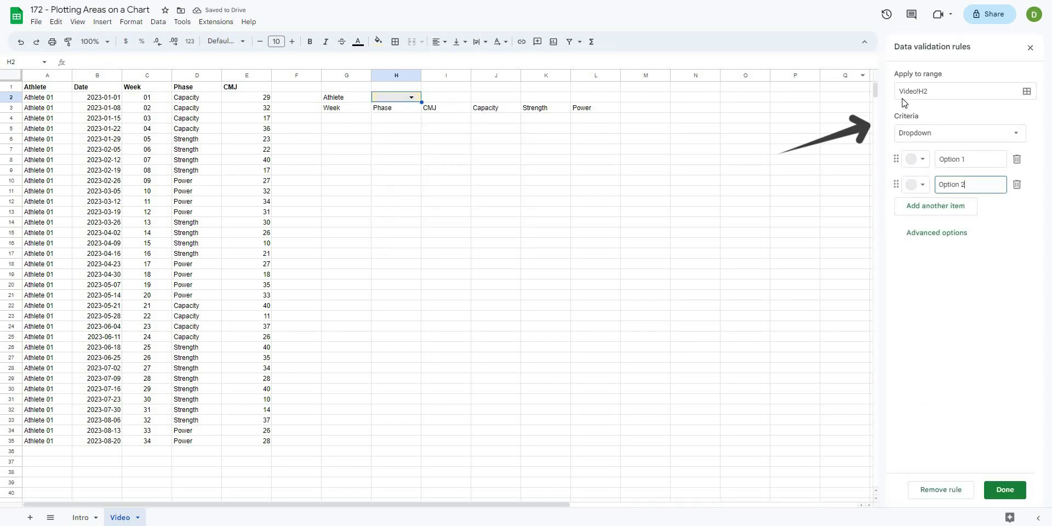
pyautogui.click(938, 137)
pyautogui.click(931, 148)
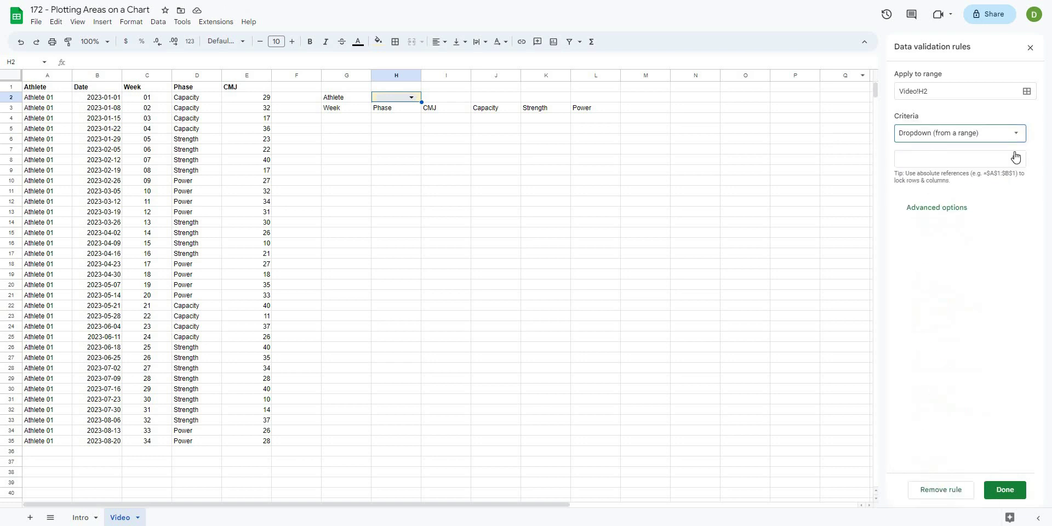
# Step: Set the dropdown's source range to Video!A2:A and save the validation rule
pyautogui.click(1016, 158)
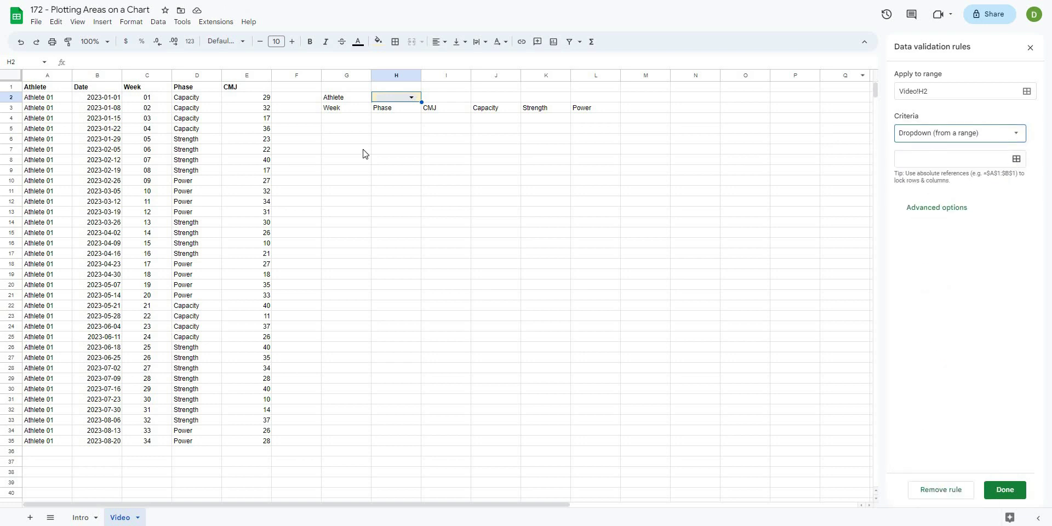
pyautogui.click(43, 76)
pyautogui.click(478, 256)
pyautogui.write('2:A')
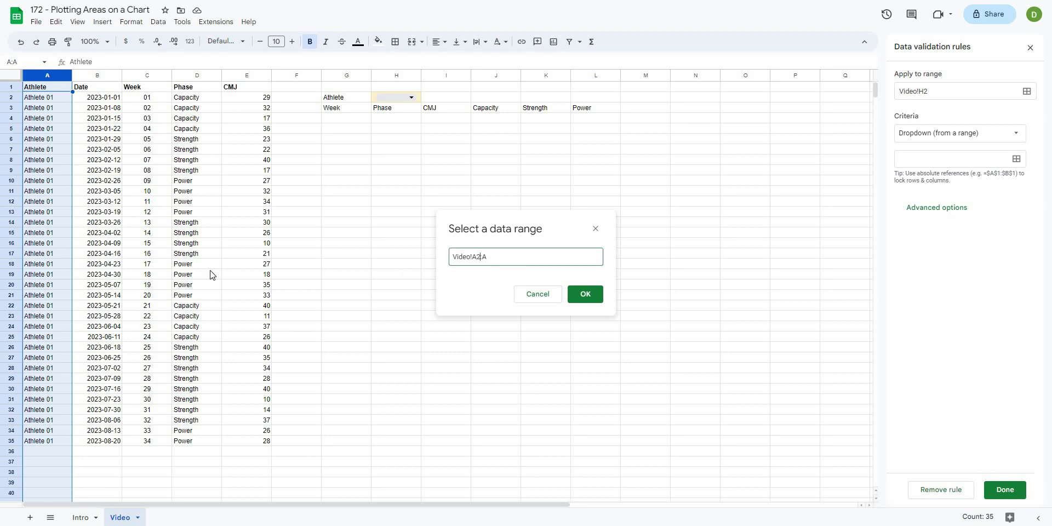
pyautogui.click(585, 294)
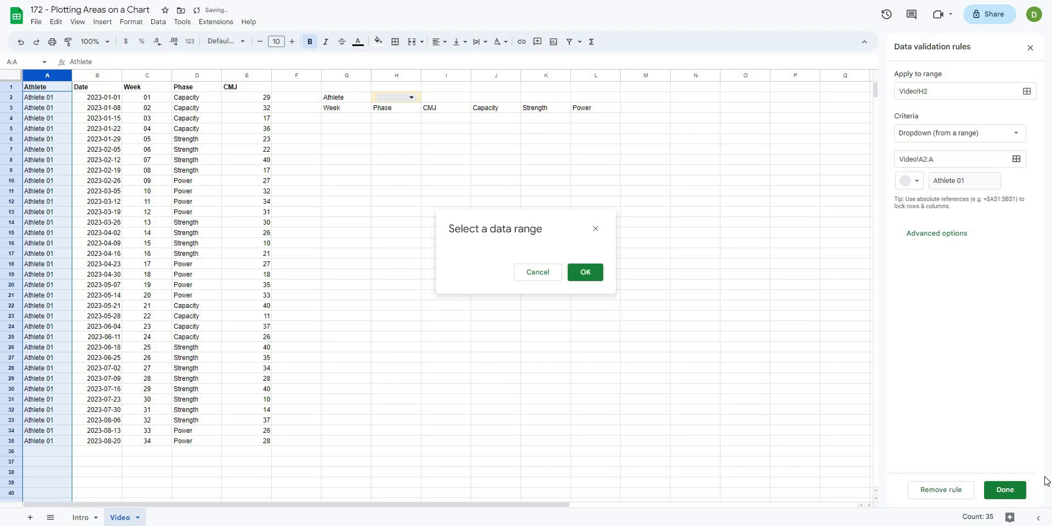
pyautogui.click(1005, 489)
# Step: Choose Athlete 01 in the H2 dropdown and fit the width of column H to its content
pyautogui.click(412, 99)
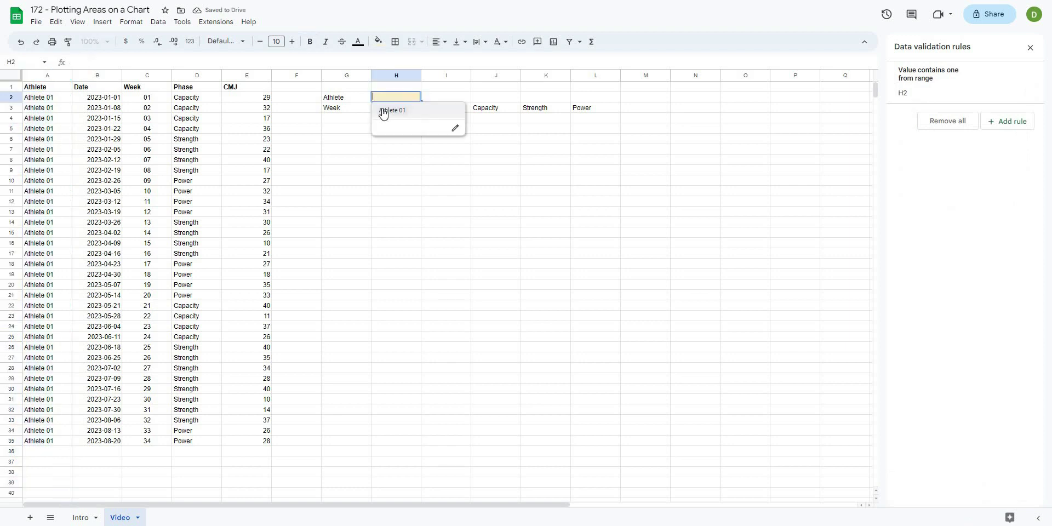
pyautogui.click(383, 111)
pyautogui.click(436, 170)
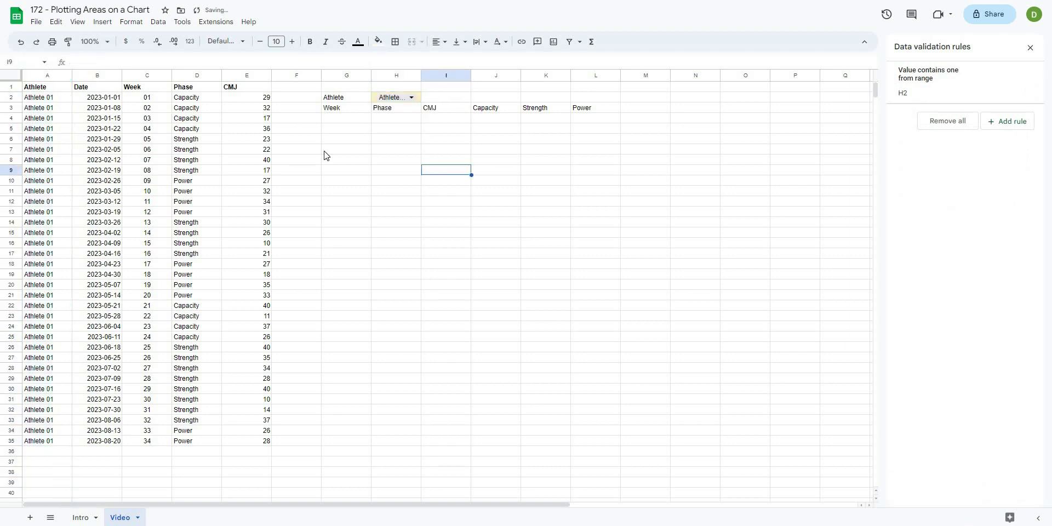
pyautogui.doubleClick(420, 75)
pyautogui.click(367, 161)
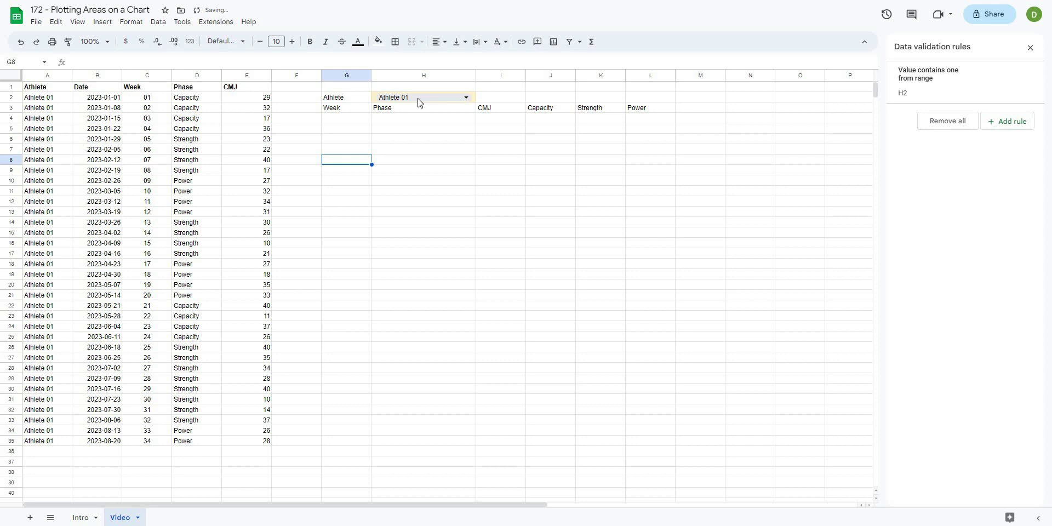
pyautogui.click(384, 172)
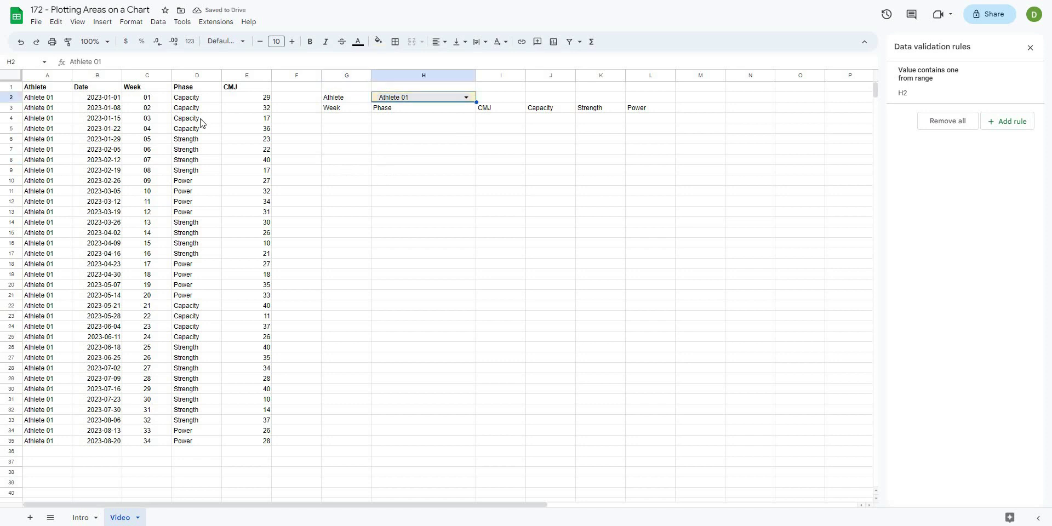
# Step: Close the data validation rules
pyautogui.click(159, 22)
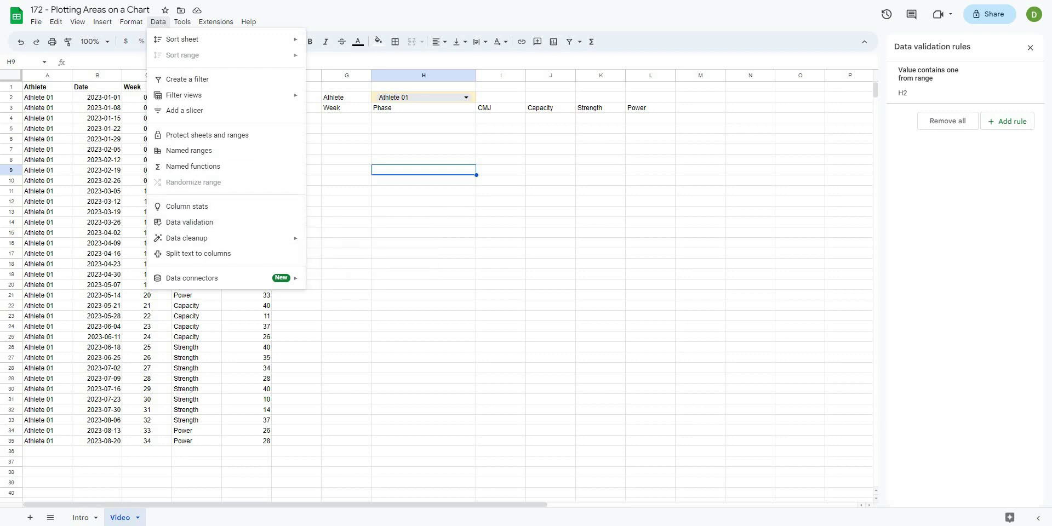
pyautogui.click(424, 212)
pyautogui.click(1030, 47)
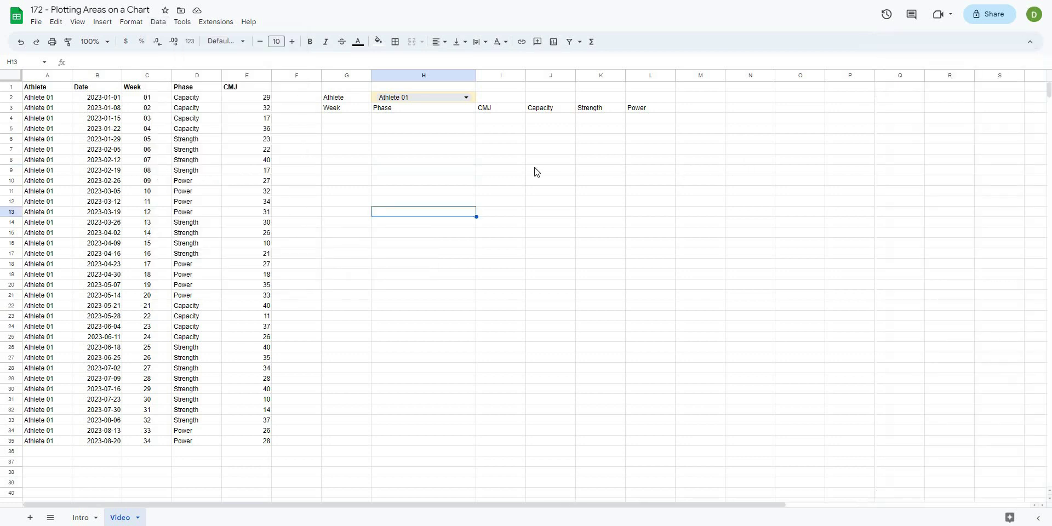
# Step: Start a FILTER formula in G4 with the Week, Phase and CMJ columns as its range, {C:C, D:D, E:E}
pyautogui.click(348, 120)
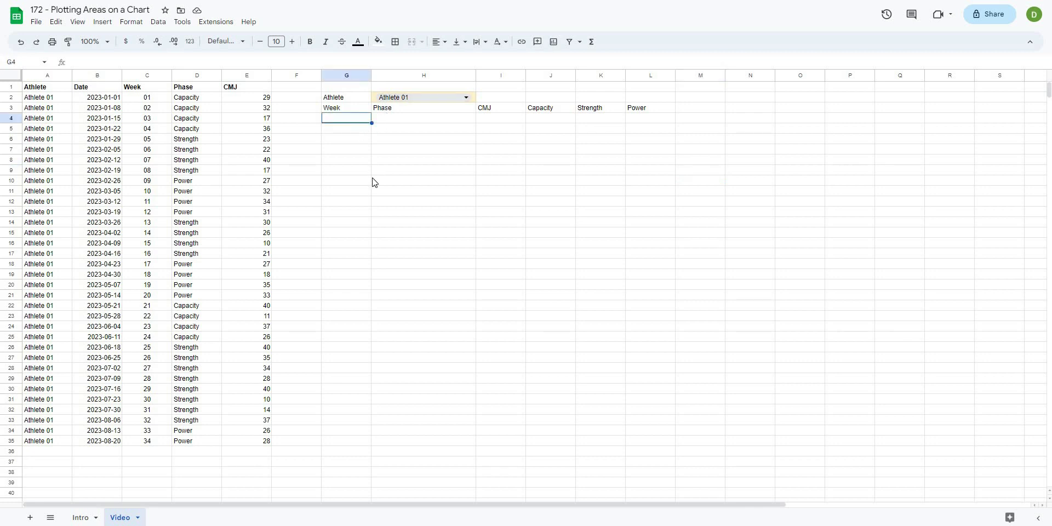
pyautogui.click(371, 180)
pyautogui.click(347, 118)
pyautogui.click(463, 100)
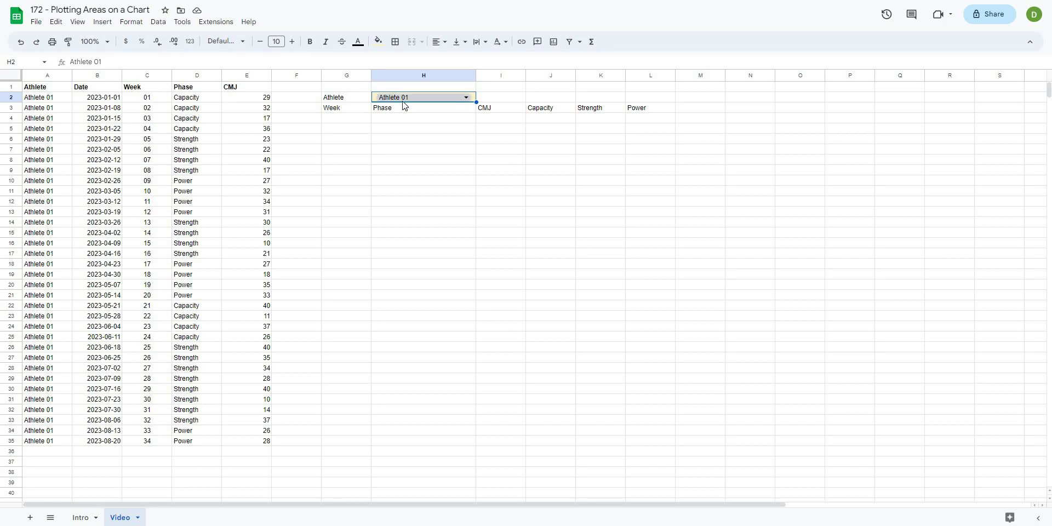
pyautogui.click(336, 117)
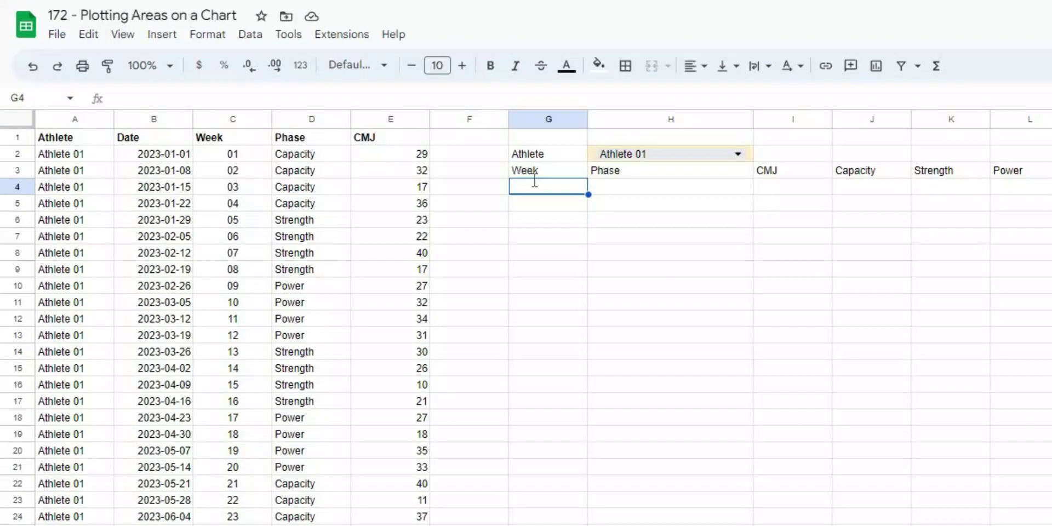
pyautogui.write('=filter({')
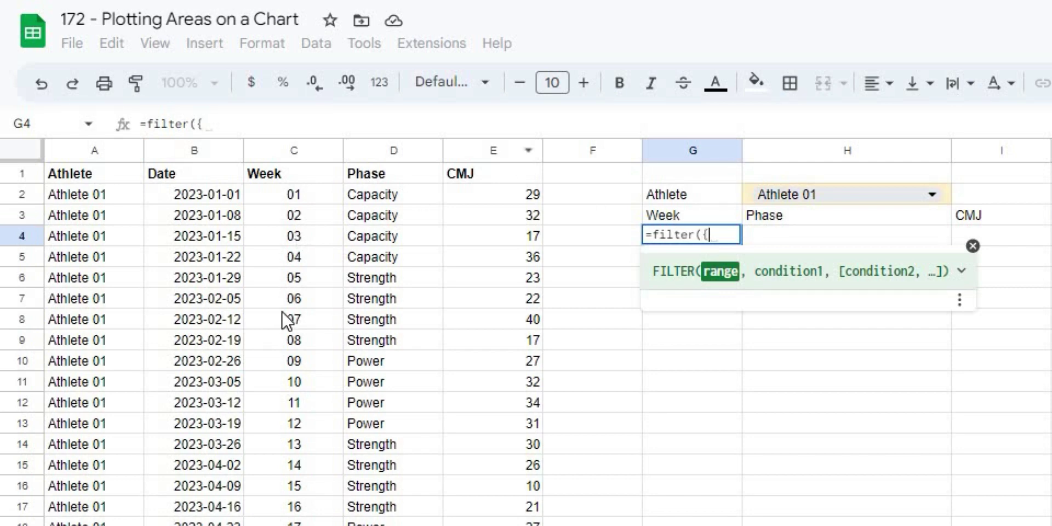
pyautogui.click(292, 156)
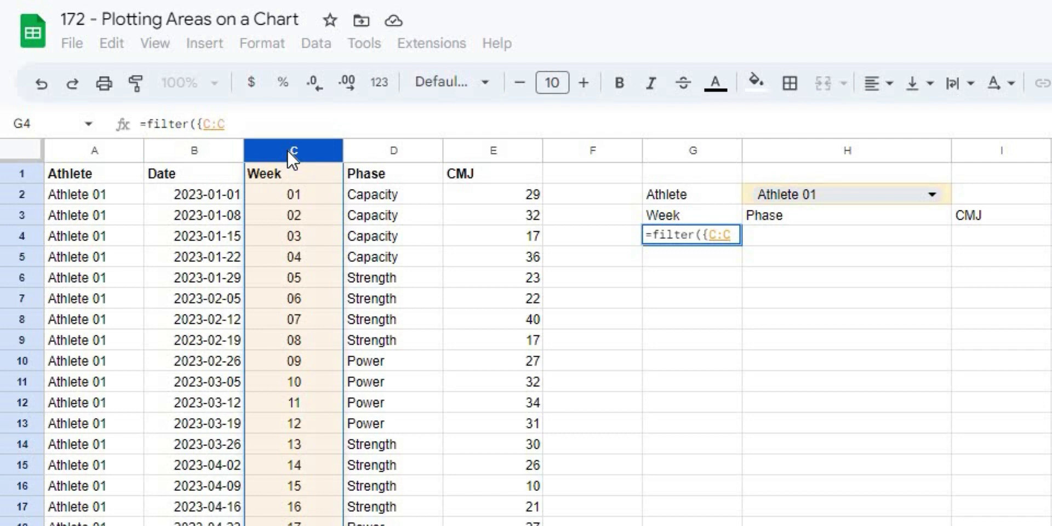
pyautogui.write(',')
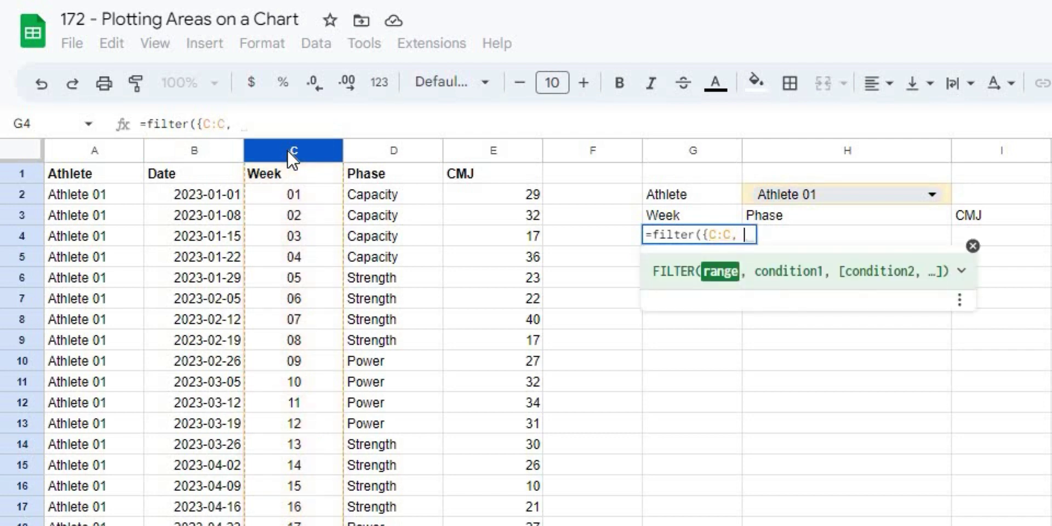
pyautogui.click(394, 156)
pyautogui.write(',')
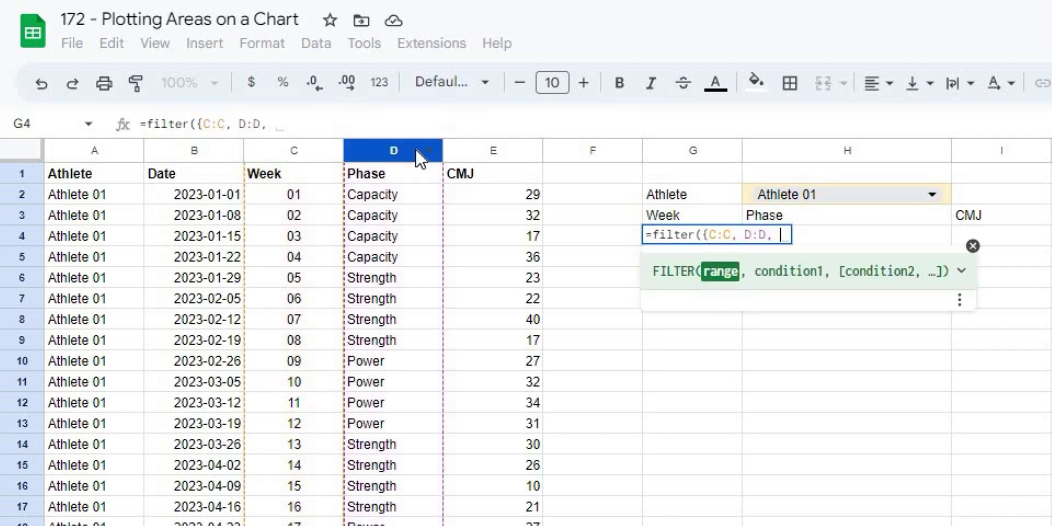
pyautogui.click(508, 144)
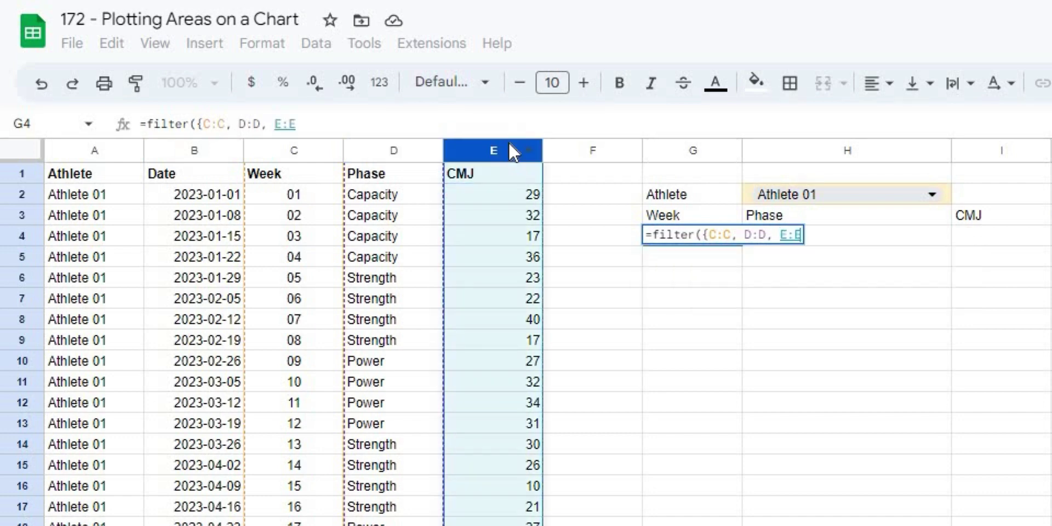
pyautogui.write('}')
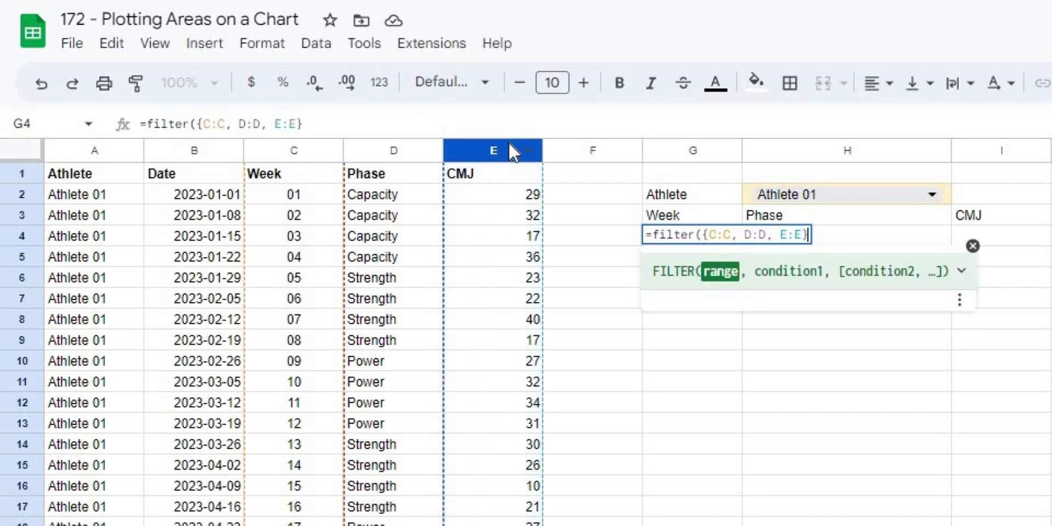
# Step: Complete the FILTER formula in G4 with the condition A:A = H2 so only the chosen athlete's rows are returned
pyautogui.write(',')
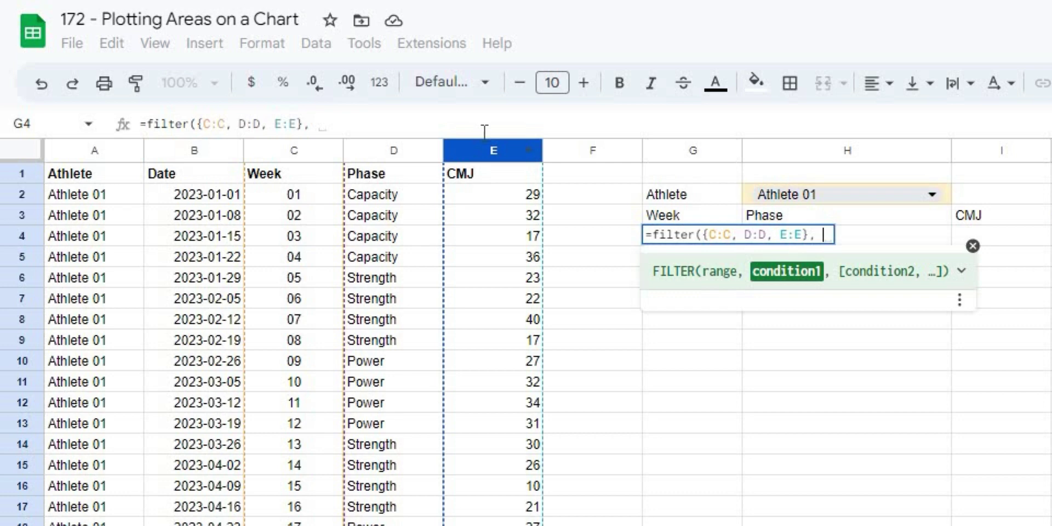
pyautogui.click(95, 150)
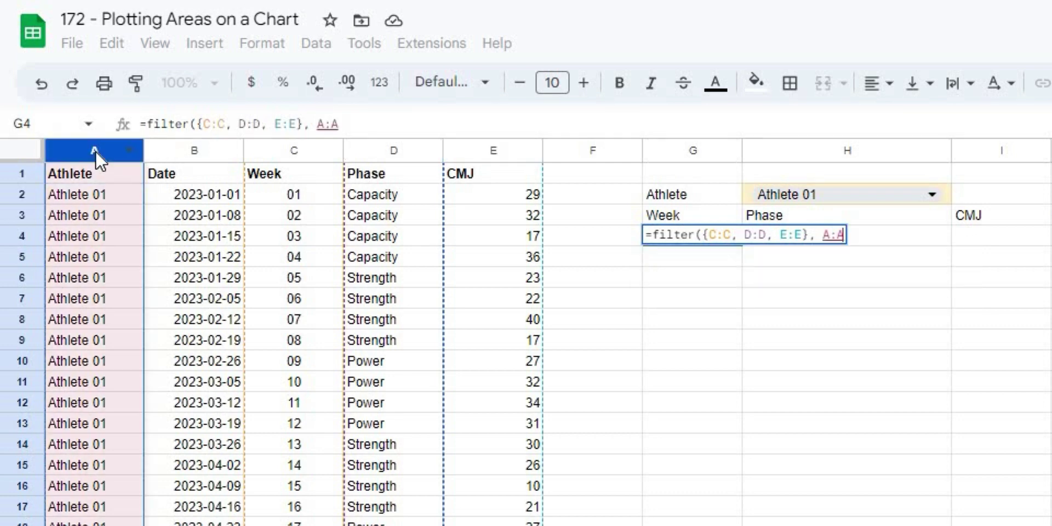
pyautogui.write('=')
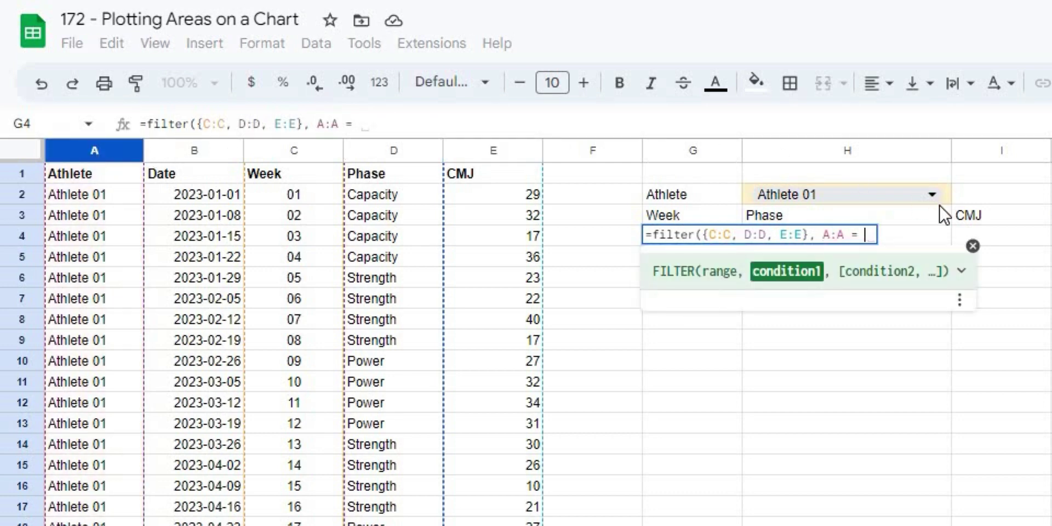
pyautogui.click(945, 196)
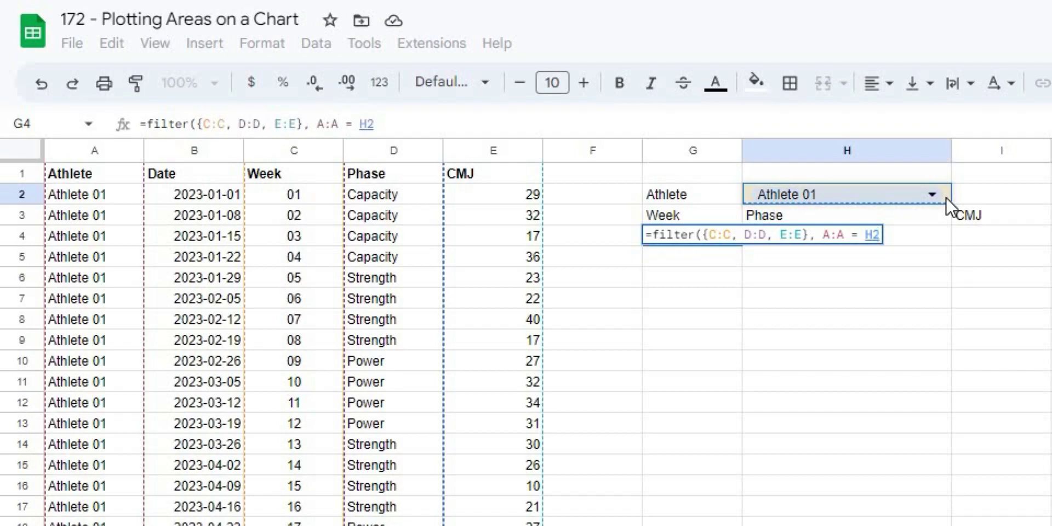
pyautogui.write(')')
pyautogui.press('Return')
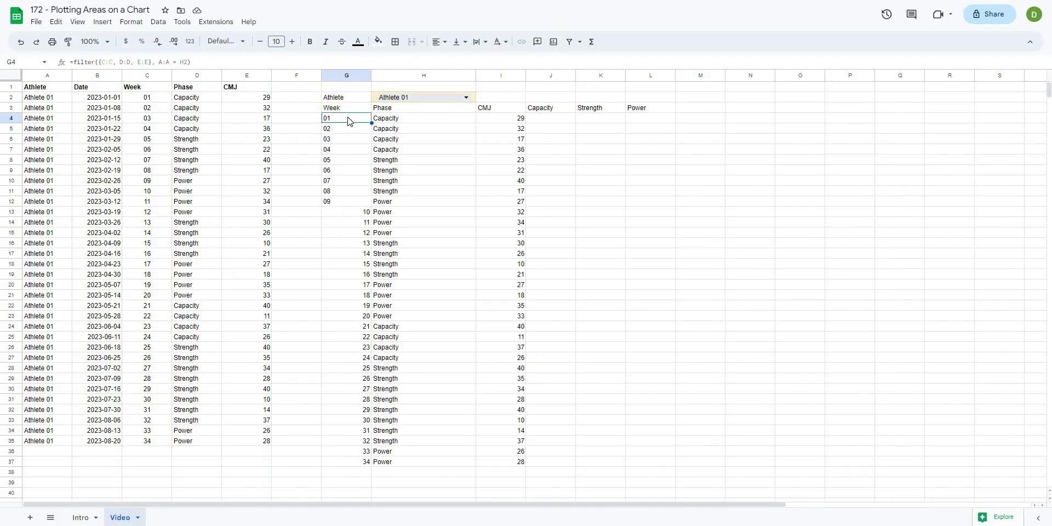
# Step: Center the contents of the chart table cells G4:L37 horizontally
pyautogui.moveTo(345, 118); pyautogui.dragTo(523, 463)
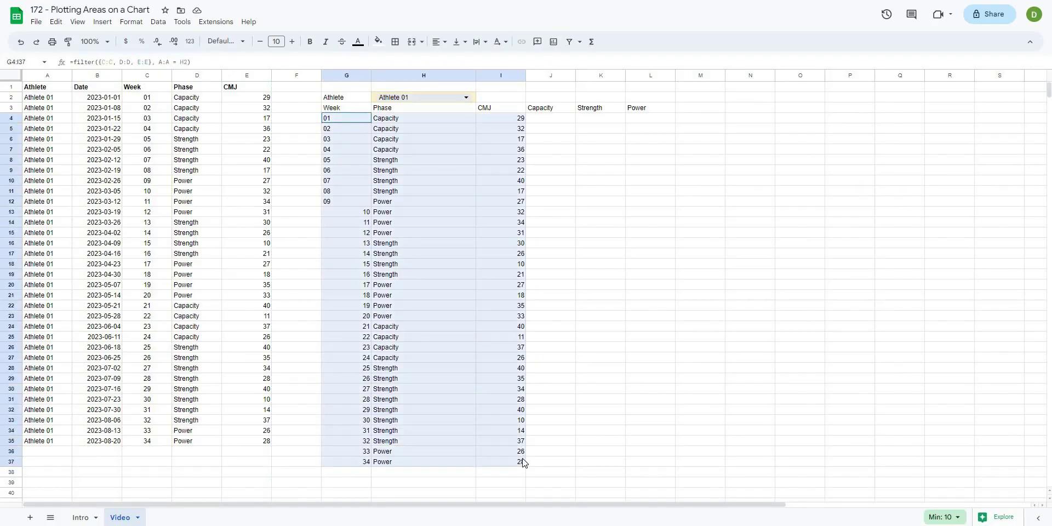
pyautogui.click(600, 430)
pyautogui.click(339, 107)
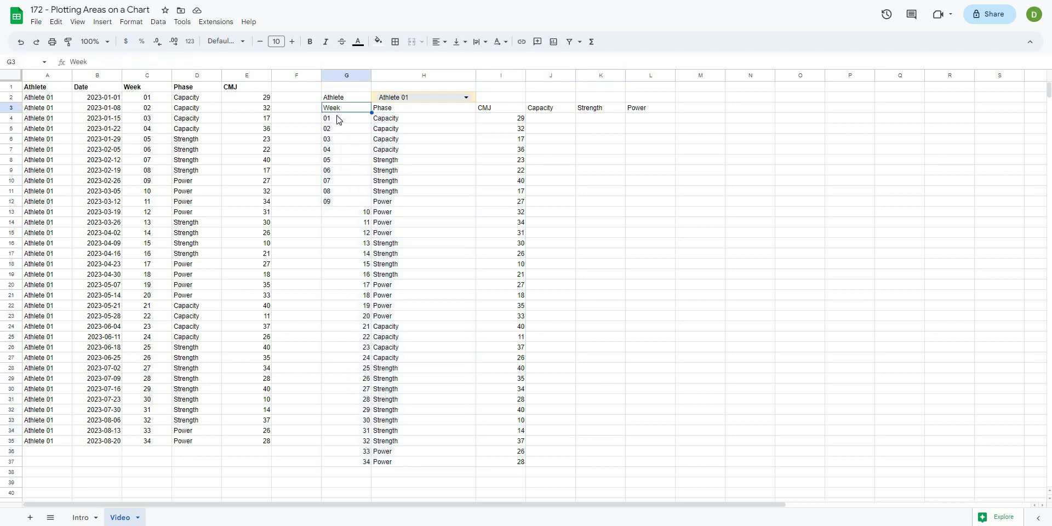
pyautogui.click(339, 118)
pyautogui.moveTo(545, 383); pyautogui.dragTo(657, 463)
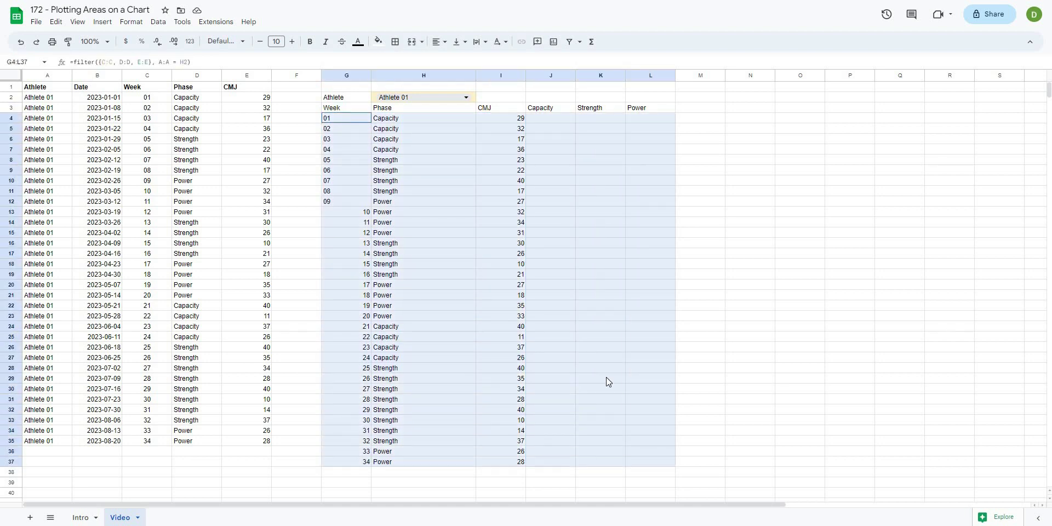
pyautogui.click(448, 44)
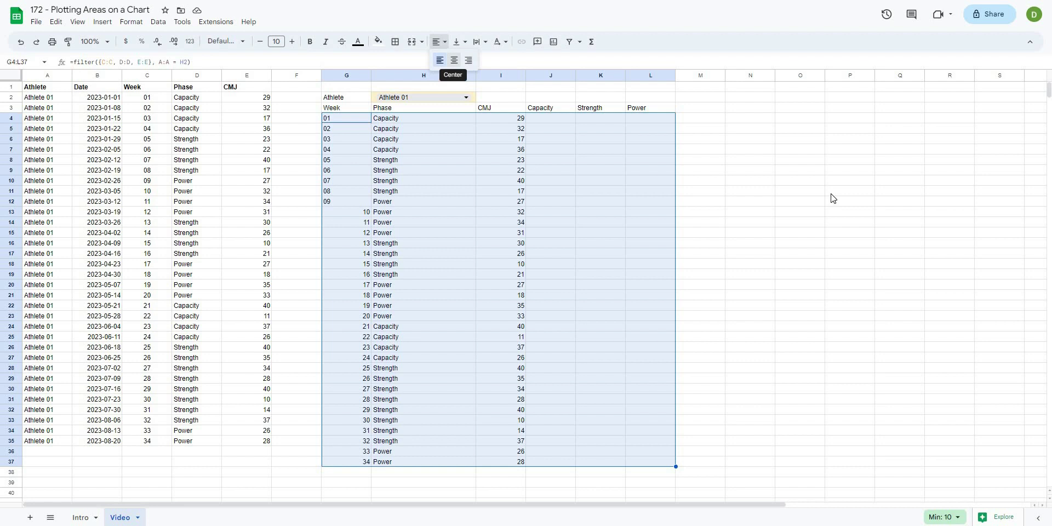
pyautogui.click(450, 58)
pyautogui.click(850, 190)
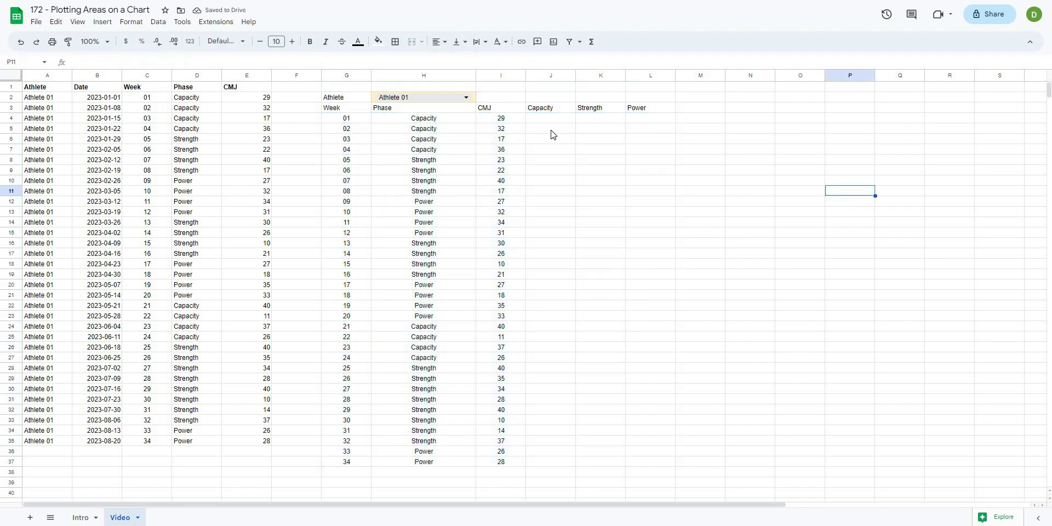
pyautogui.moveTo(550, 118); pyautogui.dragTo(537, 463)
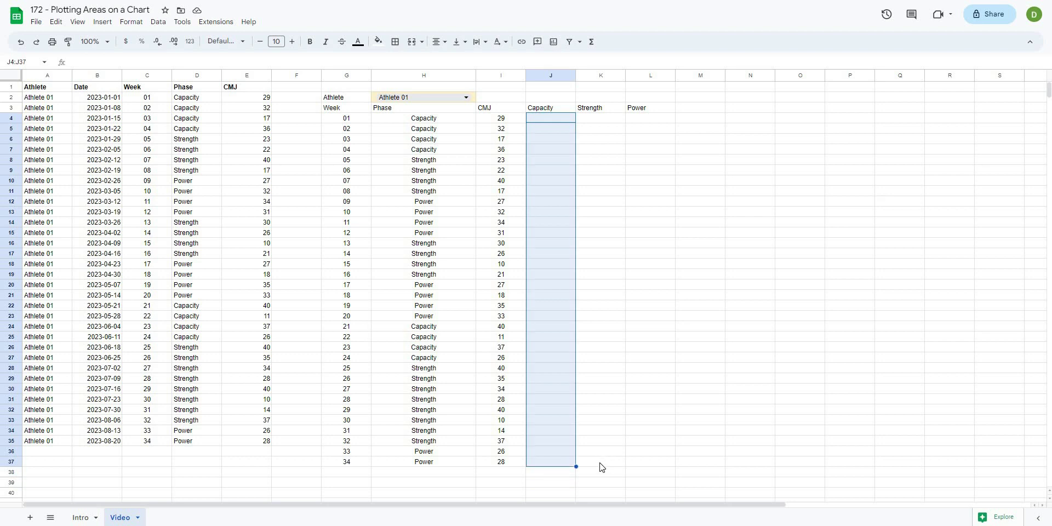
pyautogui.moveTo(601, 463); pyautogui.dragTo(606, 118)
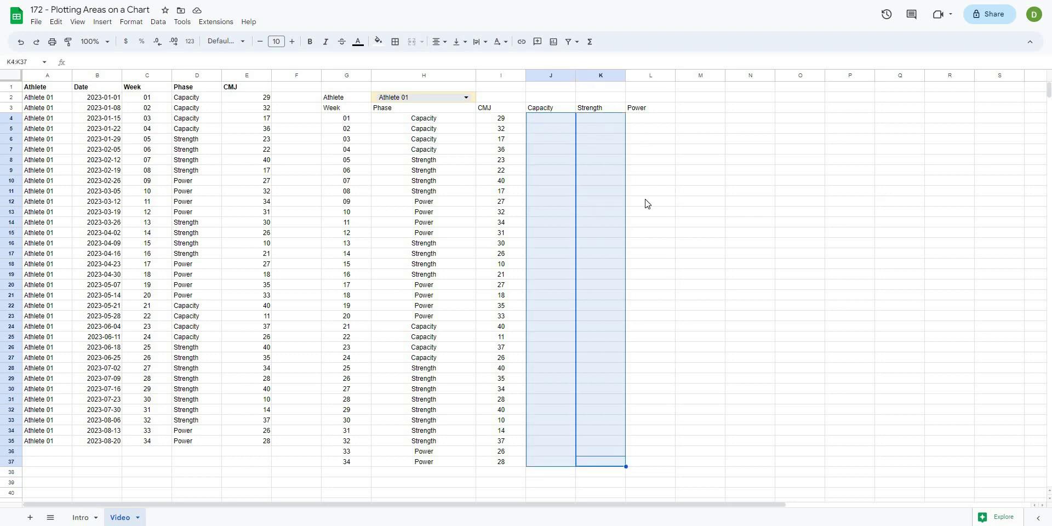
pyautogui.moveTo(646, 204); pyautogui.dragTo(660, 463)
pyautogui.click(722, 429)
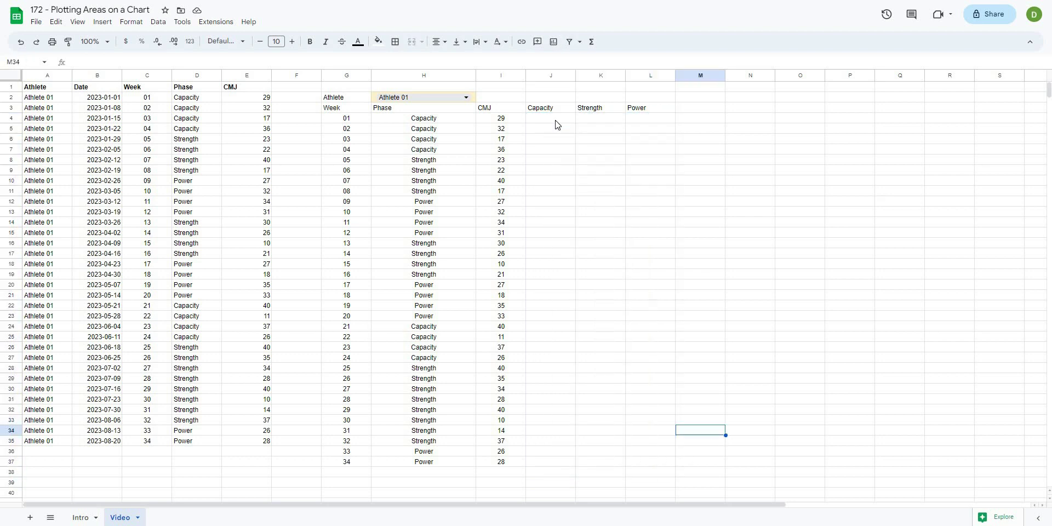
# Step: Start an IF formula in J4 that tests whether H4 equals the Capacity header, with that header as absolute reference $J$3
pyautogui.hotkey('ctrl', 'z')
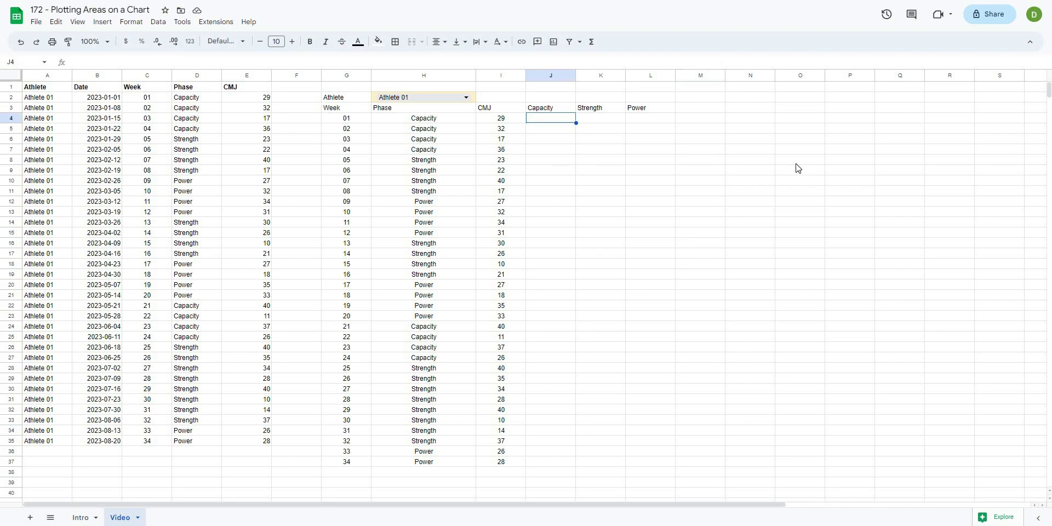
pyautogui.write('=if(')
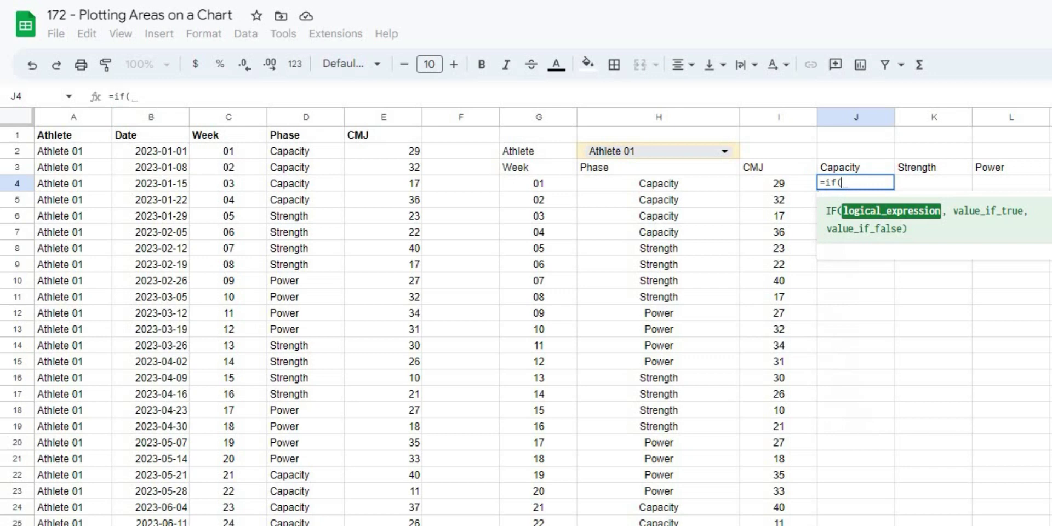
pyautogui.click(692, 188)
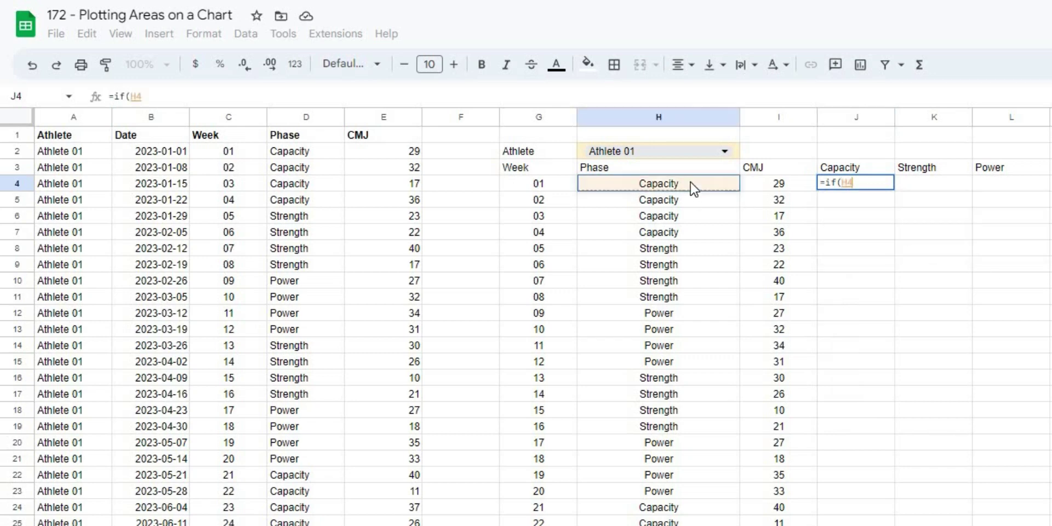
pyautogui.write('=')
pyautogui.click(830, 176)
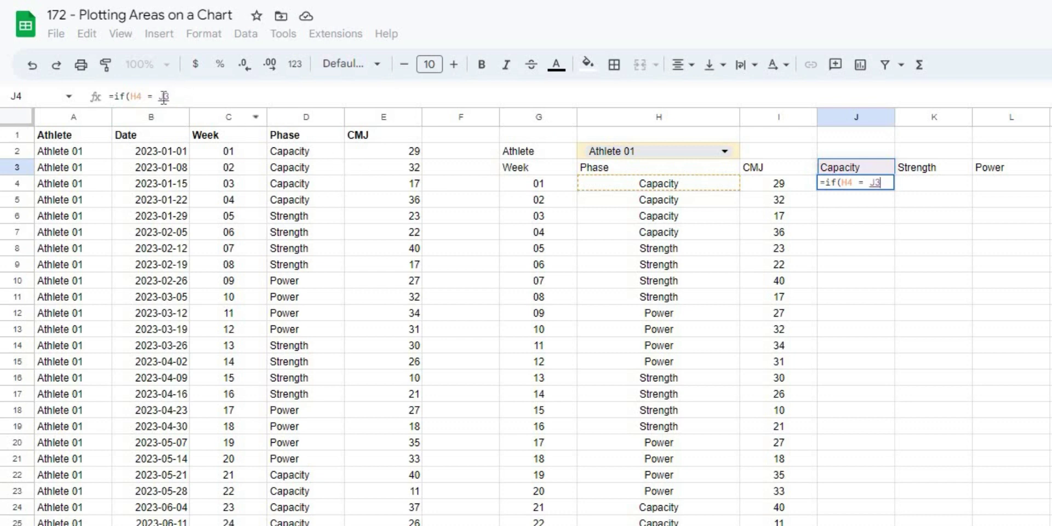
pyautogui.click(210, 94)
pyautogui.press('F4')
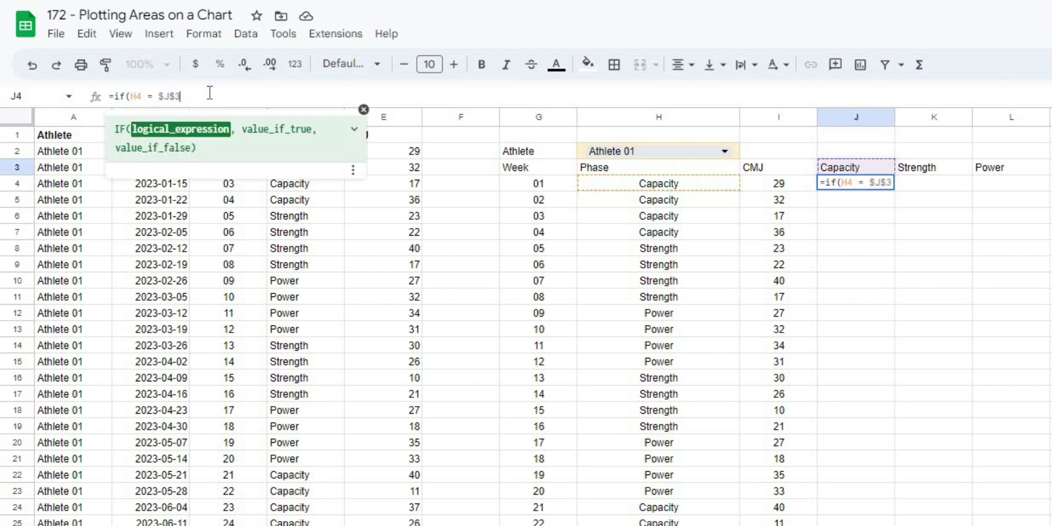
# Step: Finish the J4 formula with 1 if true and "" if false, and accept the suggested autofill down the Capacity column
pyautogui.write(', 1')
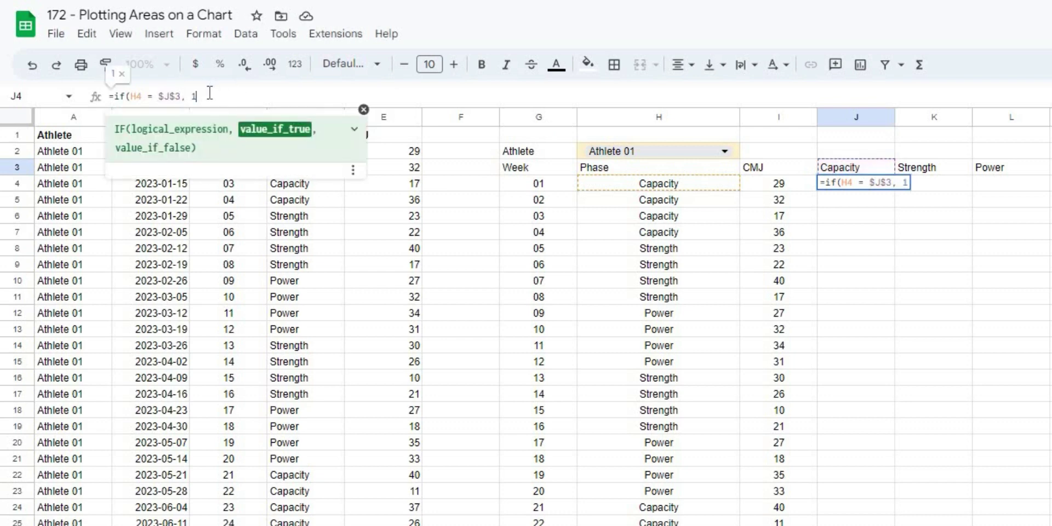
pyautogui.write(', "")')
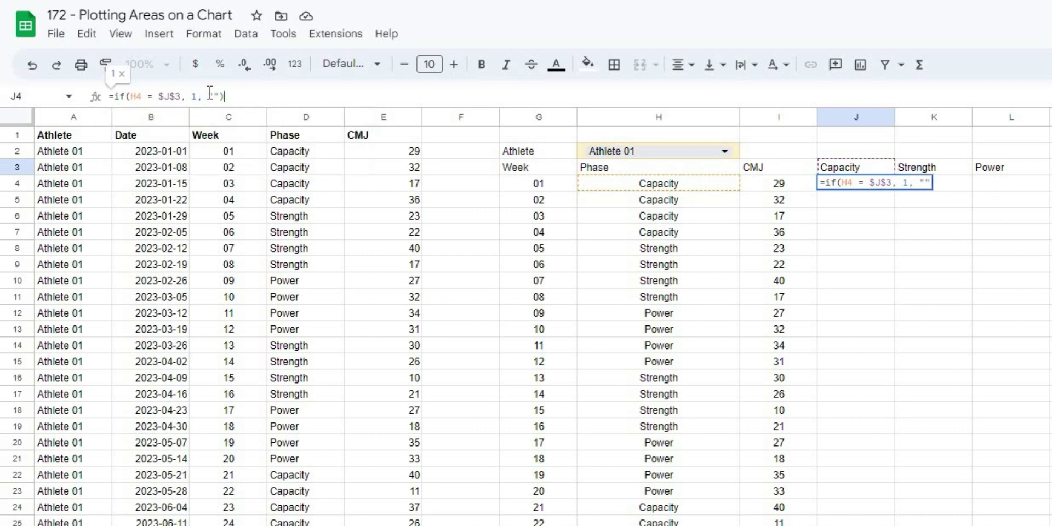
pyautogui.press('Return')
pyautogui.click(912, 298)
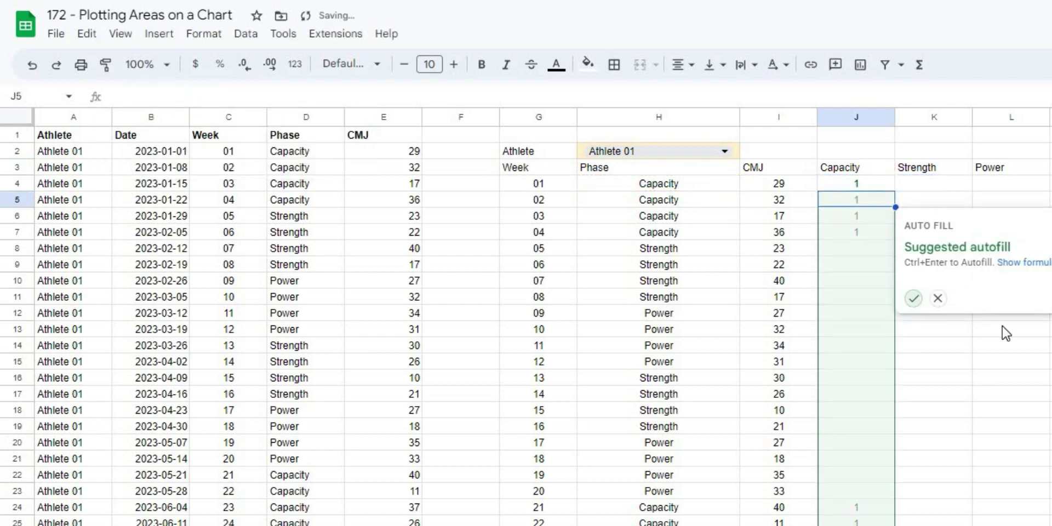
pyautogui.click(1004, 329)
# Step: Examine how far down the Capacity column the autofilled formula reaches compared with the filtered rows
pyautogui.click(879, 190)
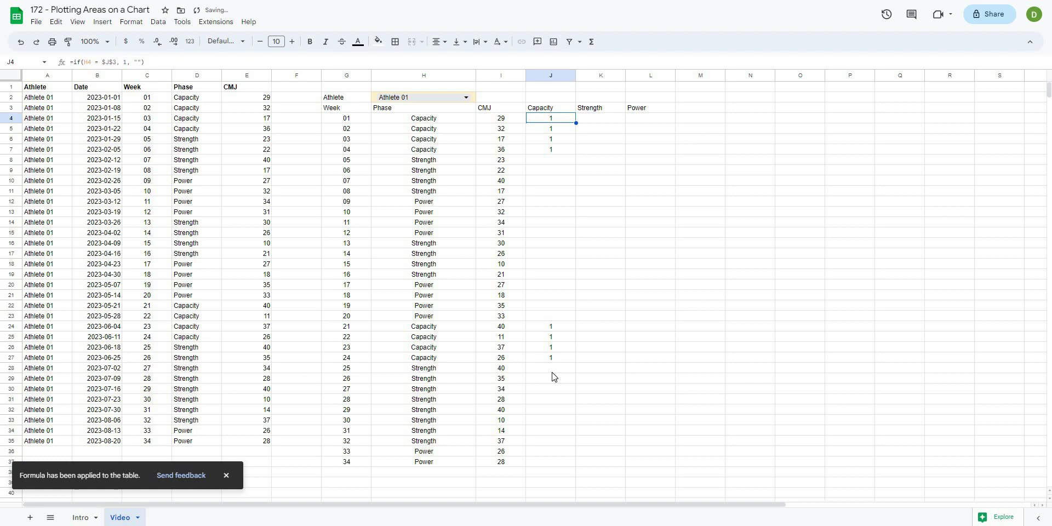
pyautogui.click(864, 506)
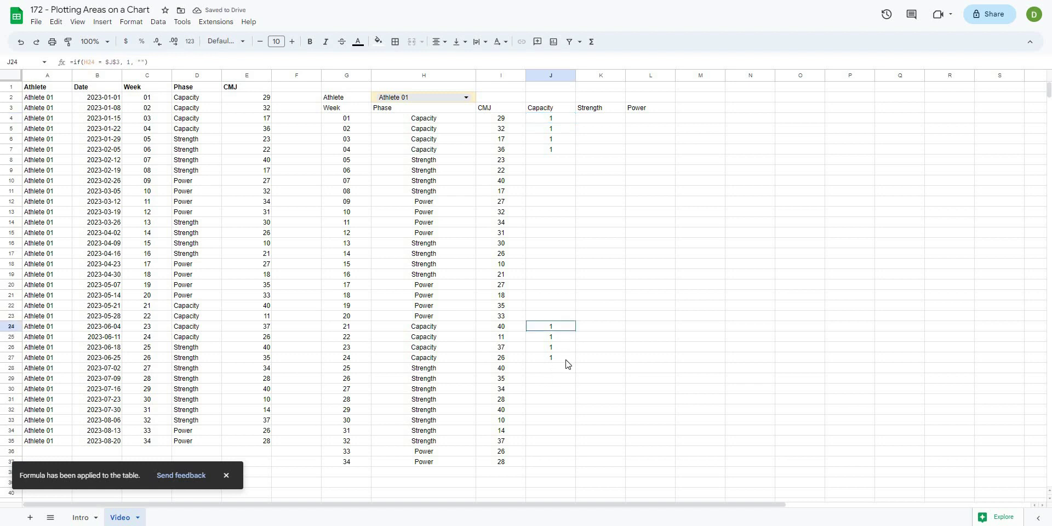
pyautogui.hotkey('shift', 'Down')
pyautogui.hotkey('shift', 'Down')
pyautogui.hotkey('shift', 'Down')
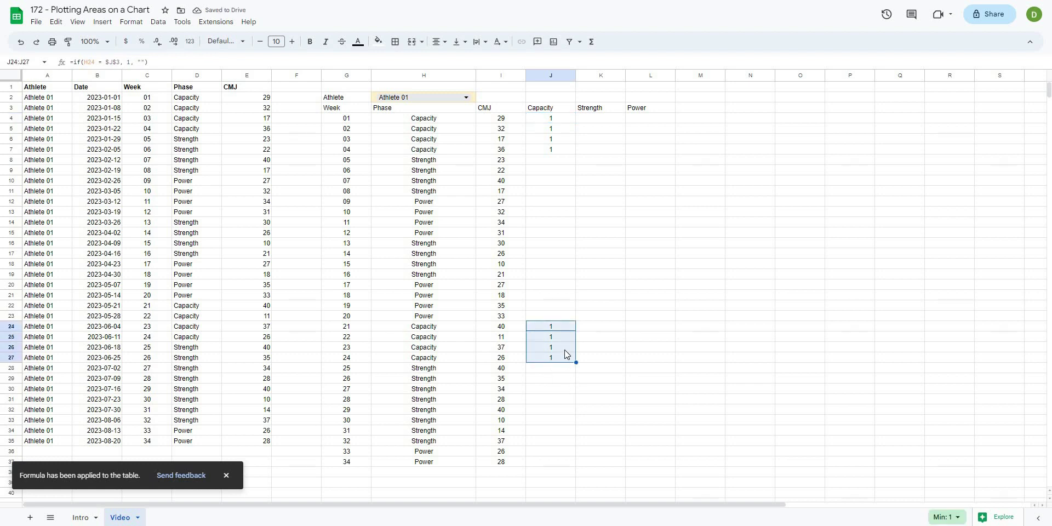
pyautogui.hotkey('shift', 'Up')
pyautogui.keyDown('shift'); pyautogui.click(558, 463); pyautogui.keyUp('shift')
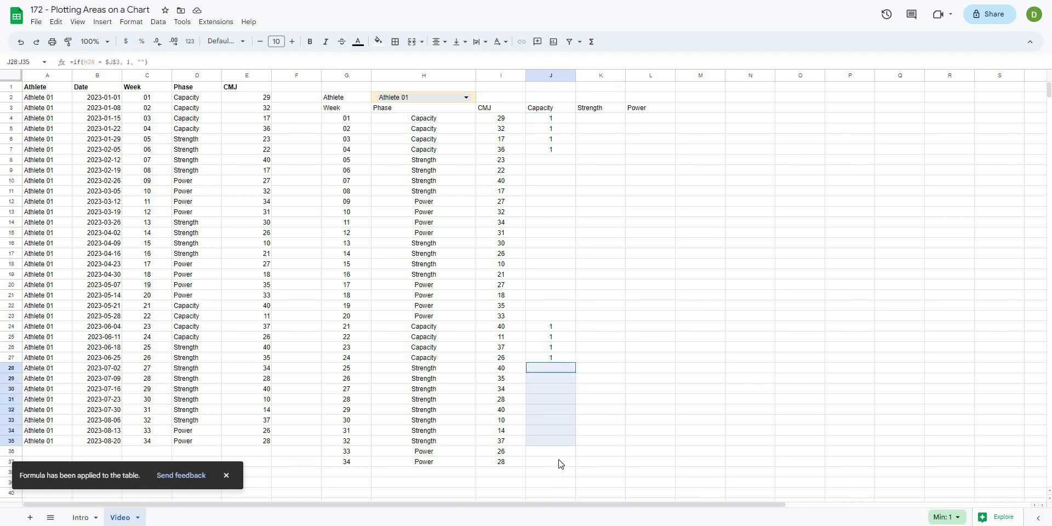
# Step: Cut the IF expression out of the J4 formula, keeping only the equals sign
pyautogui.click(542, 118)
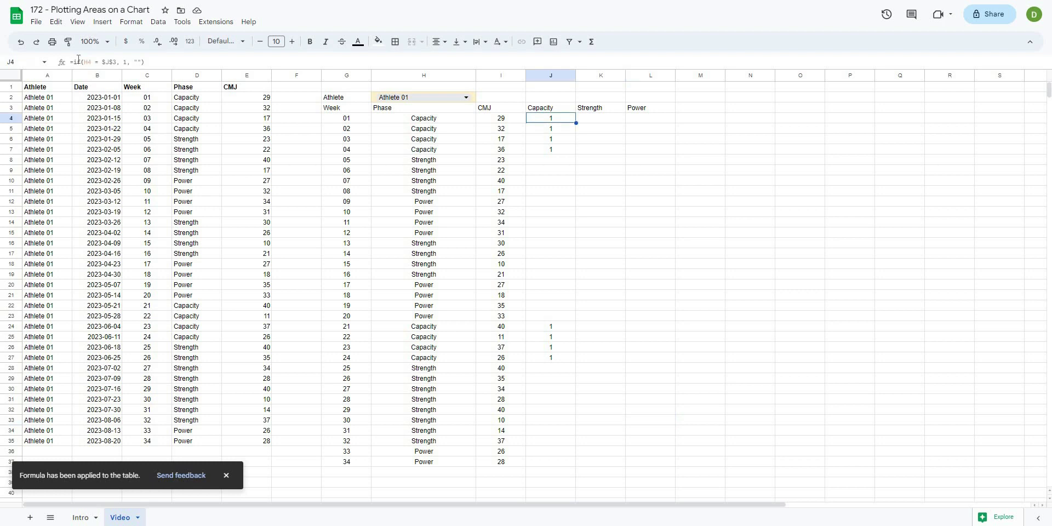
pyautogui.click(72, 61)
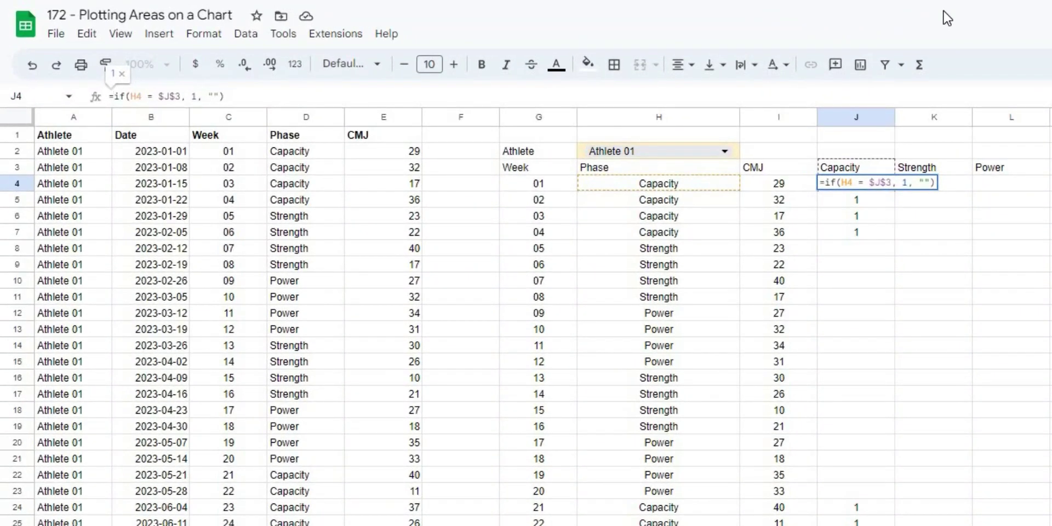
pyautogui.click(115, 97)
pyautogui.hotkey('shift', 'End')
pyautogui.hotkey('ctrl', 'x')
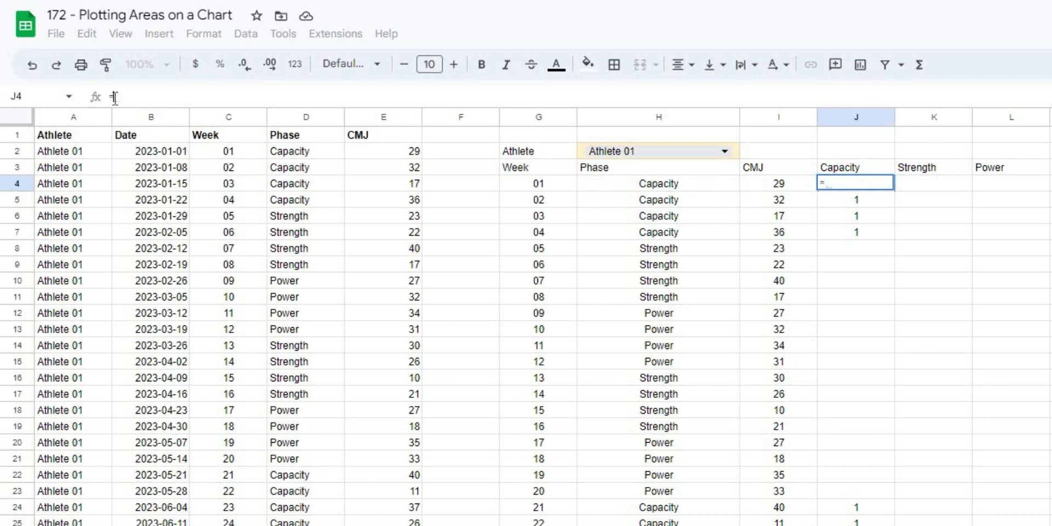
# Step: Start the J4 formula with ARRAYFORMULA wrapping an IF function whose condition begins with LEN
pyautogui.write('arrayf')
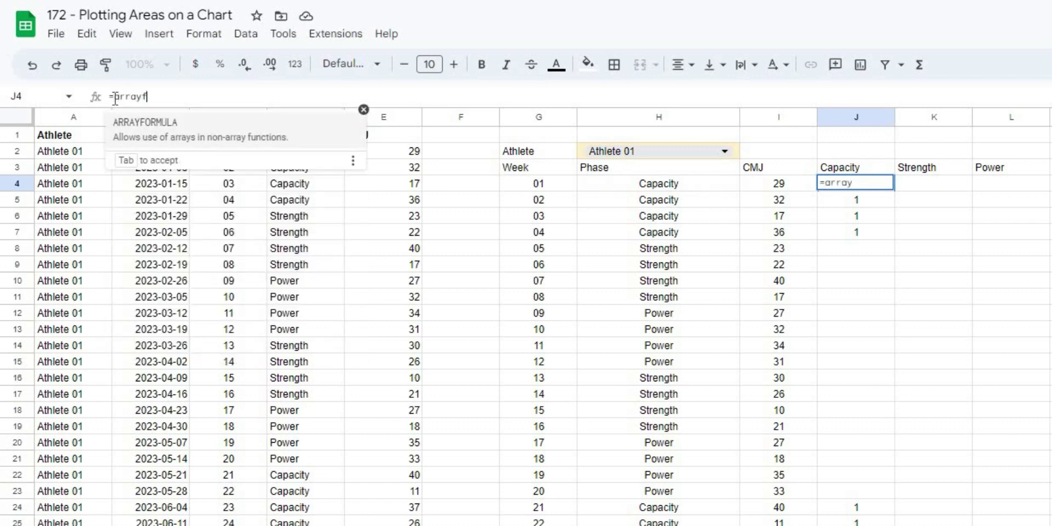
pyautogui.write('ormula(')
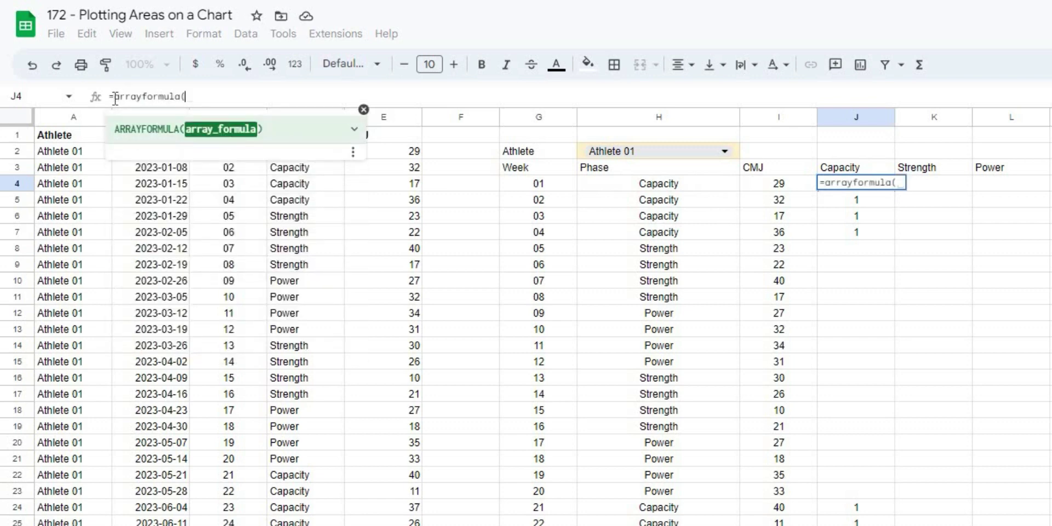
pyautogui.write('if(')
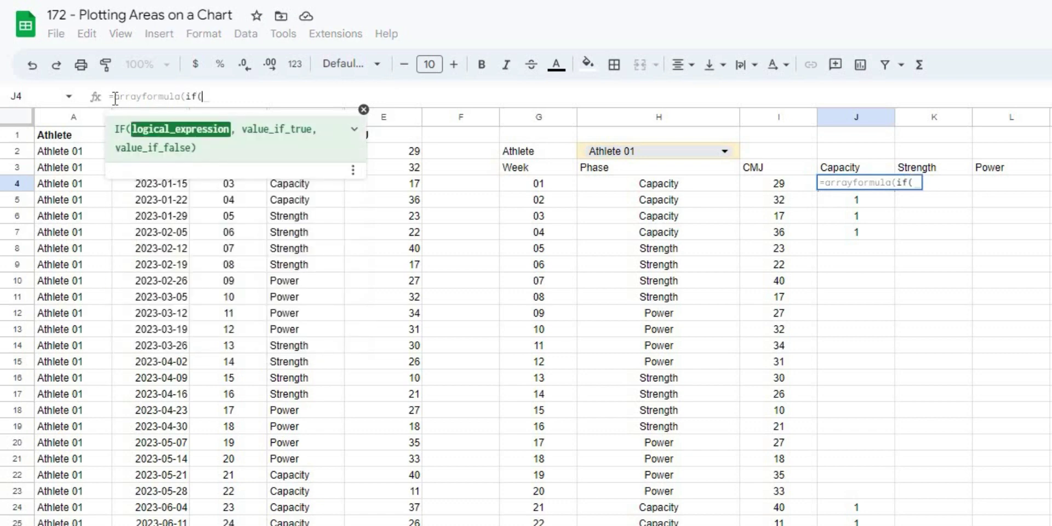
pyautogui.write('len(')
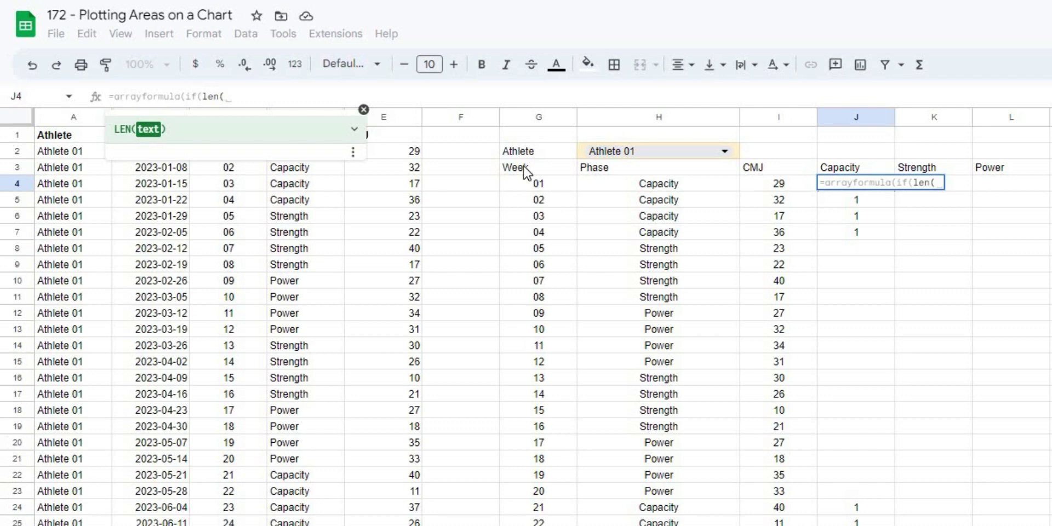
# Step: Give LEN the Week column from row 3 down as the absolute open-ended range $G$3:$G
pyautogui.click(535, 117)
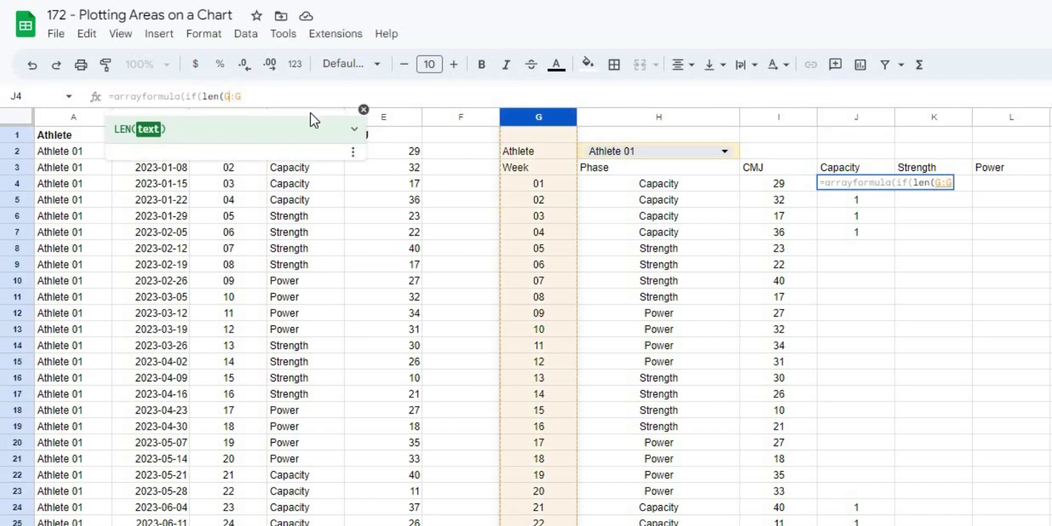
pyautogui.click(255, 96)
pyautogui.press('Left')
pyautogui.press('Left')
pyautogui.write('3:G')
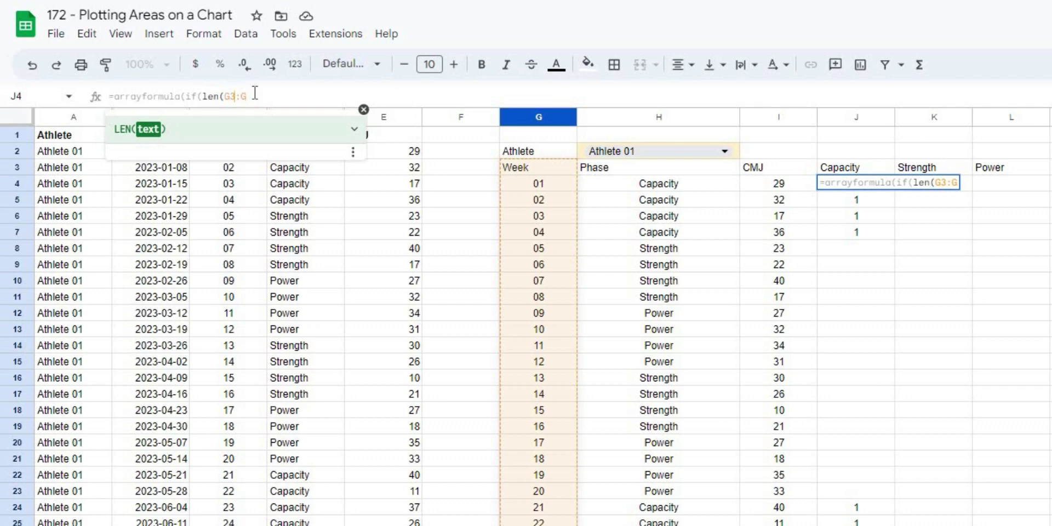
pyautogui.write(')')
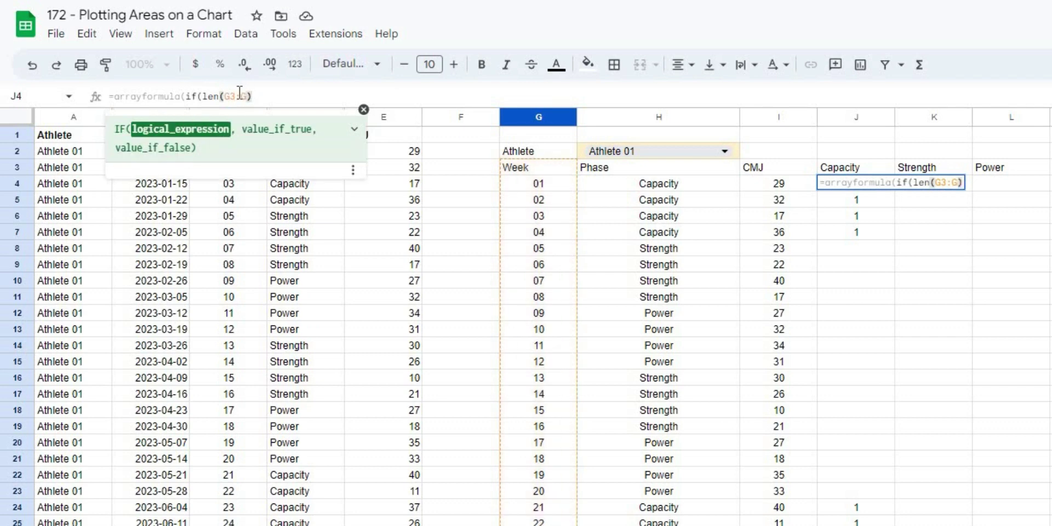
pyautogui.click(239, 96)
pyautogui.press('F4')
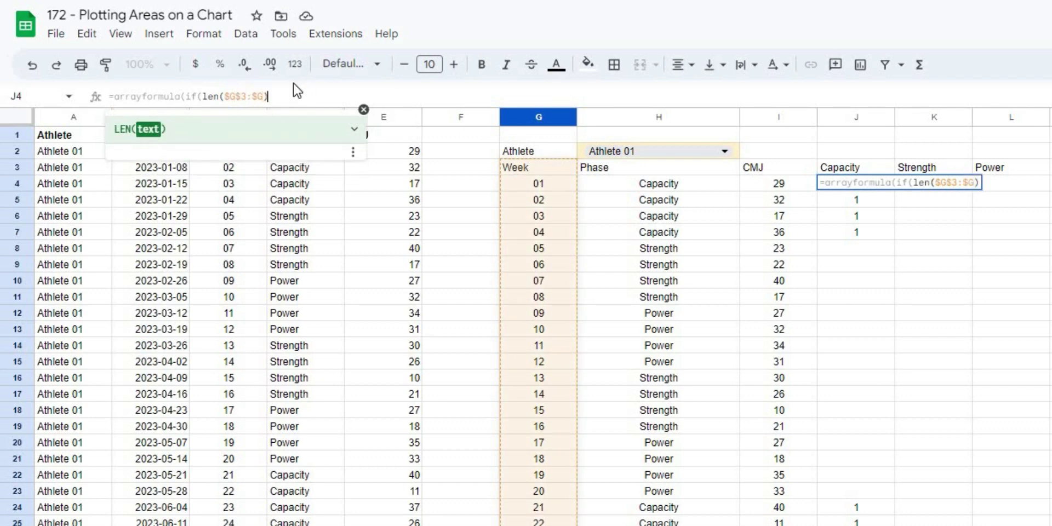
# Step: Add a nested IF to the J4 formula that tests whether H4:H equals the Capacity header in J3
pyautogui.click(298, 91)
pyautogui.write(', if(')
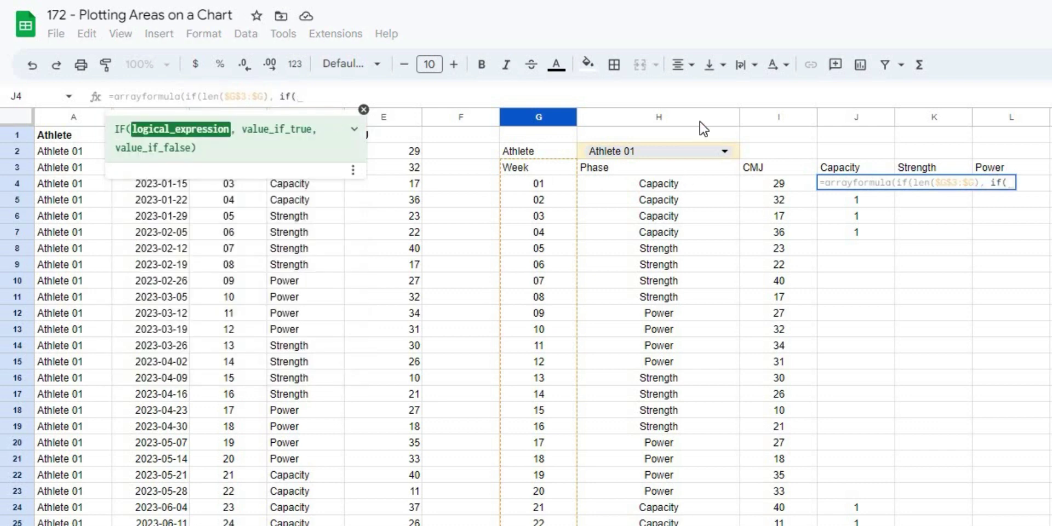
pyautogui.click(679, 117)
pyautogui.click(301, 96)
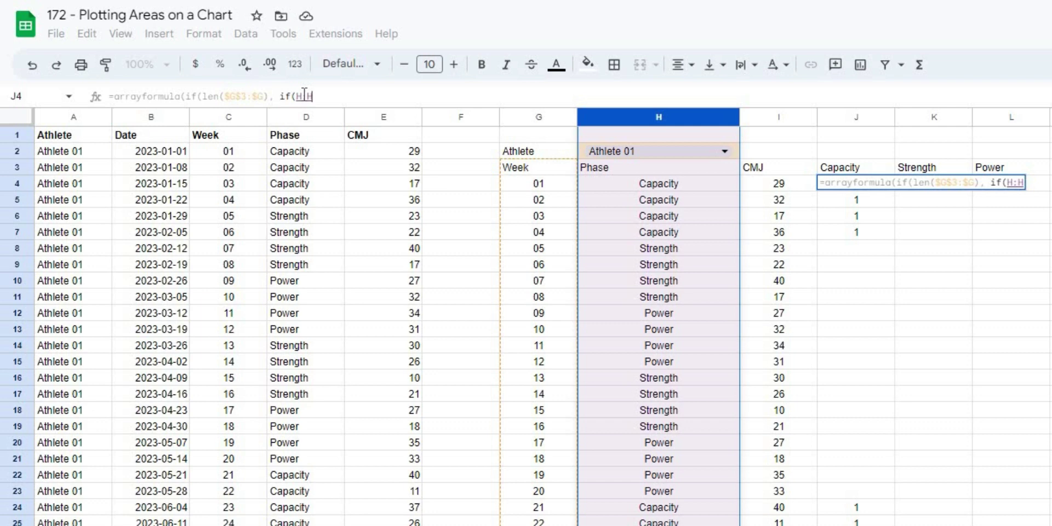
pyautogui.write('4:H')
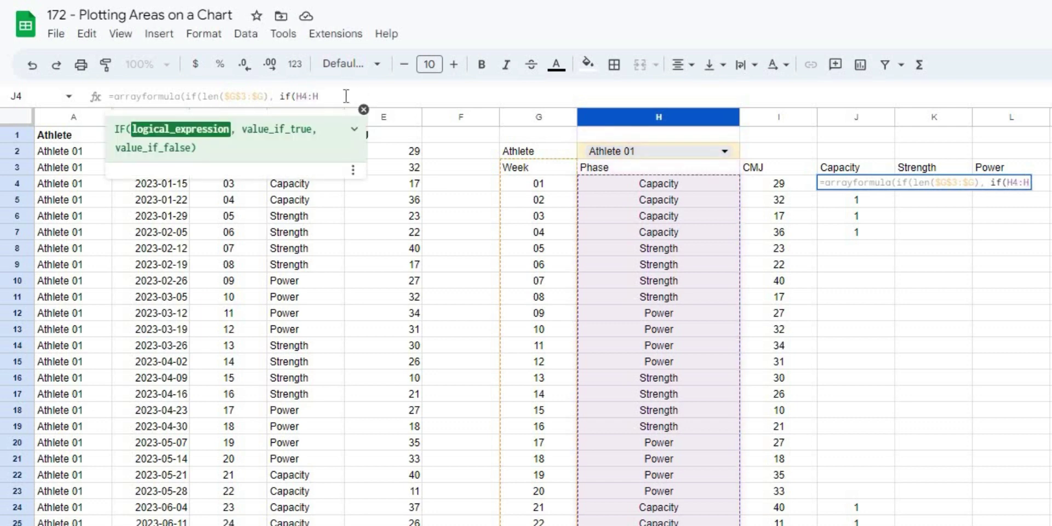
pyautogui.write(' =')
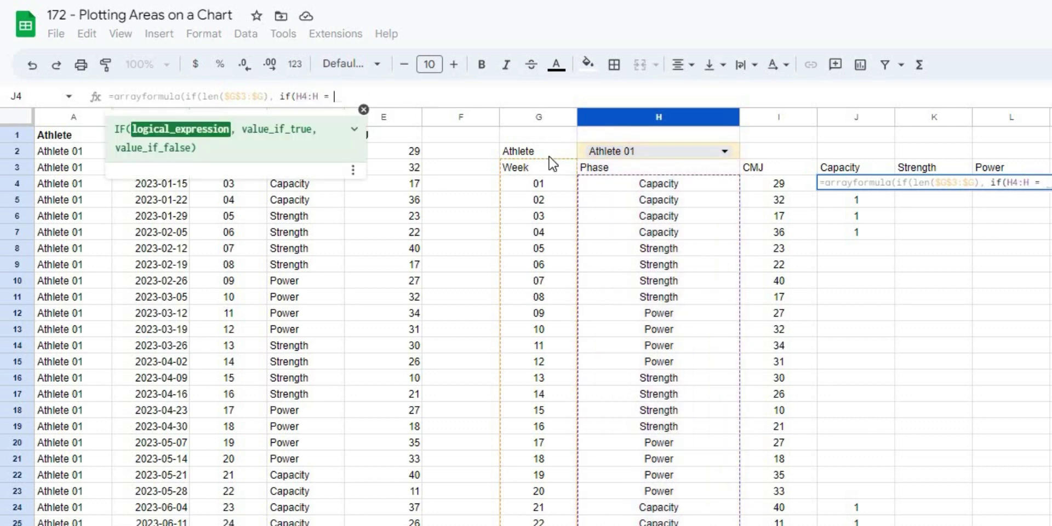
pyautogui.click(865, 167)
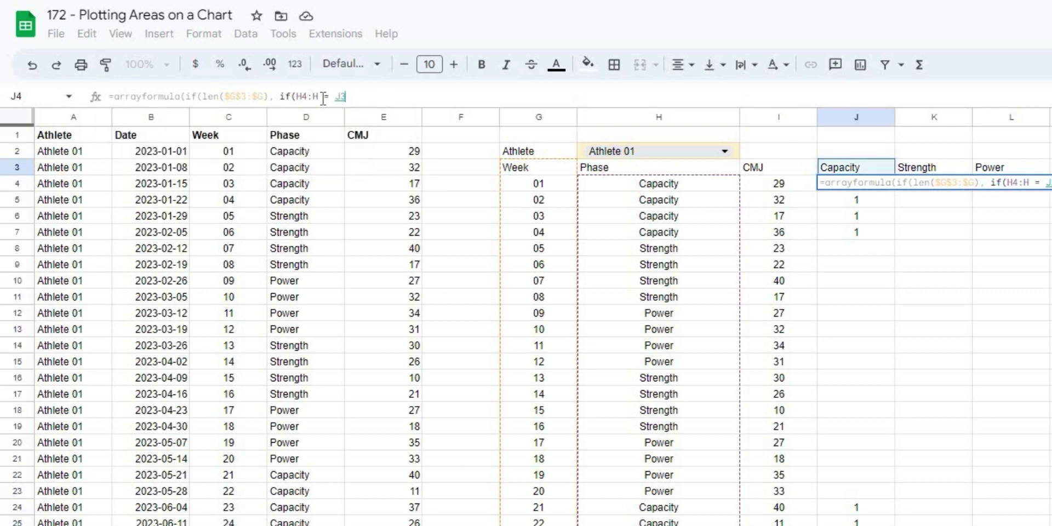
# Step: Lock the nested IF references as $H$4:$H for the phases and J$3 for the header row
pyautogui.click(308, 96)
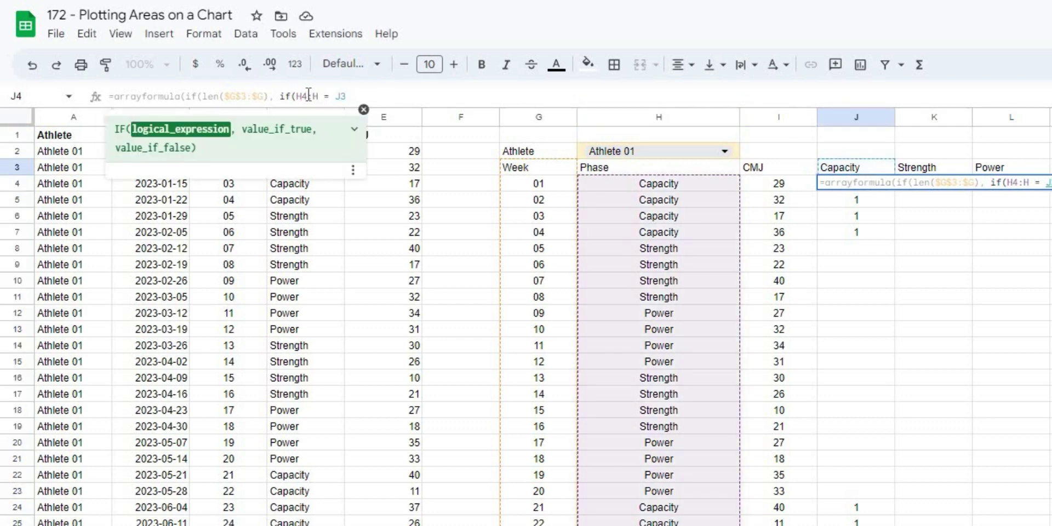
pyautogui.press('F4')
pyautogui.press('Right')
pyautogui.press('Right')
pyautogui.press('Right')
pyautogui.press('Right')
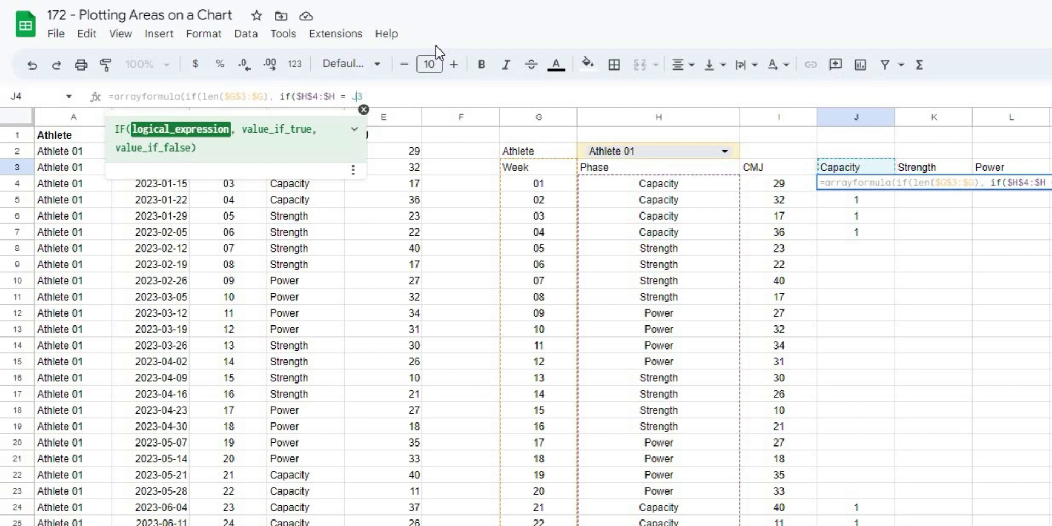
pyautogui.write('$3')
# Step: Complete the J4 formula with 1 if the phase matches and "" for both false cases, then commit it
pyautogui.write(',')
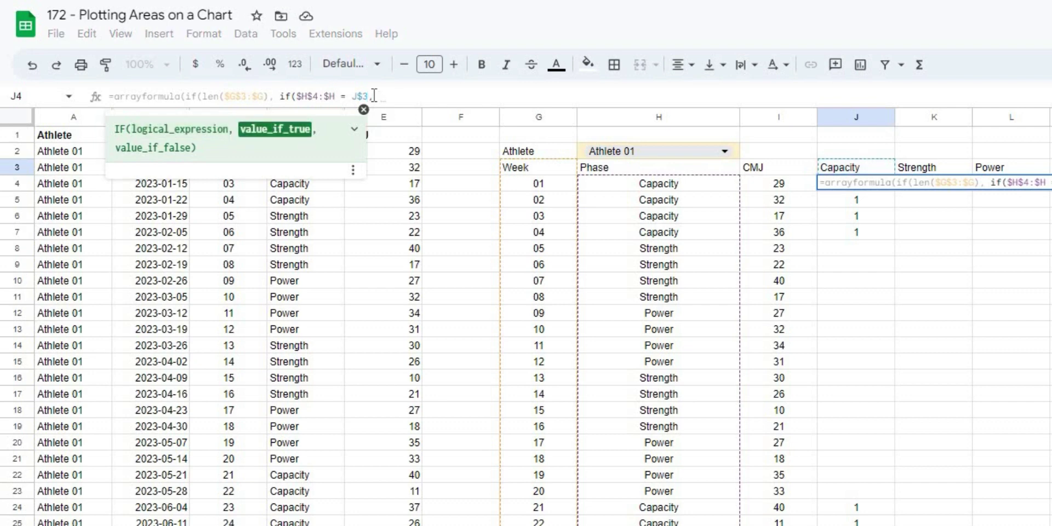
pyautogui.write(' 1, ')
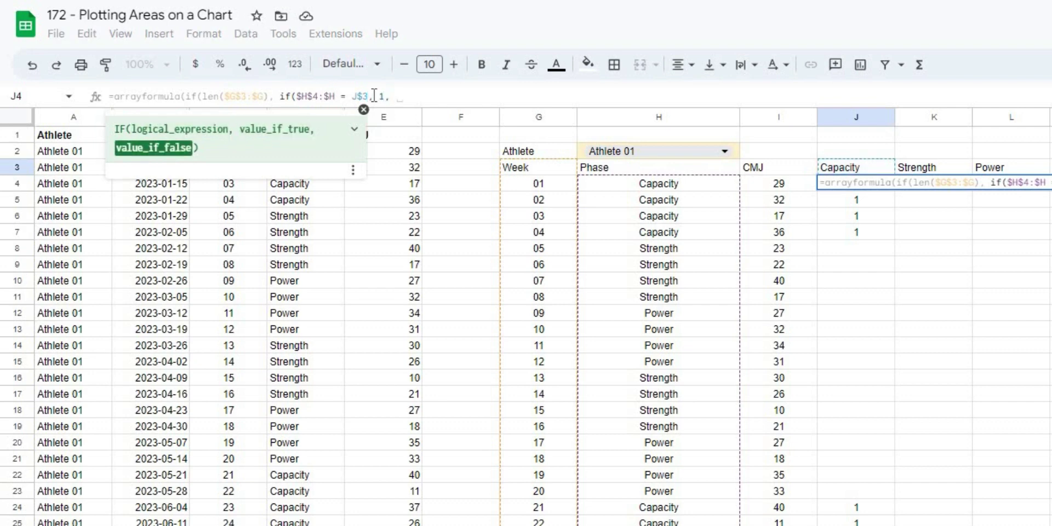
pyautogui.write('""')
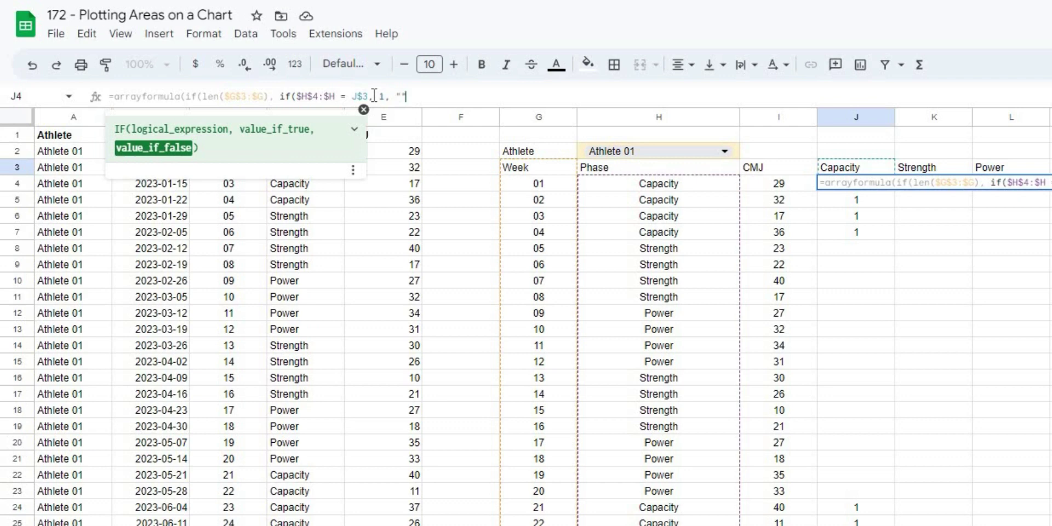
pyautogui.write('), ')
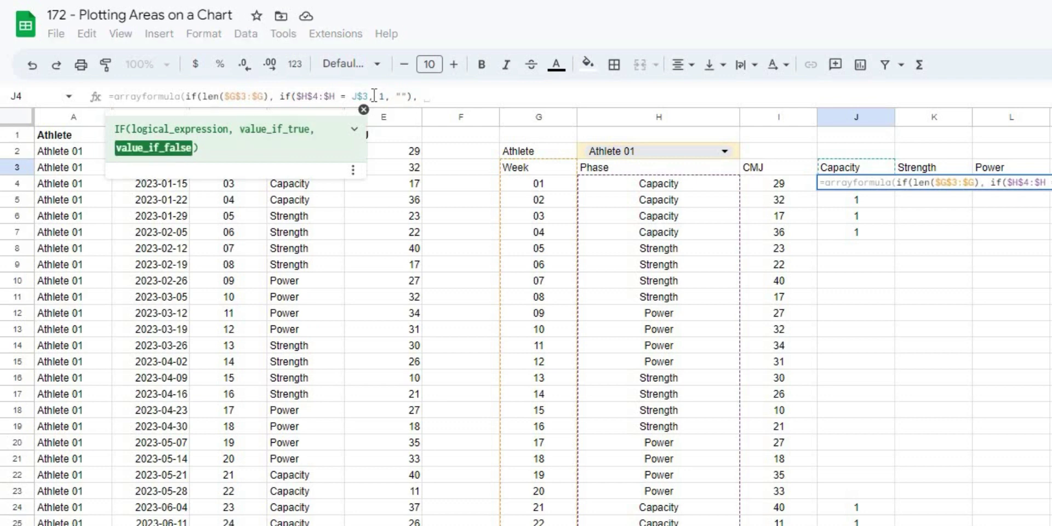
pyautogui.write('"')
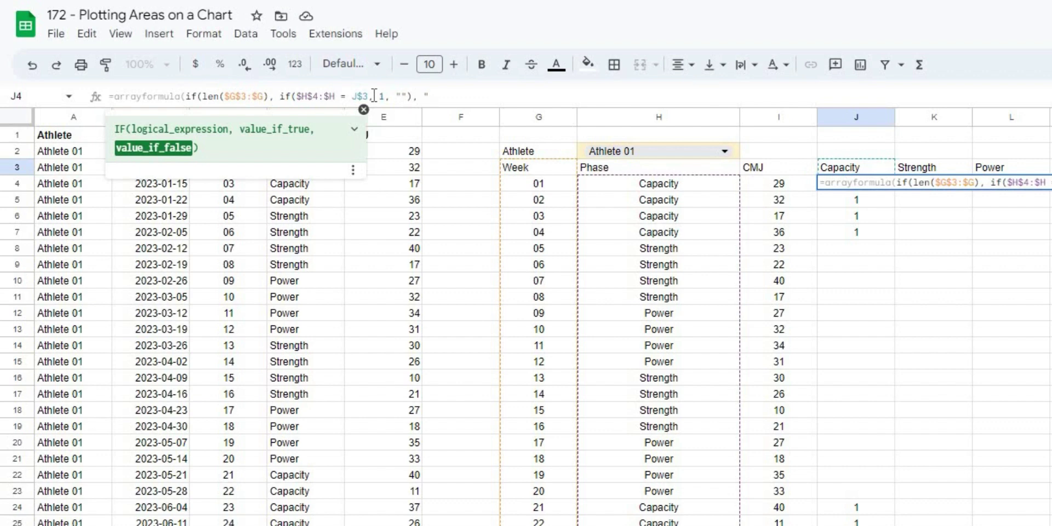
pyautogui.write('")')
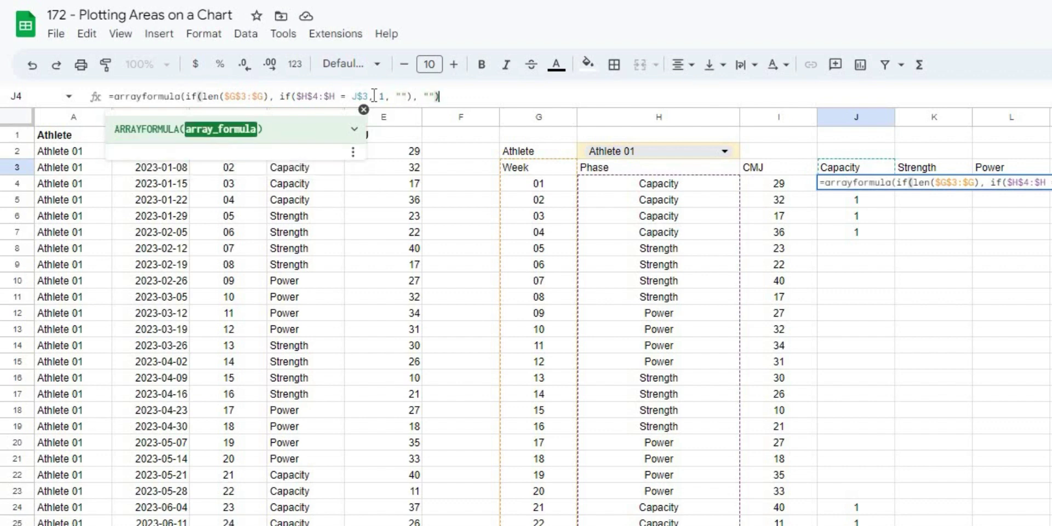
pyautogui.press('Return')
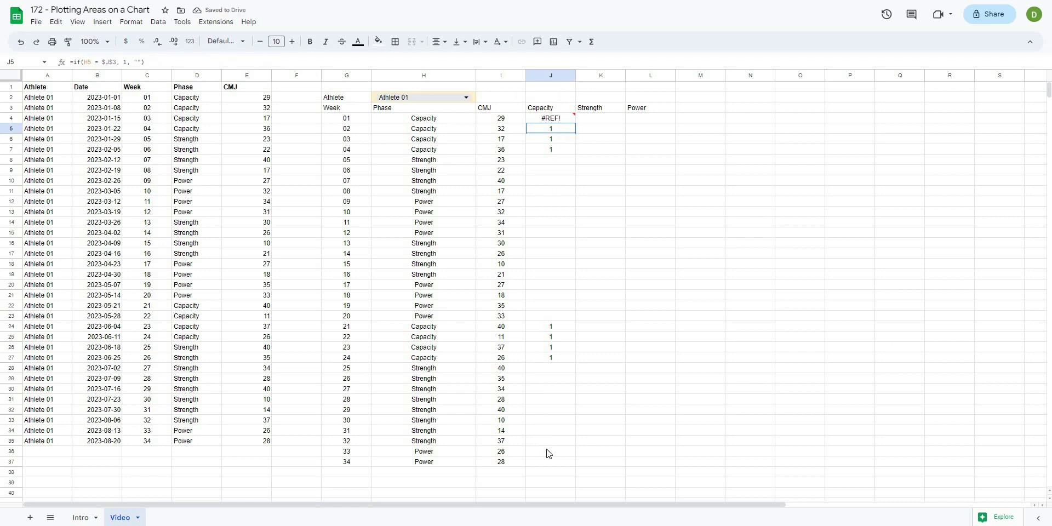
# Step: Delete the old autofilled formulas in J5:J37 below the Capacity array formula
pyautogui.keyDown('shift'); pyautogui.click(548, 452); pyautogui.keyUp('shift')
pyautogui.keyDown('shift'); pyautogui.click(552, 465); pyautogui.keyUp('shift')
pyautogui.press('Delete')
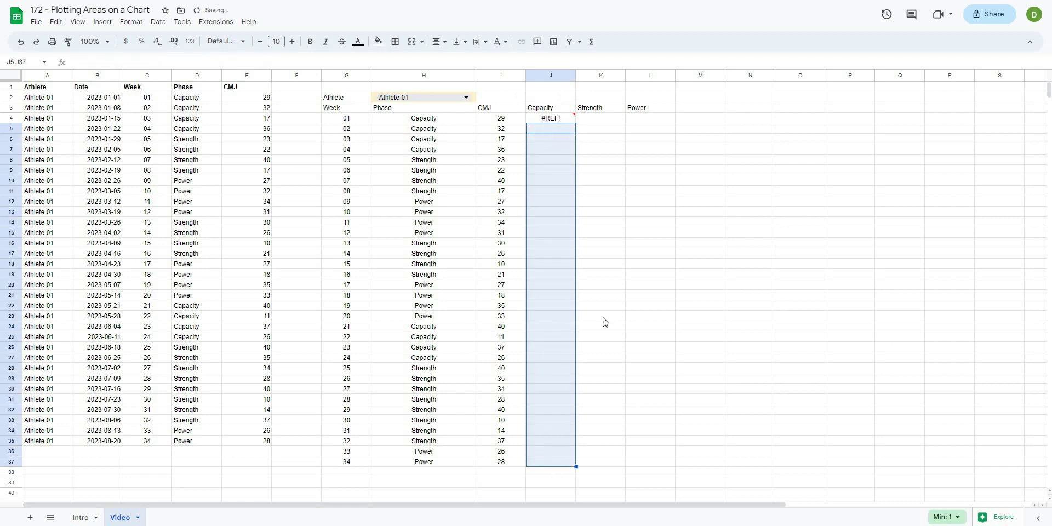
# Step: Check the result in J4 and the Week column's header and first data rows against the formula's starting row
pyautogui.click(657, 181)
pyautogui.click(554, 125)
pyautogui.click(553, 120)
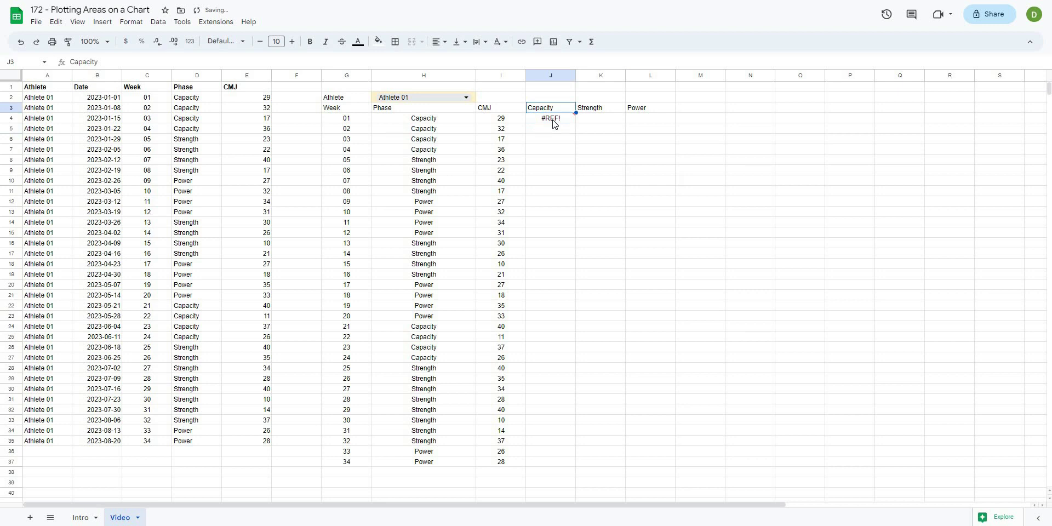
pyautogui.click(501, 191)
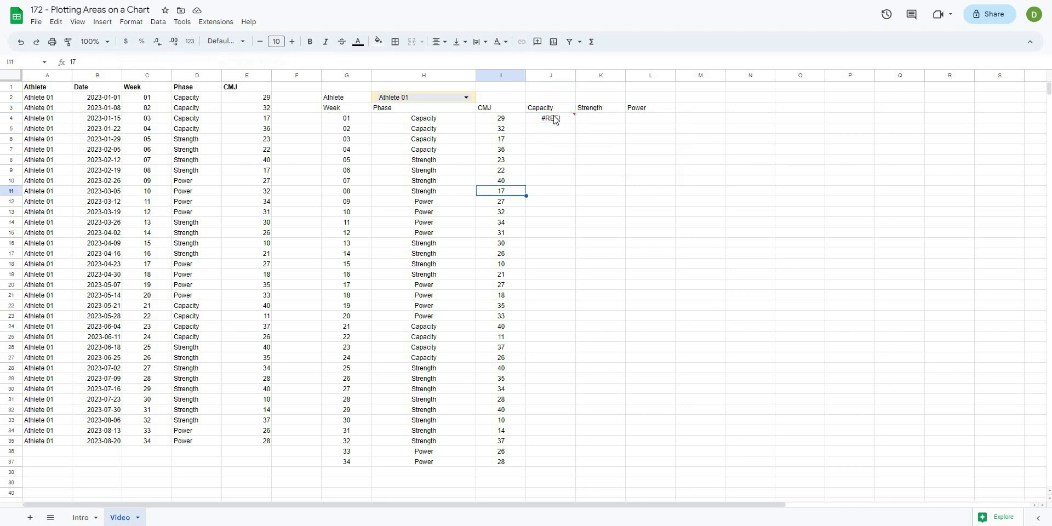
pyautogui.click(547, 119)
pyautogui.click(343, 119)
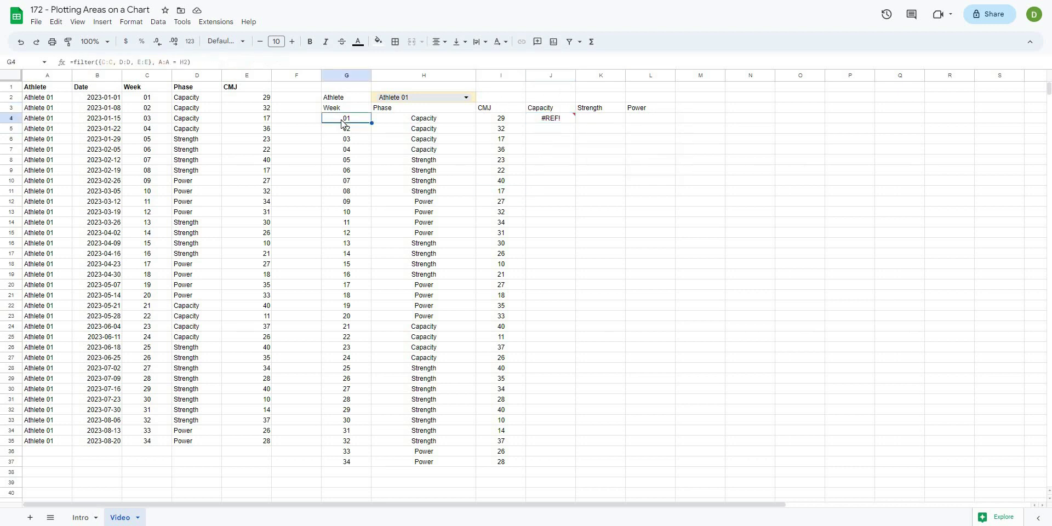
pyautogui.click(346, 132)
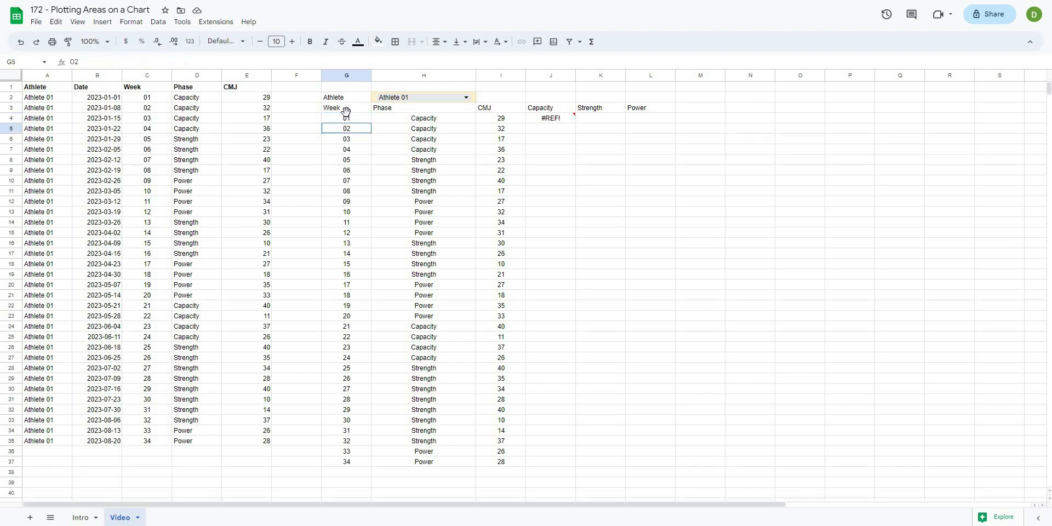
pyautogui.press('Up')
pyautogui.press('Up')
pyautogui.press('Down')
# Step: Change the LEN range in the J4 formula to start at row 4, as $G$4:$G
pyautogui.click(542, 119)
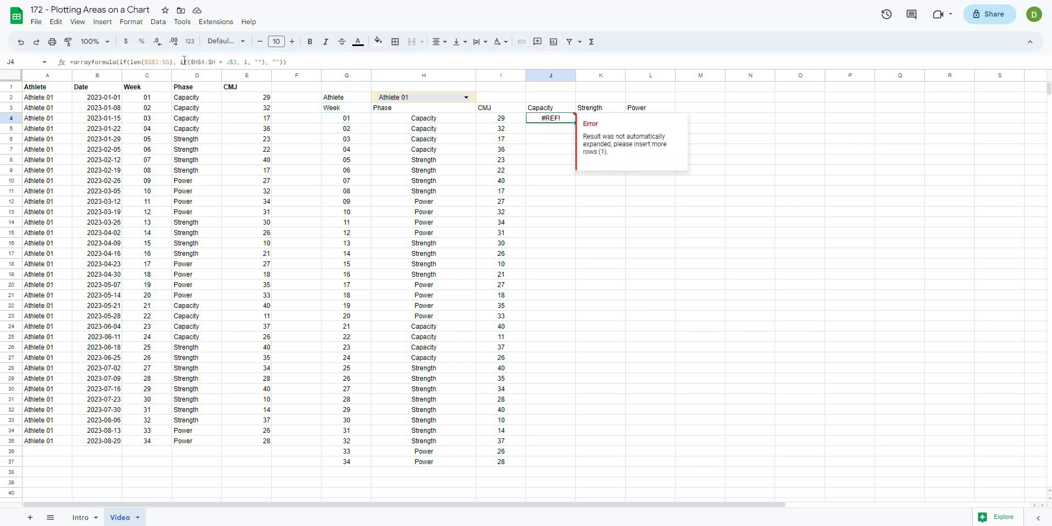
pyautogui.click(276, 58)
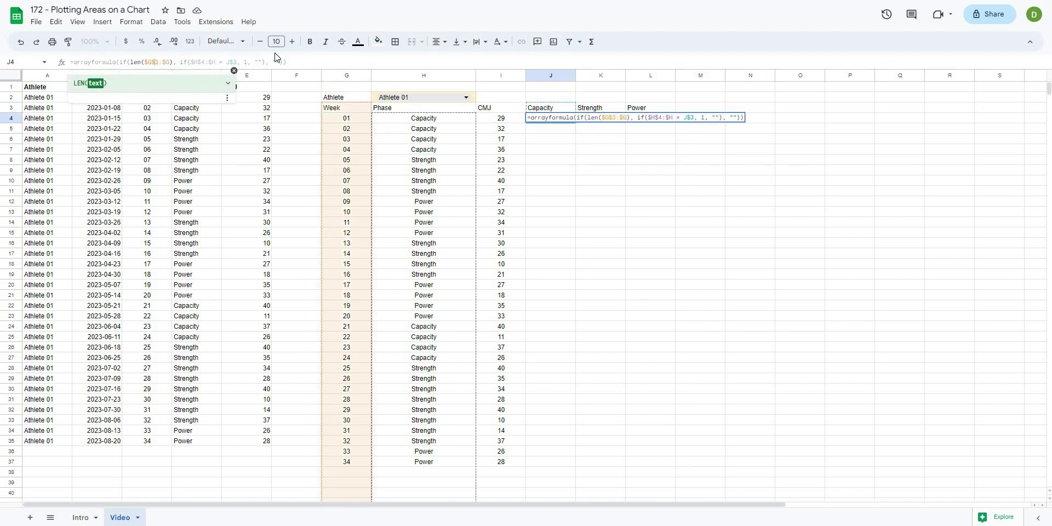
pyautogui.press('BackSpace')
pyautogui.write('4')
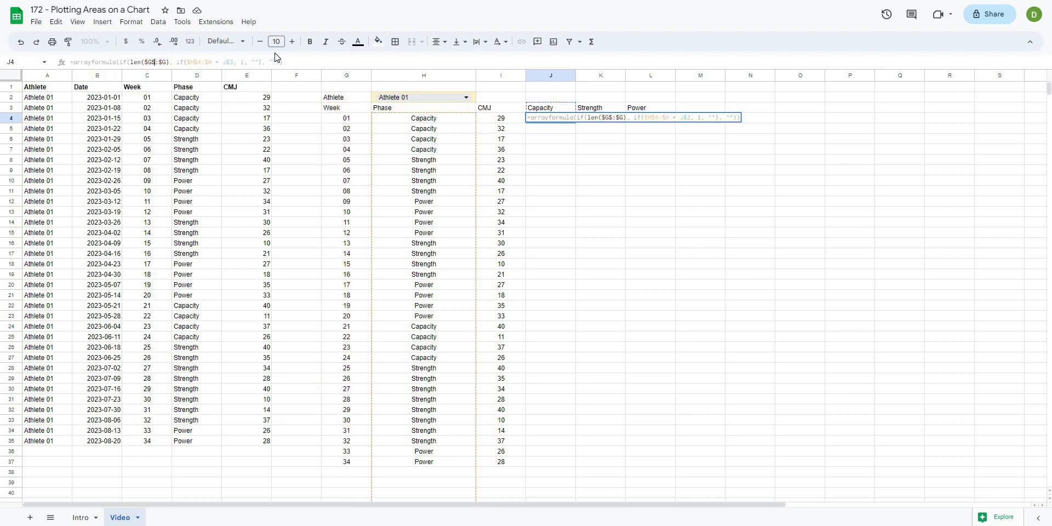
pyautogui.press('Return')
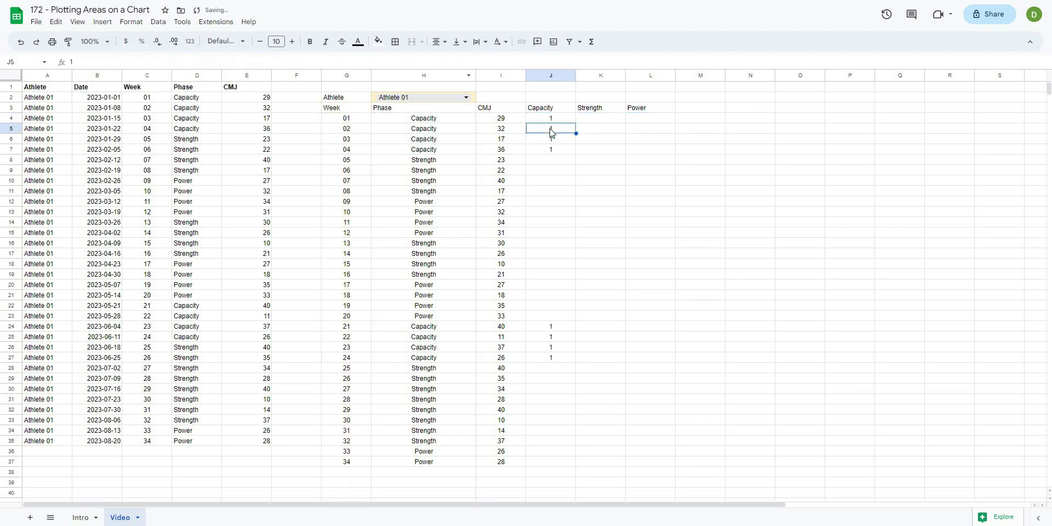
# Step: Compare the Capacity column's flags from J4 down to row 37 with the entries in the Phase column
pyautogui.click(564, 121)
pyautogui.hotkey('ctrl', 'shift', 'Down')
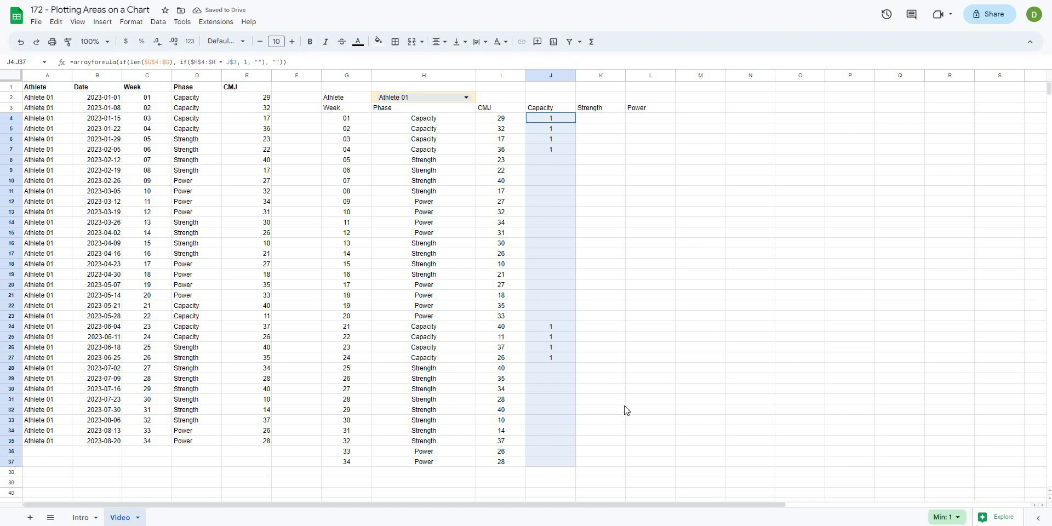
pyautogui.moveTo(558, 326); pyautogui.dragTo(561, 363)
pyautogui.press('Left')
pyautogui.press('Left')
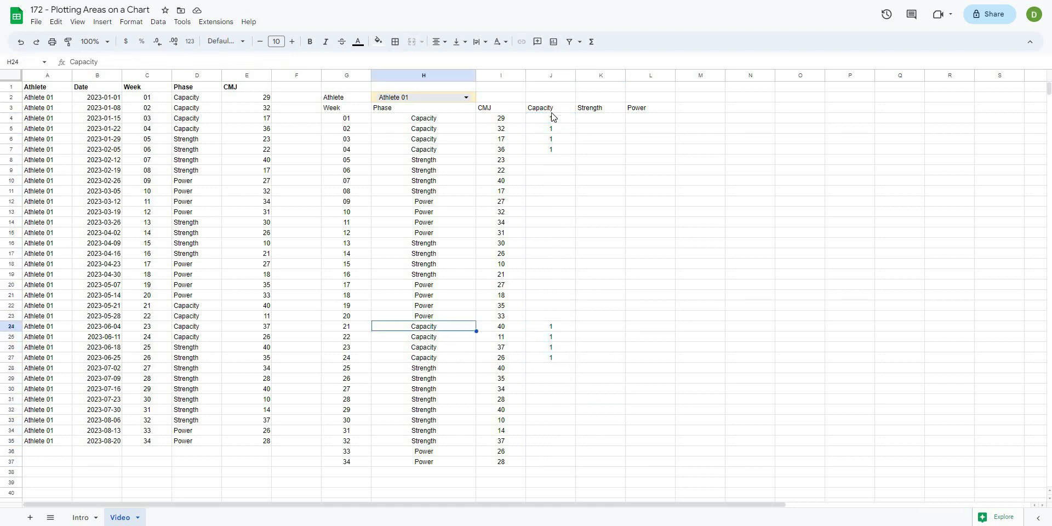
# Step: Fill the J4 array formula across to K4 and L4 for the Strength and Power columns
pyautogui.click(534, 118)
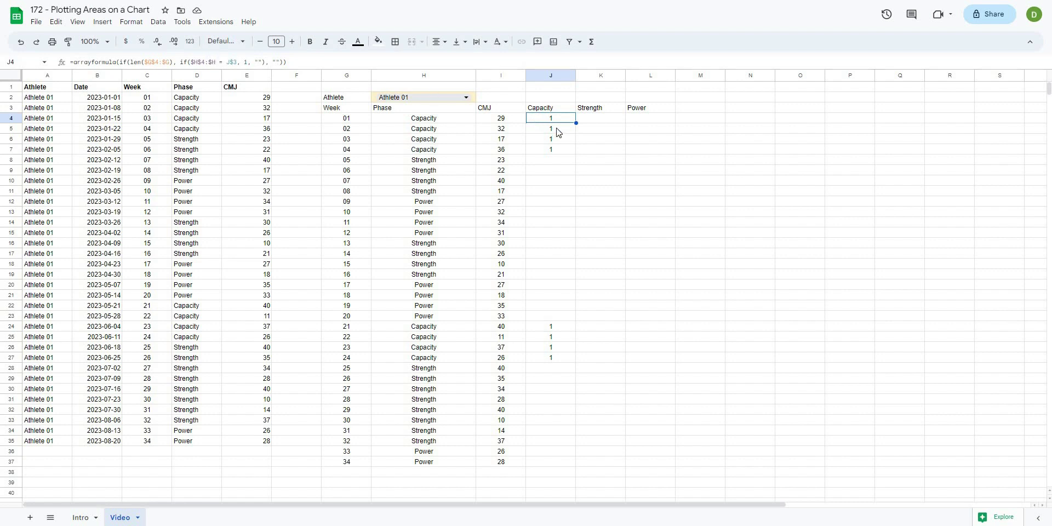
pyautogui.moveTo(576, 122); pyautogui.dragTo(662, 171)
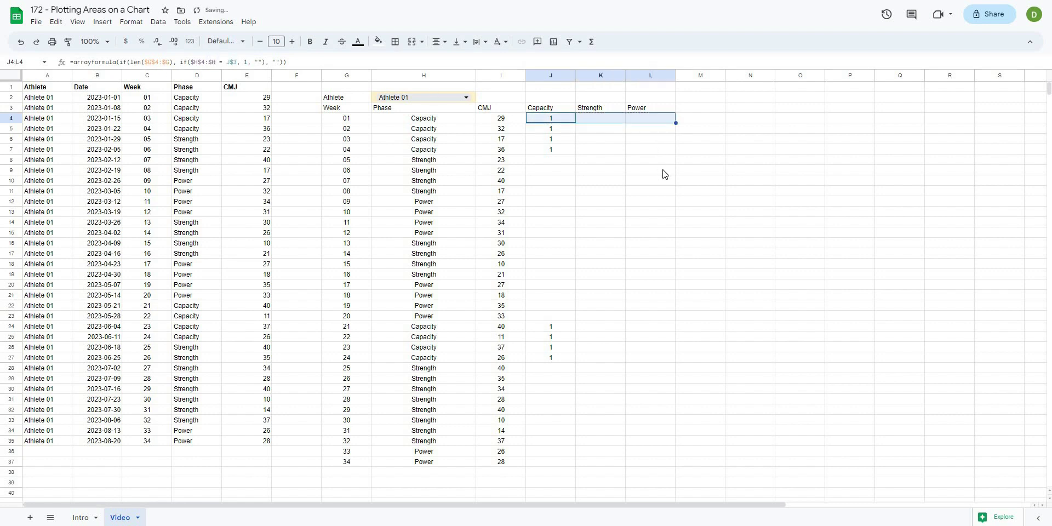
# Step: Check the flags in the Strength and Power columns and the filled formulas in K4 and L4
pyautogui.click(662, 172)
pyautogui.press('Left')
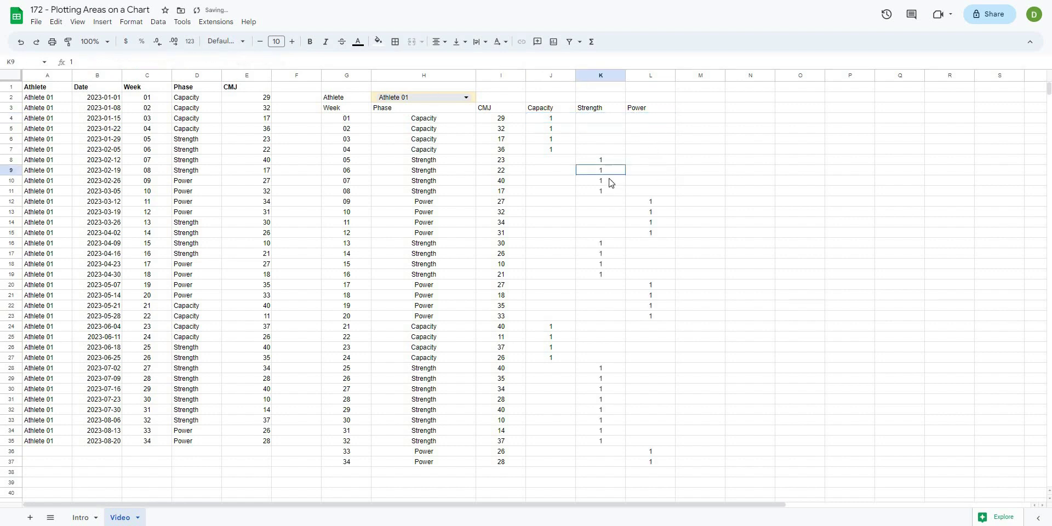
pyautogui.hotkey('shift', 'Down')
pyautogui.hotkey('shift', 'Down')
pyautogui.click(601, 119)
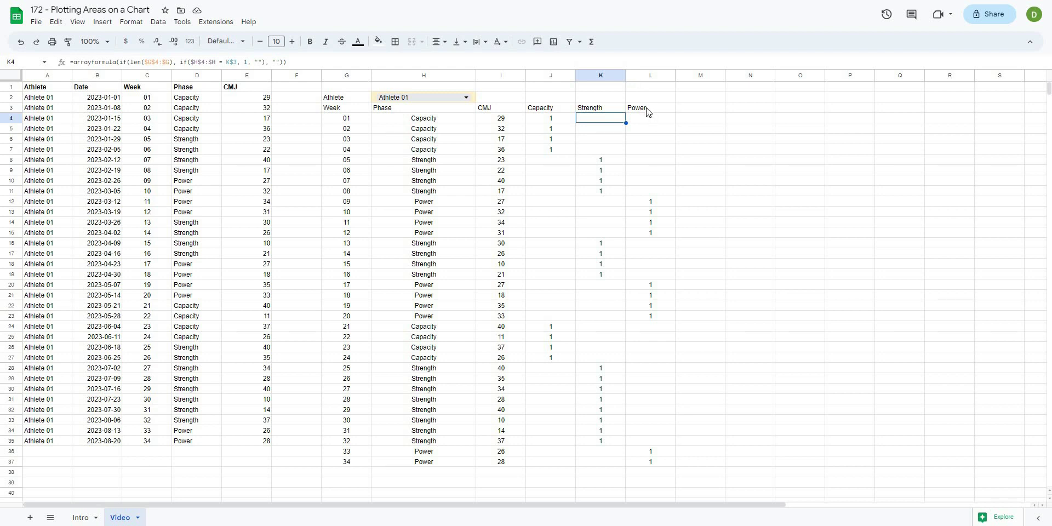
pyautogui.click(633, 126)
# Step: Test the Capacity column's formula by changing the J3 header to "power" and back to "Capacity"
pyautogui.click(561, 112)
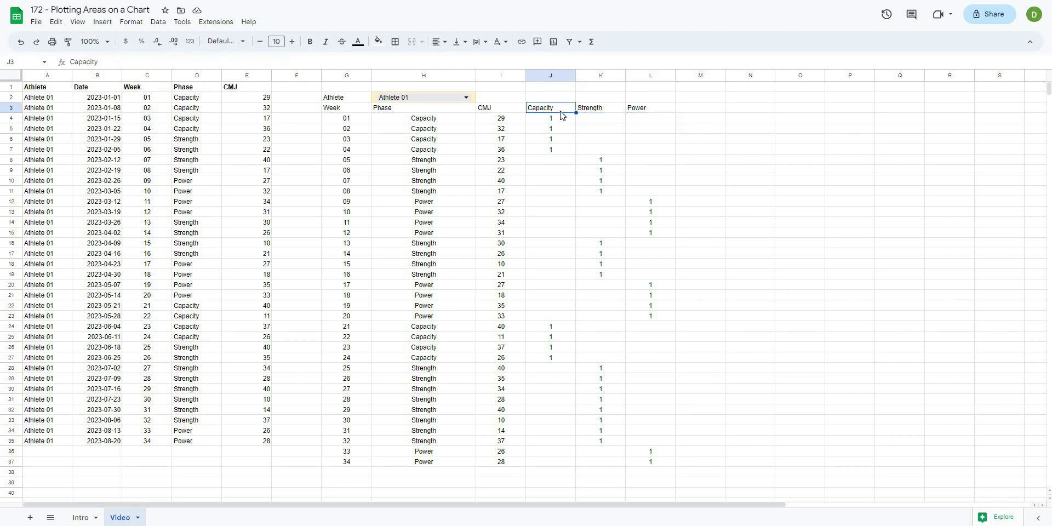
pyautogui.write('power')
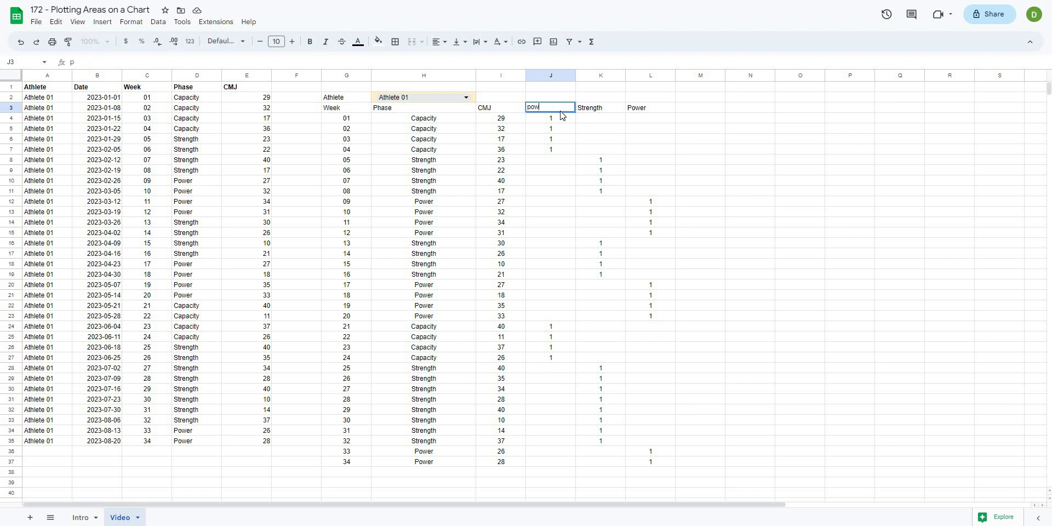
pyautogui.press('Return')
pyautogui.click(544, 108)
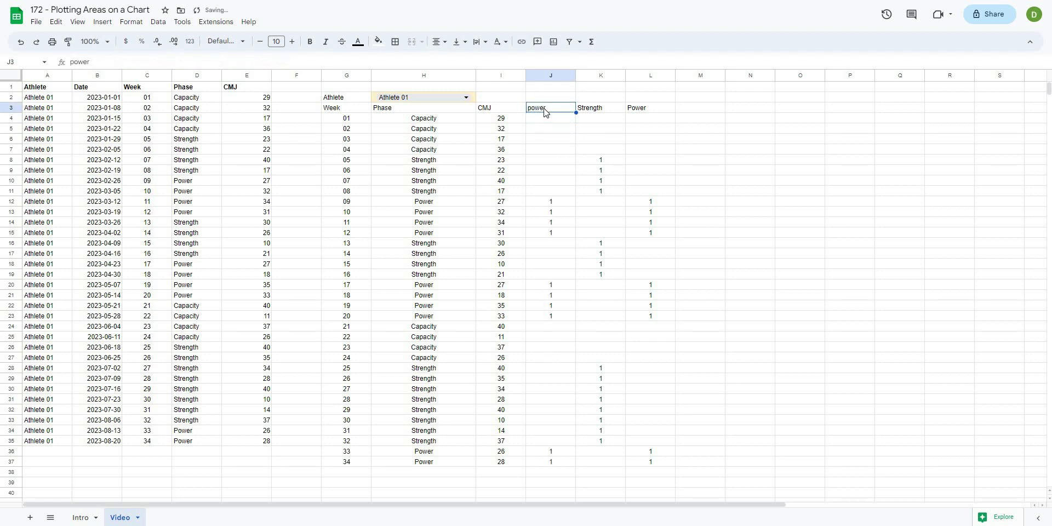
pyautogui.write('Ca')
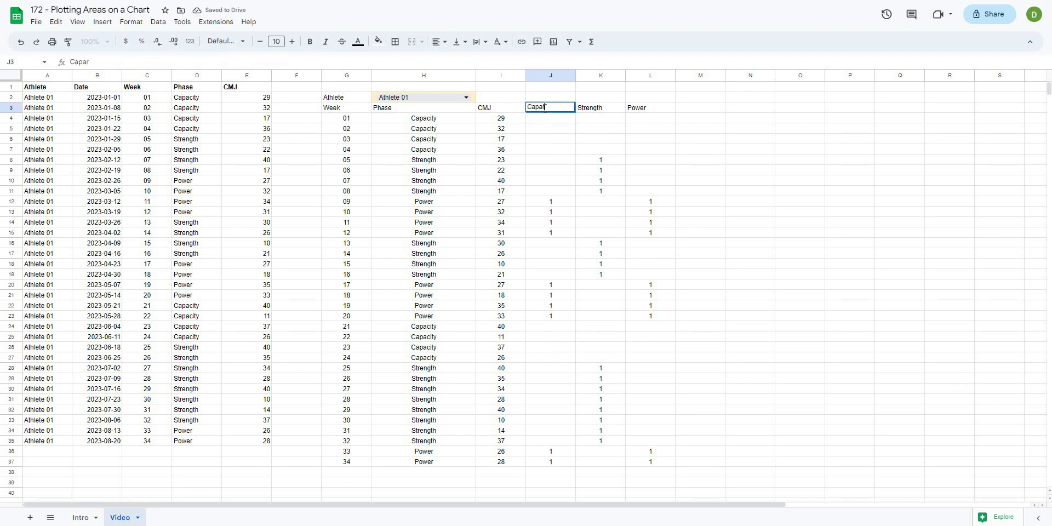
pyautogui.write('pacity')
pyautogui.press('Return')
pyautogui.click(737, 154)
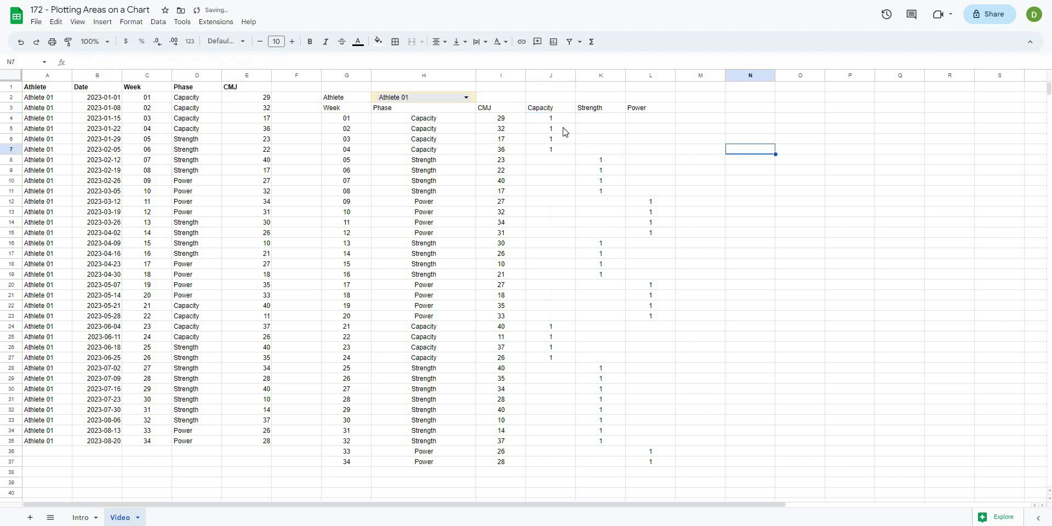
pyautogui.moveTo(558, 109); pyautogui.dragTo(635, 109)
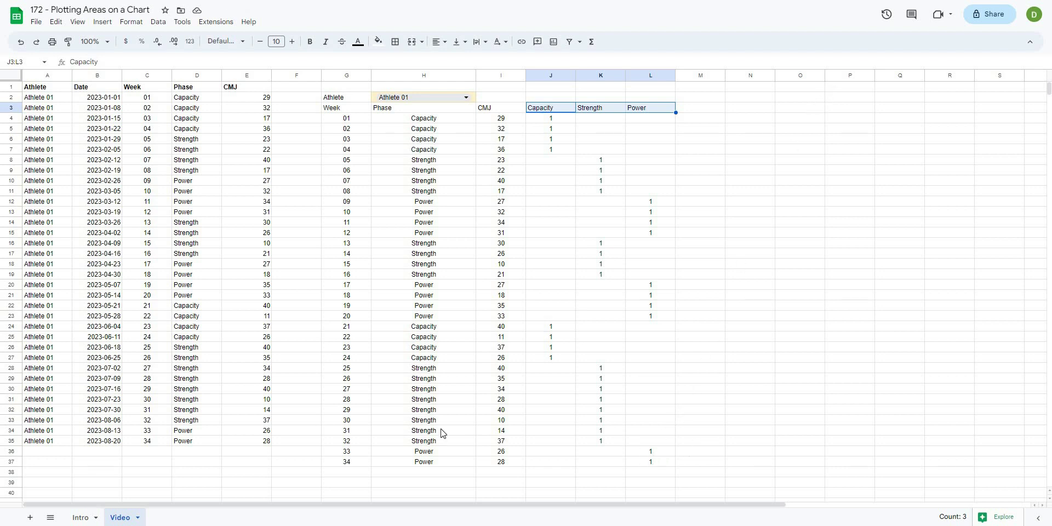
pyautogui.click(700, 430)
pyautogui.press('pageup')
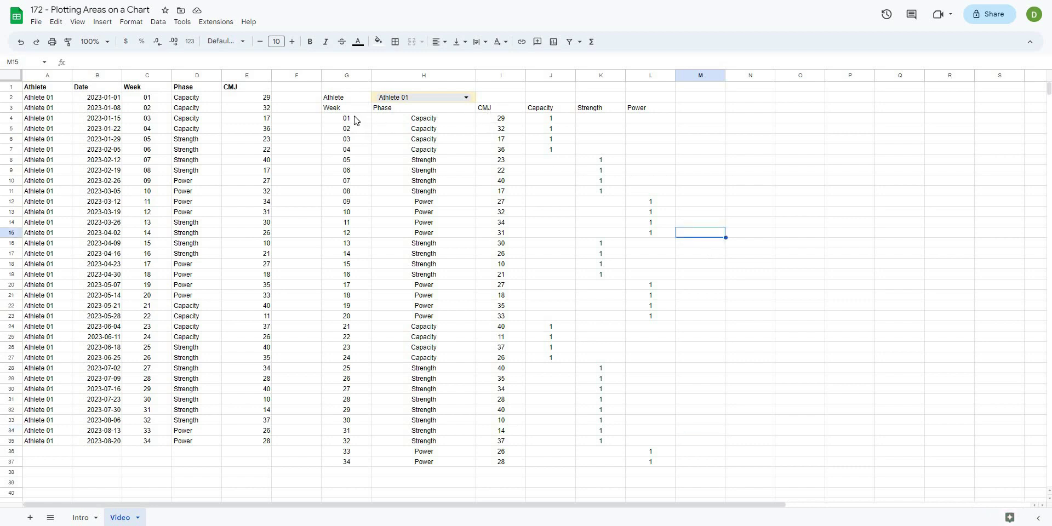
# Step: Insert a chart from the Week, CMJ, Capacity, Strength and Power columns, rows 3 to 37, excluding Phase, and enlarge it
pyautogui.moveTo(350, 113); pyautogui.dragTo(366, 462)
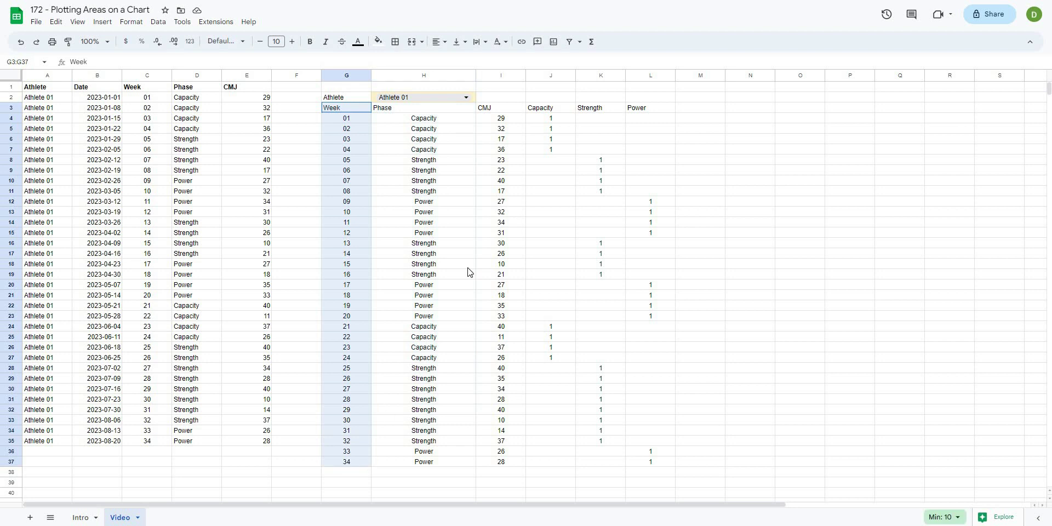
pyautogui.keyDown('ctrl'); pyautogui.click(514, 465); pyautogui.keyUp('ctrl')
pyautogui.hotkey('ctrl', 'shift', 'Up')
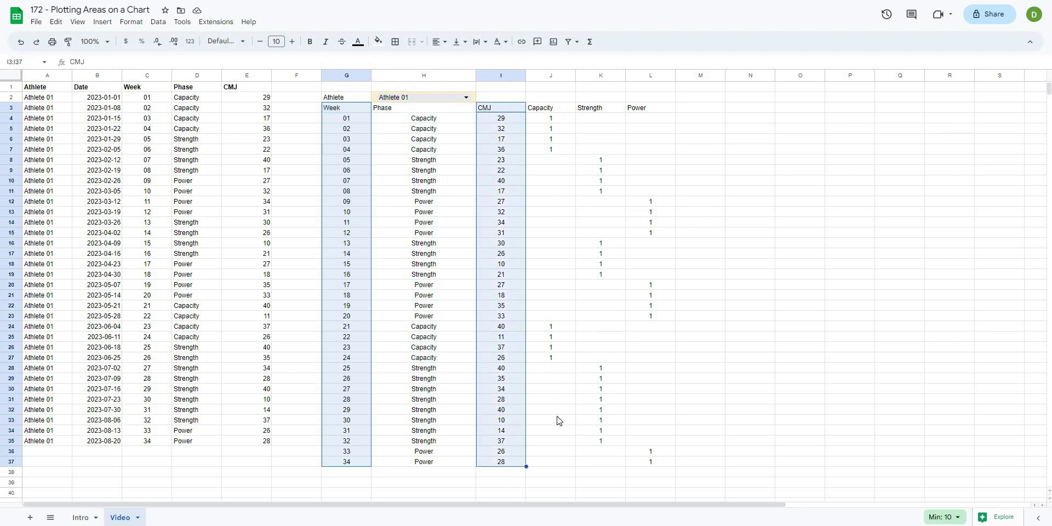
pyautogui.moveTo(551, 108); pyautogui.dragTo(560, 464)
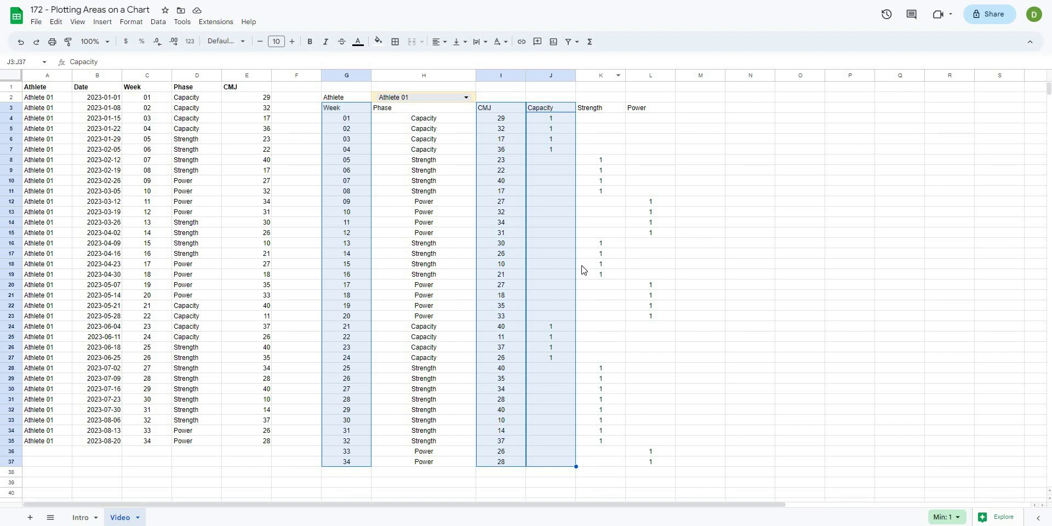
pyautogui.moveTo(600, 108); pyautogui.dragTo(598, 464)
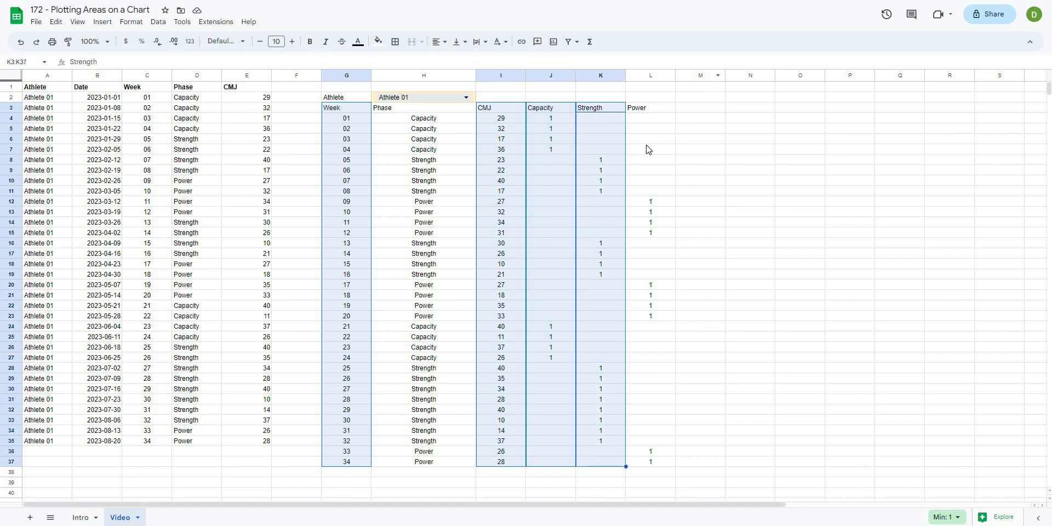
pyautogui.moveTo(637, 107); pyautogui.dragTo(646, 464)
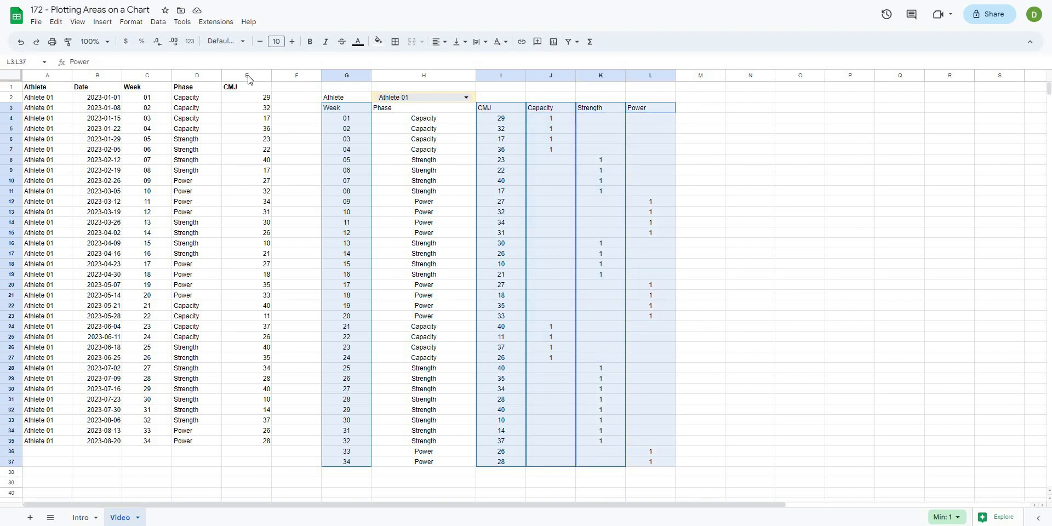
pyautogui.click(105, 23)
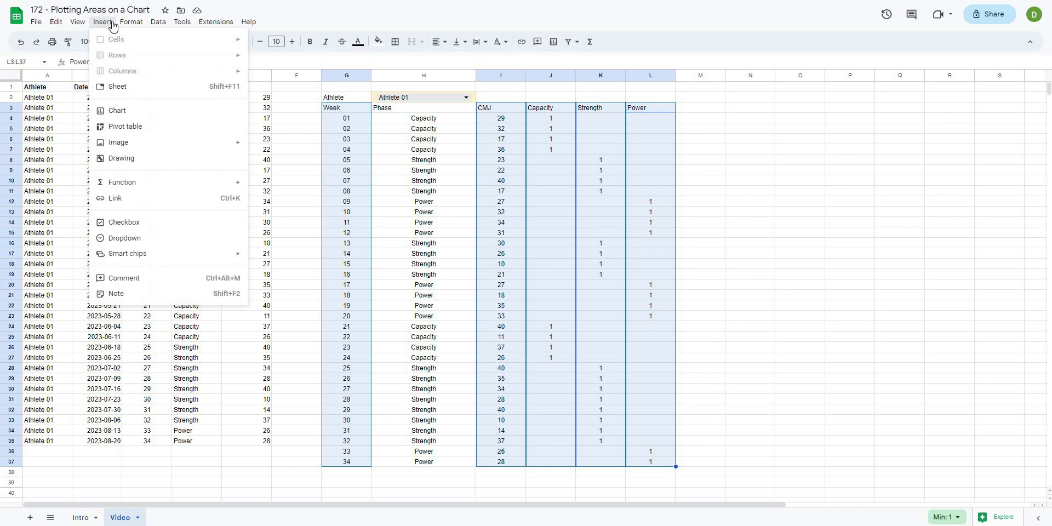
pyautogui.click(132, 111)
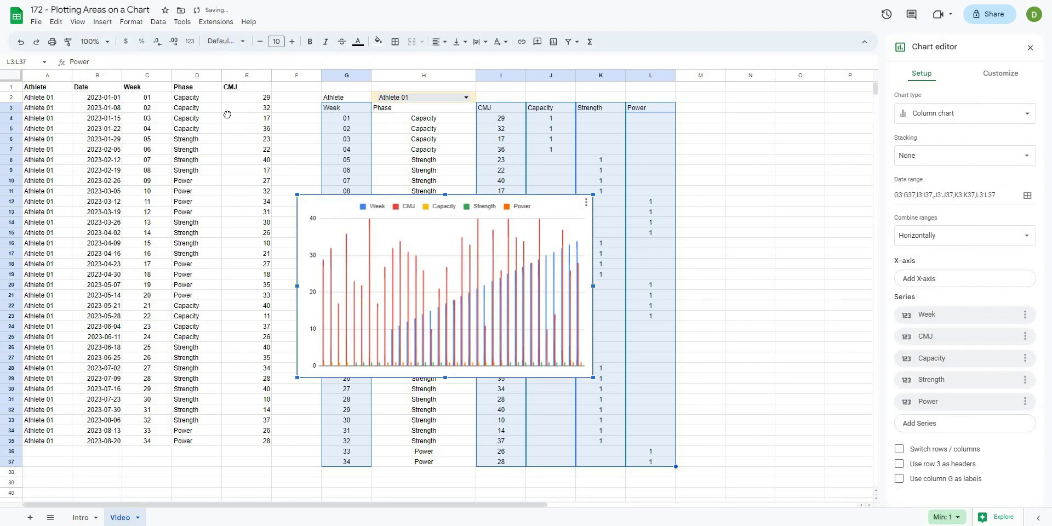
pyautogui.moveTo(483, 285); pyautogui.dragTo(752, 451)
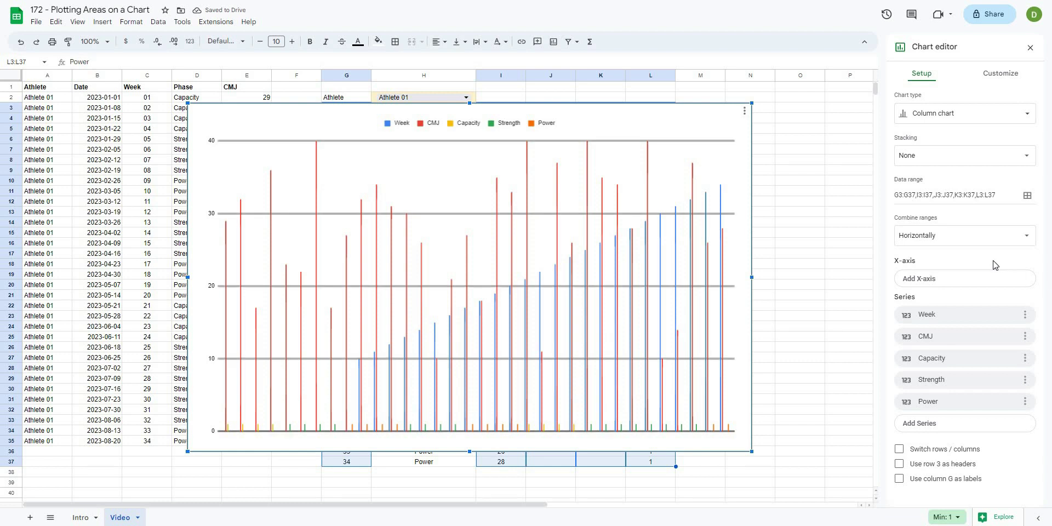
# Step: Set Week as the chart's x-axis and remove Week from the plotted series
pyautogui.click(953, 279)
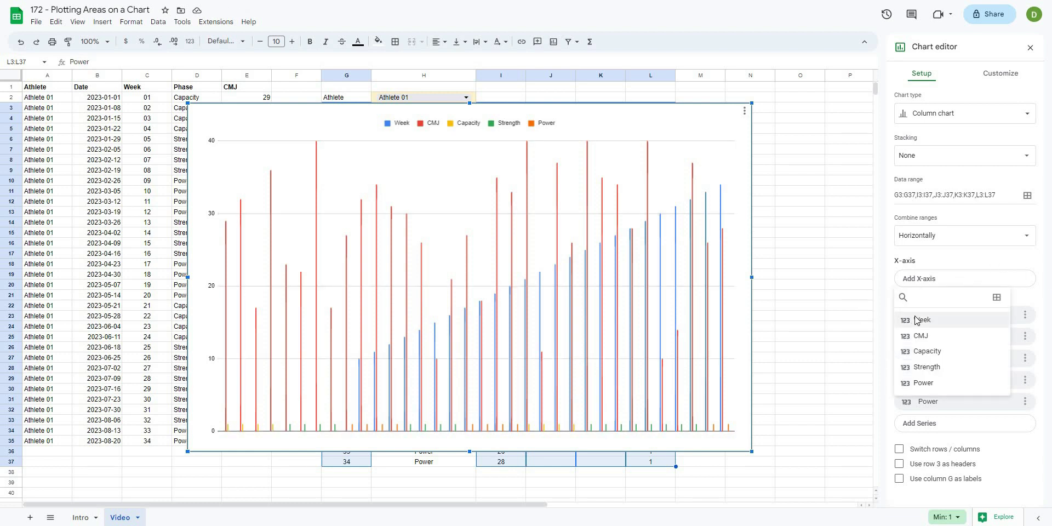
pyautogui.click(915, 320)
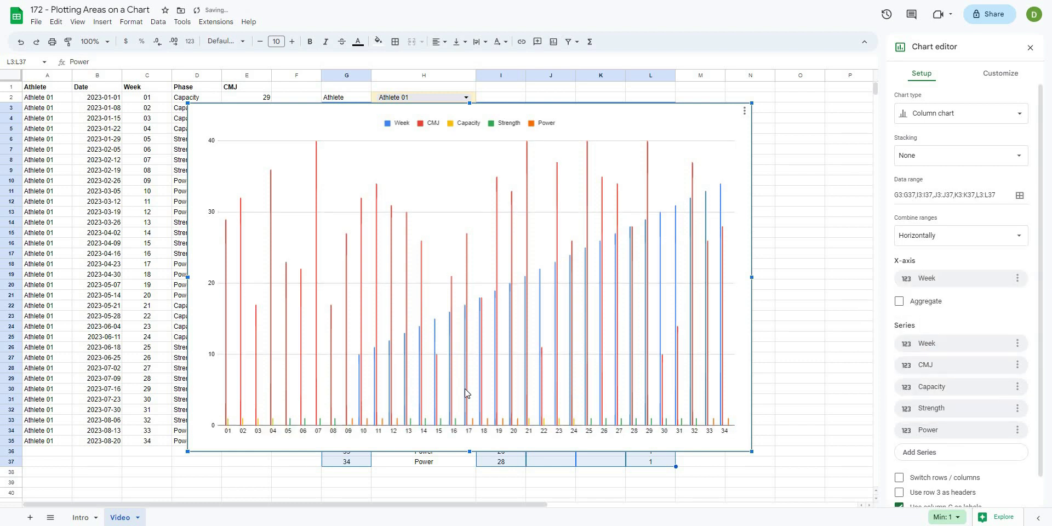
pyautogui.click(1017, 344)
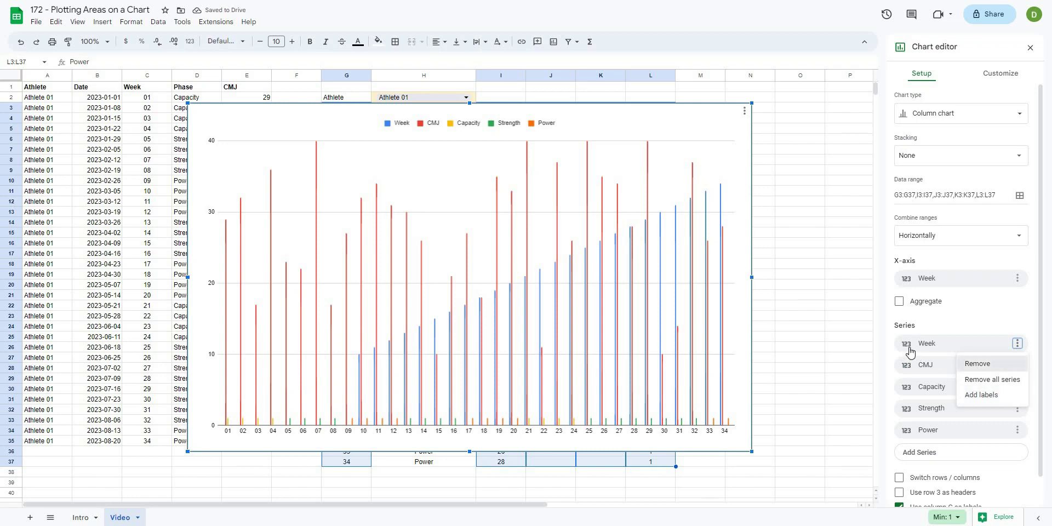
pyautogui.click(975, 364)
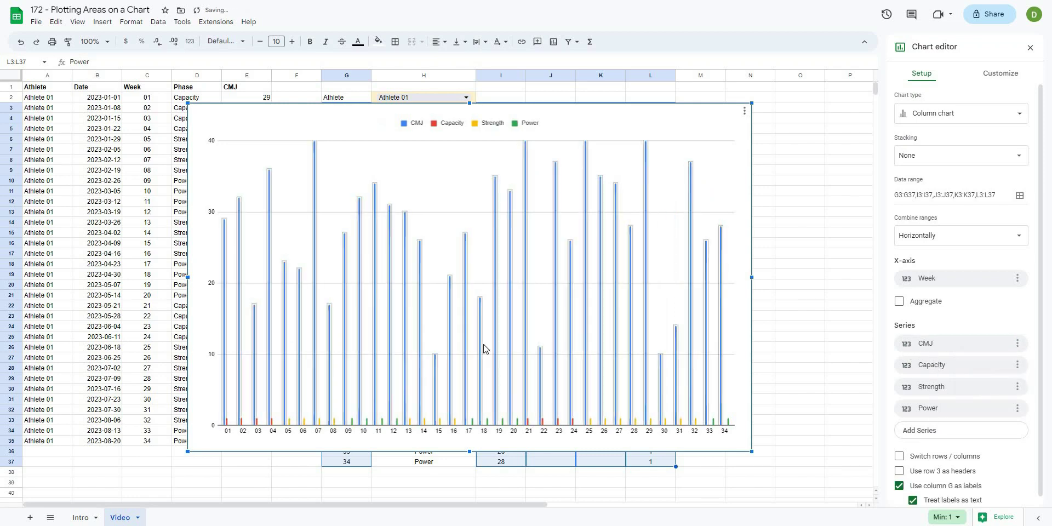
# Step: Convert the column chart to a combo chart and set the CMJ series type to Line
pyautogui.click(980, 123)
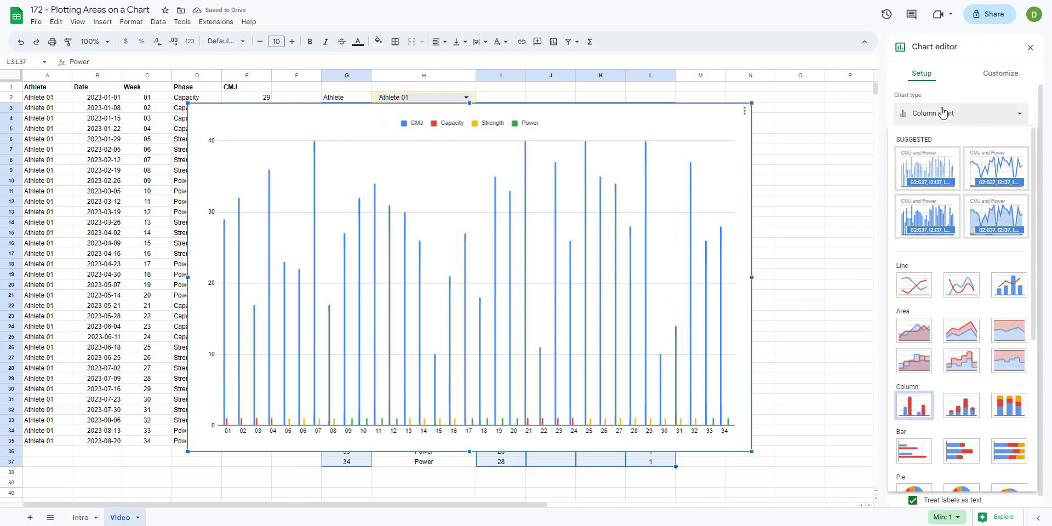
pyautogui.click(1006, 293)
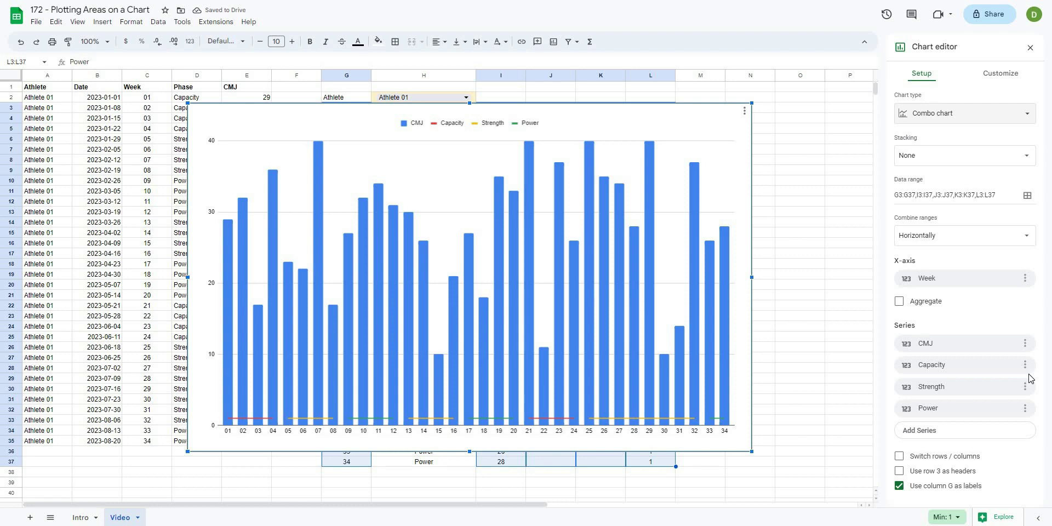
pyautogui.click(993, 76)
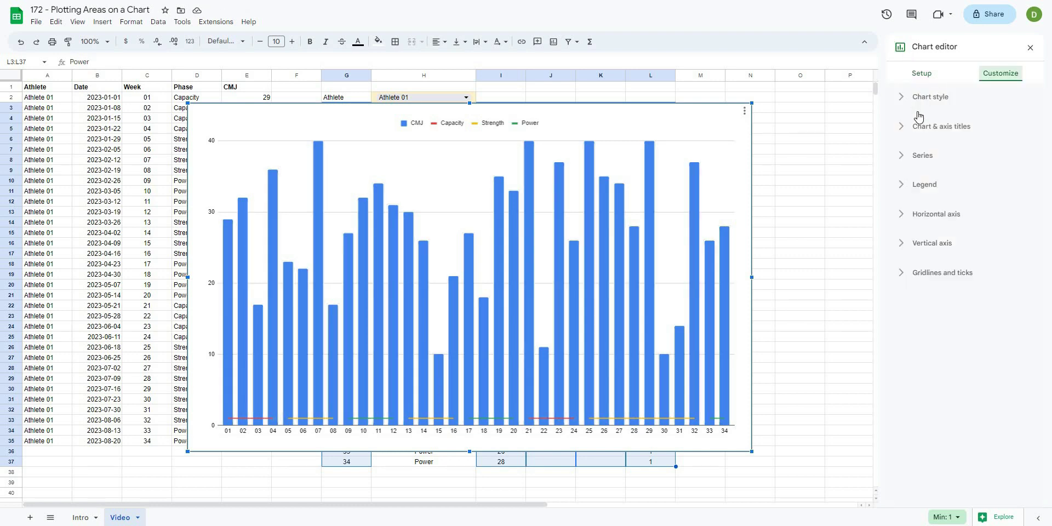
pyautogui.click(903, 157)
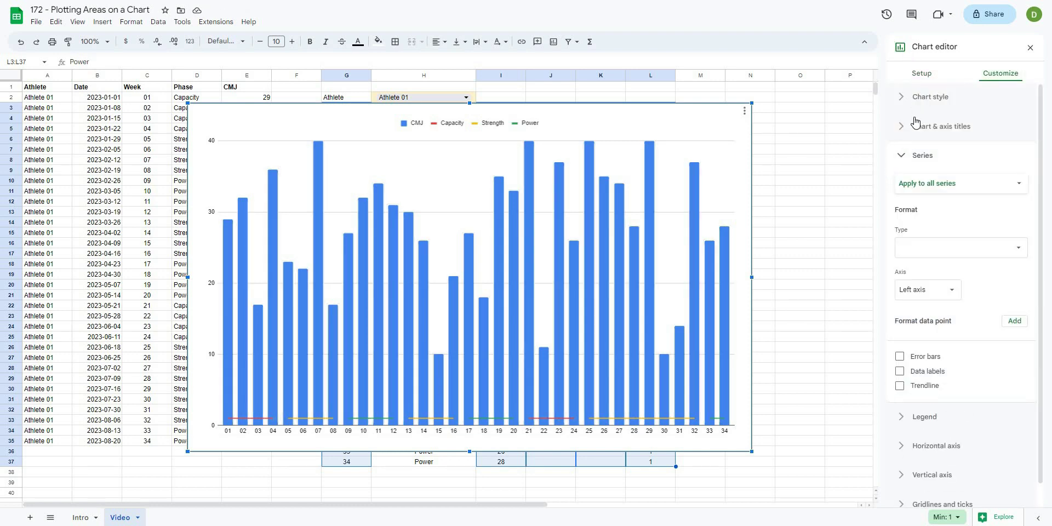
pyautogui.click(913, 189)
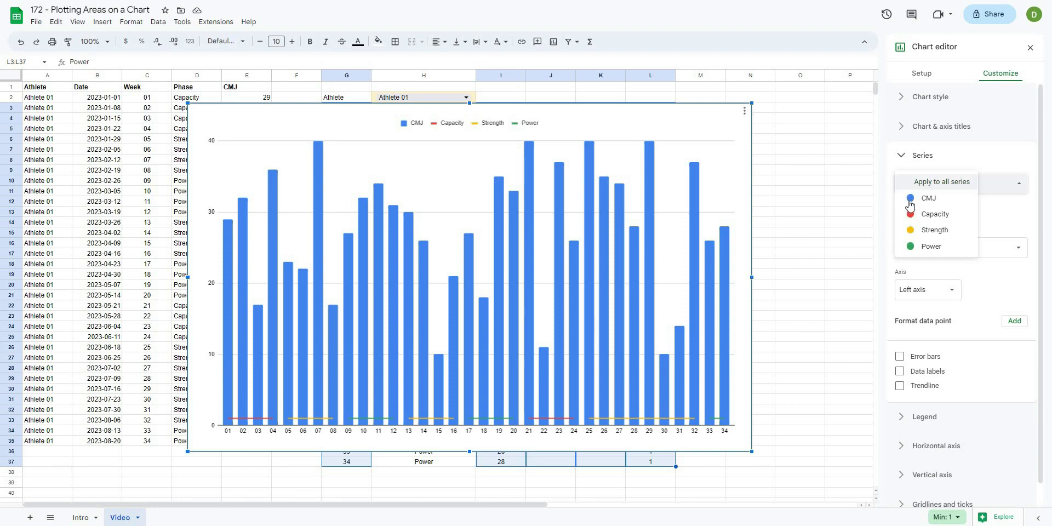
pyautogui.click(916, 196)
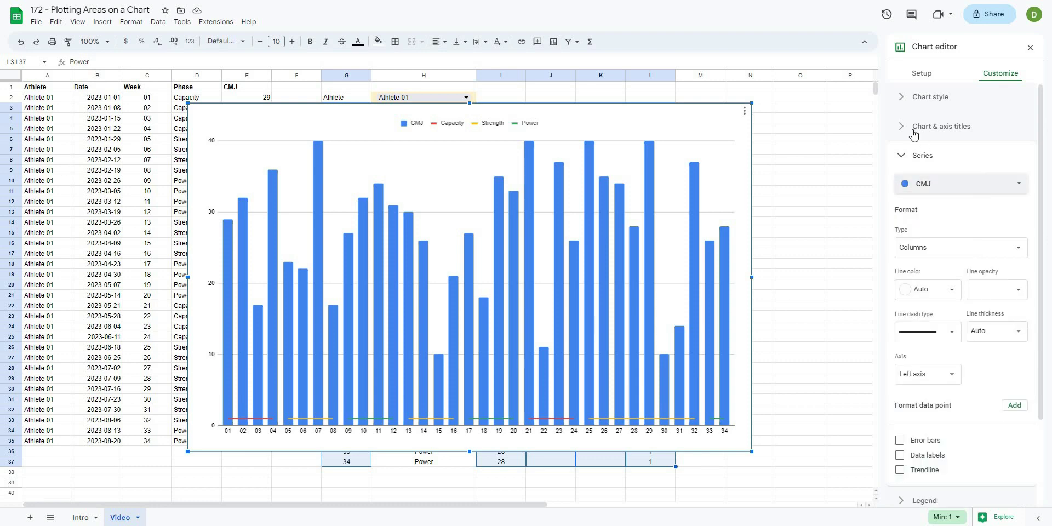
pyautogui.click(913, 250)
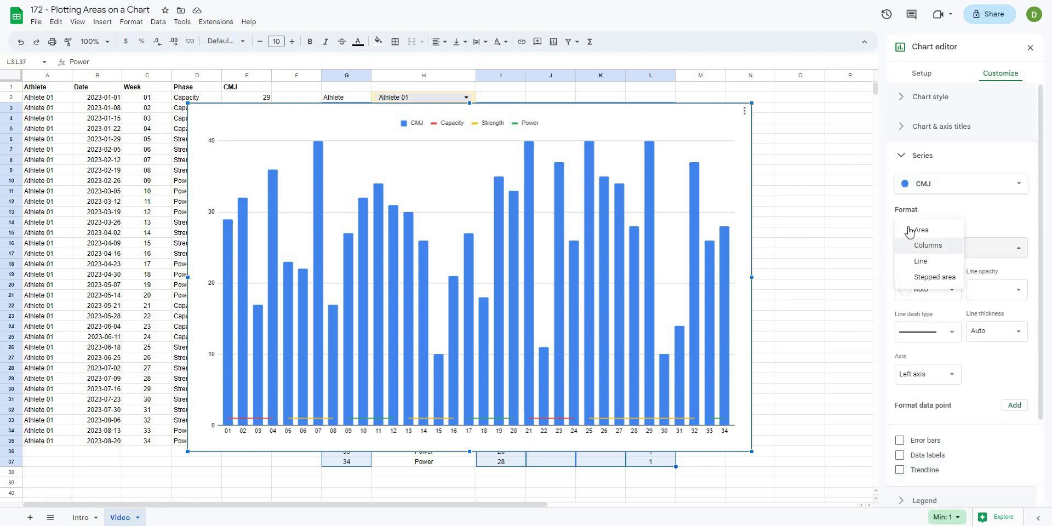
pyautogui.click(912, 265)
# Step: Format the CMJ series with 7px circular points and a dashed dark grey line
pyautogui.click(929, 377)
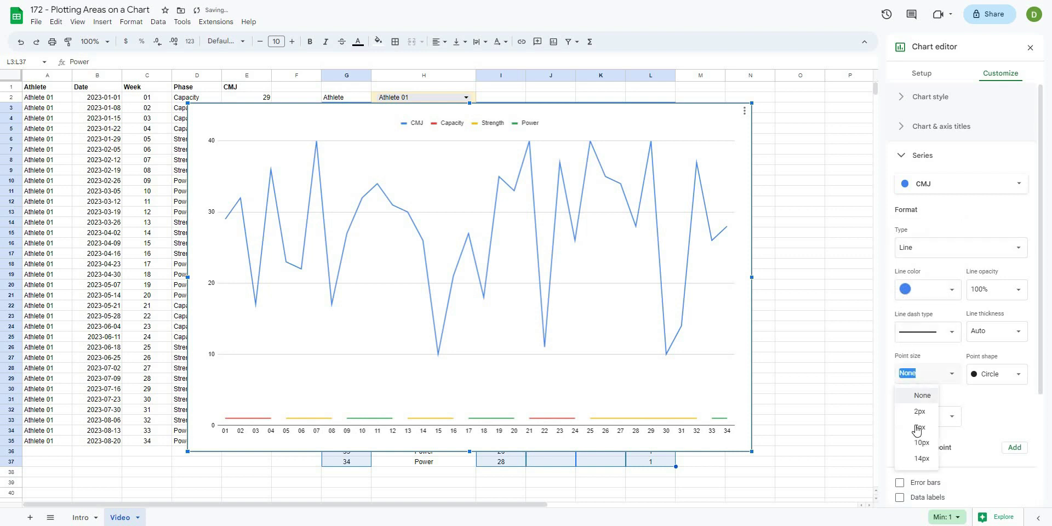
pyautogui.click(916, 430)
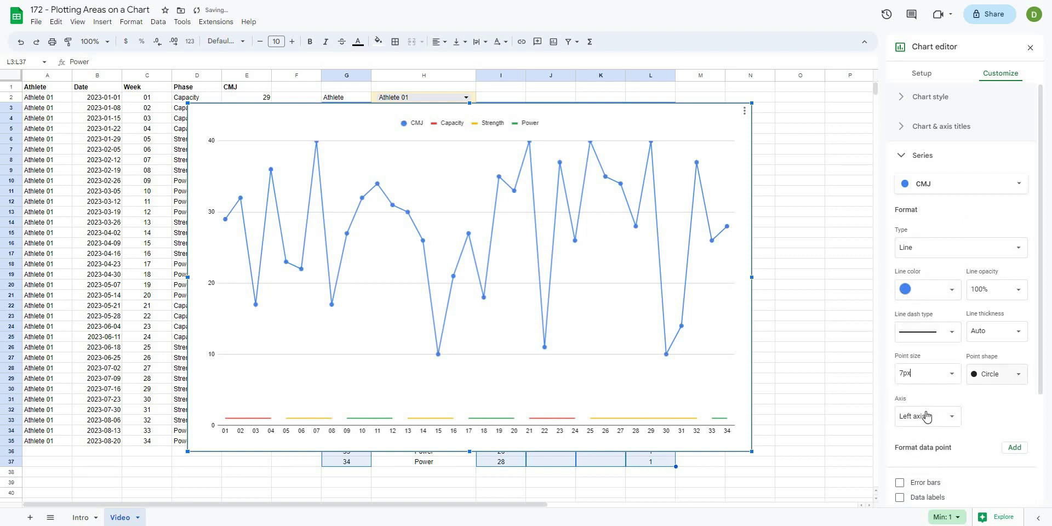
pyautogui.click(919, 417)
pyautogui.click(924, 414)
pyautogui.click(934, 335)
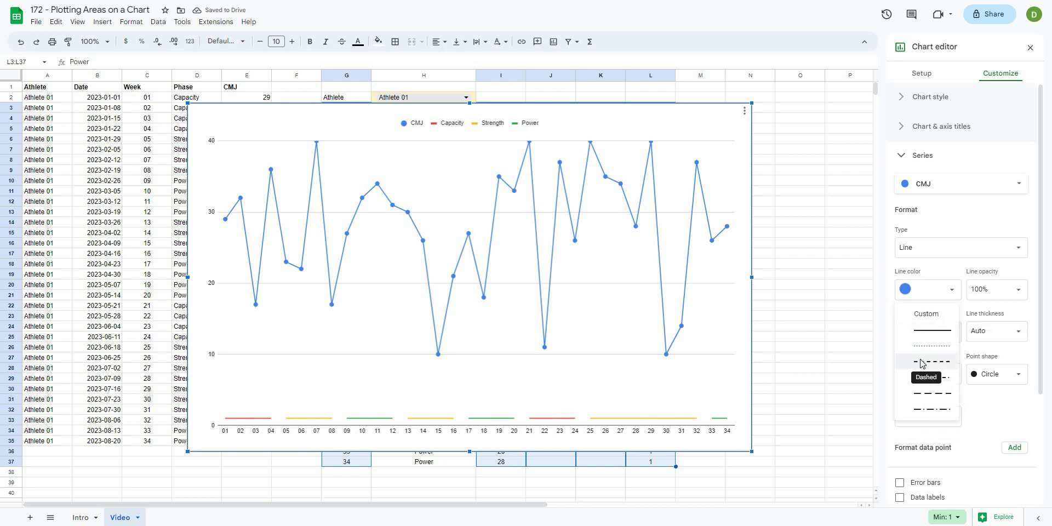
pyautogui.click(921, 362)
pyautogui.click(934, 298)
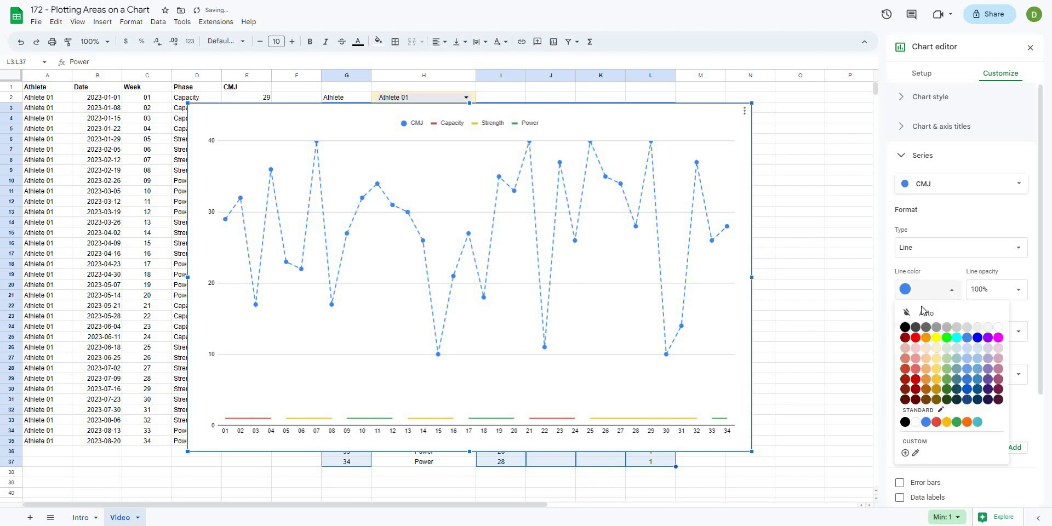
pyautogui.click(935, 327)
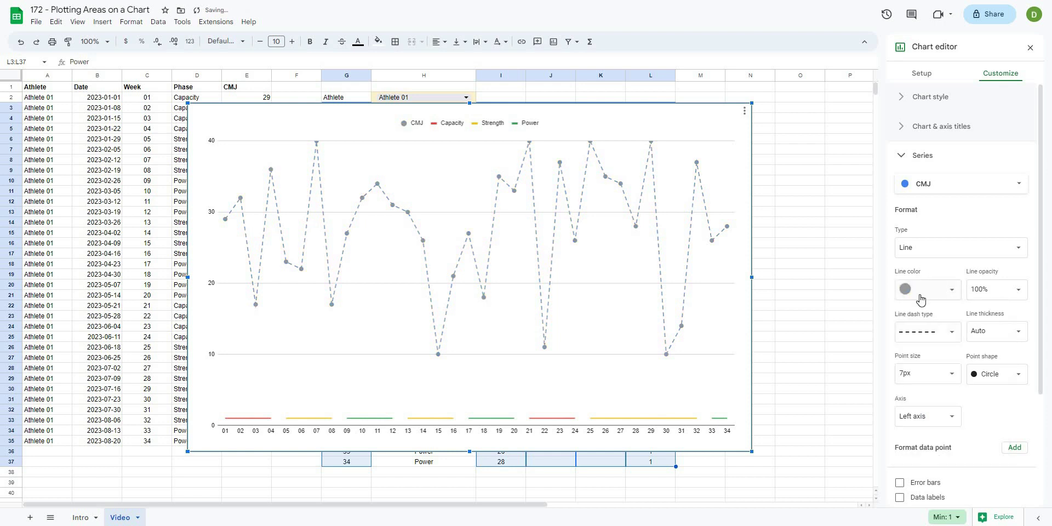
pyautogui.click(925, 290)
pyautogui.click(900, 276)
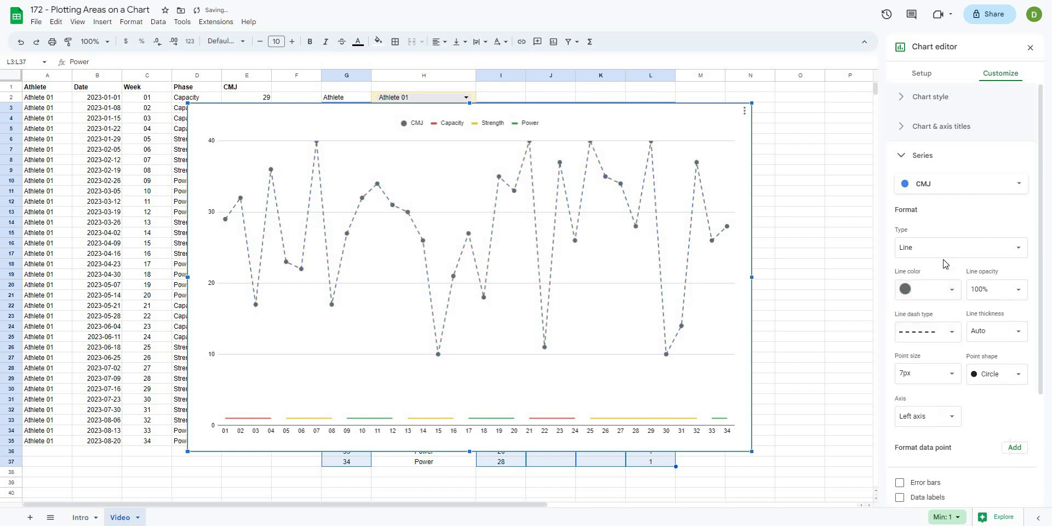
# Step: Colour the Capacity series blue and change its series type to Stepped area
pyautogui.click(918, 189)
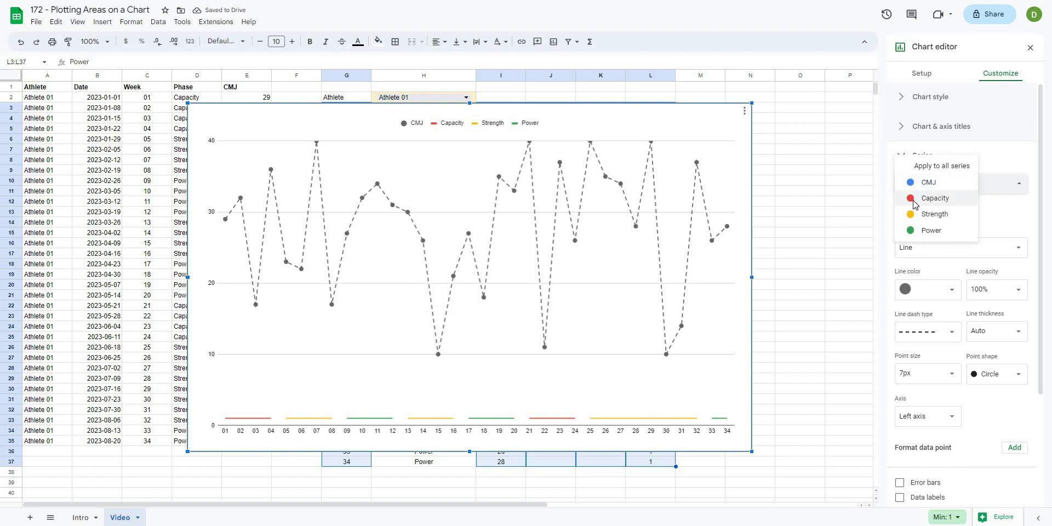
pyautogui.click(913, 201)
pyautogui.click(908, 289)
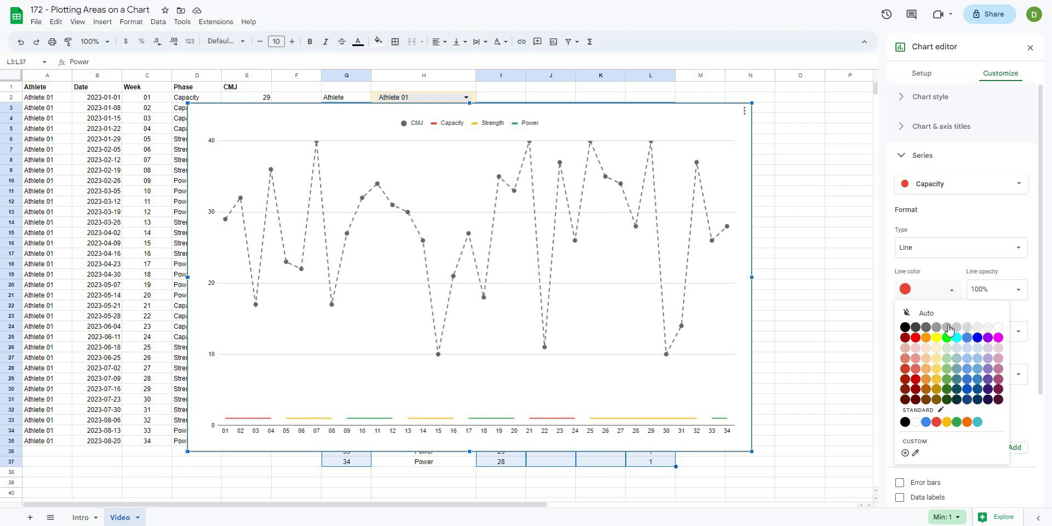
pyautogui.click(966, 337)
pyautogui.click(926, 251)
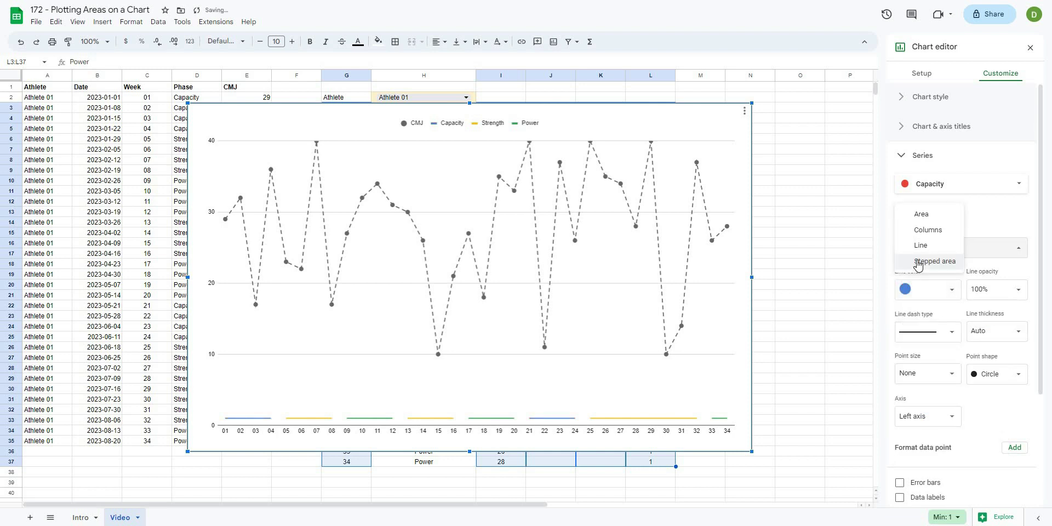
pyautogui.click(918, 263)
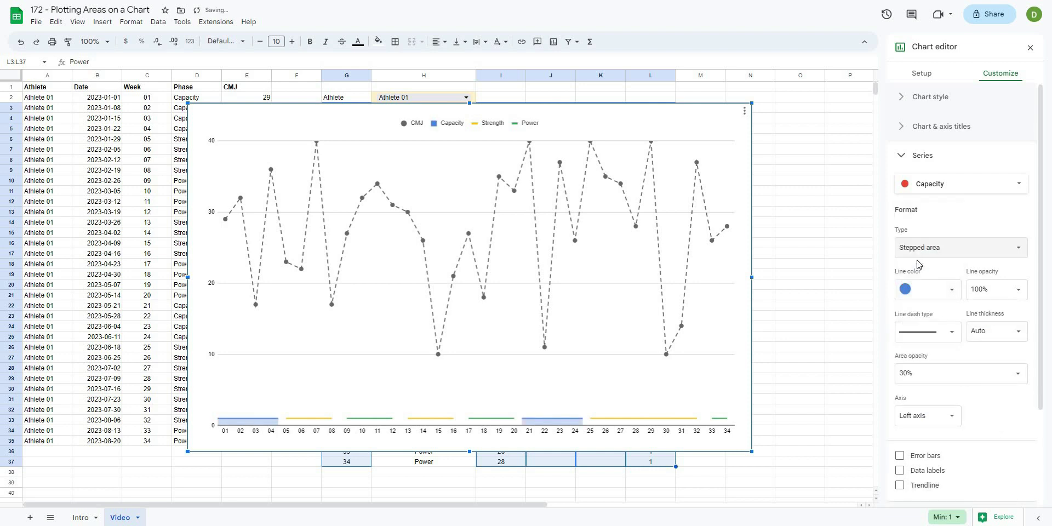
# Step: Set the Capacity series to 0% line opacity and 10% area opacity, and plot it on the right axis
pyautogui.click(1018, 290)
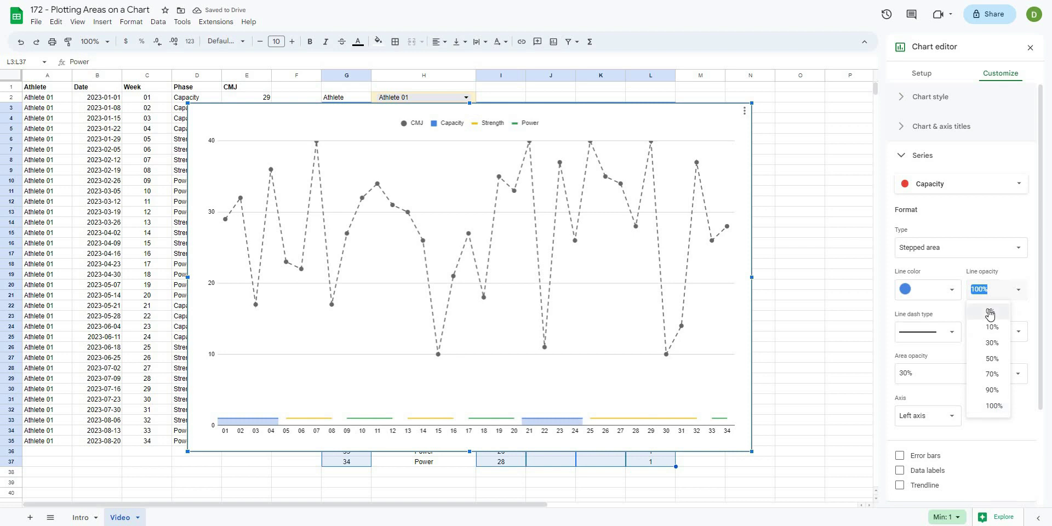
pyautogui.click(990, 312)
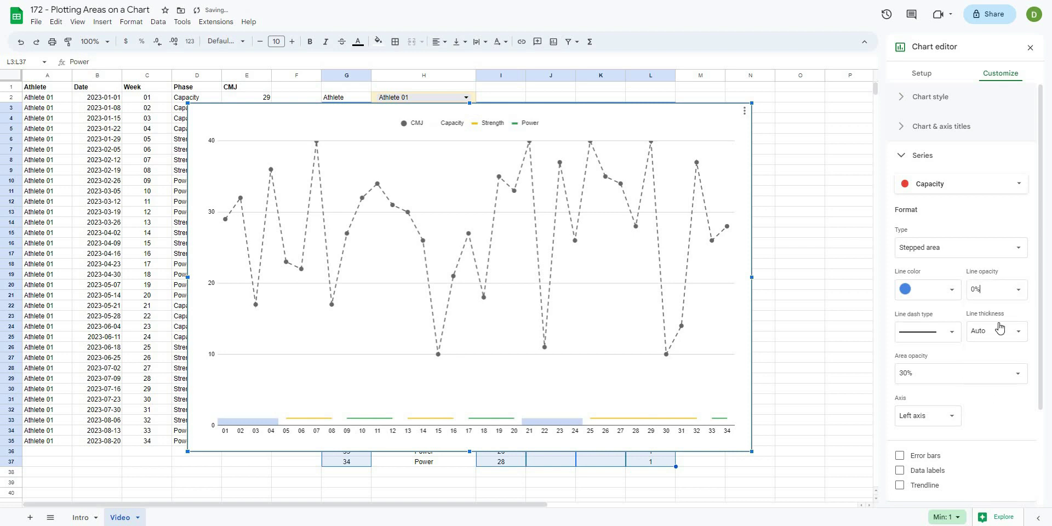
pyautogui.click(958, 373)
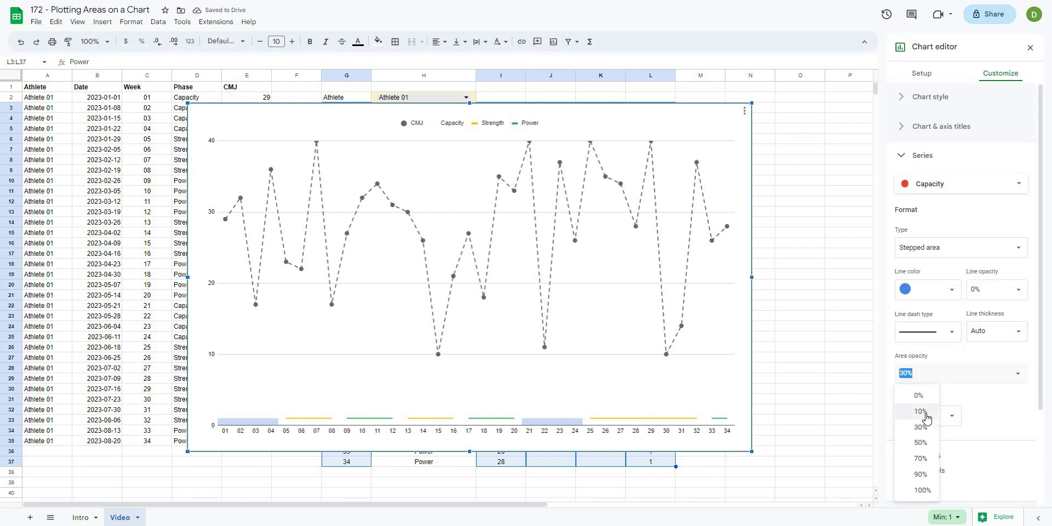
pyautogui.click(925, 416)
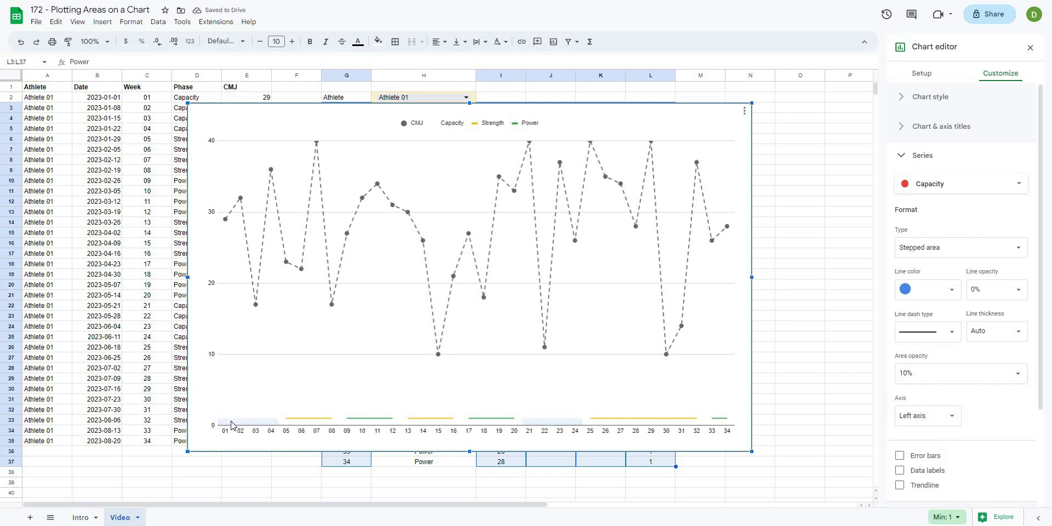
pyautogui.click(912, 423)
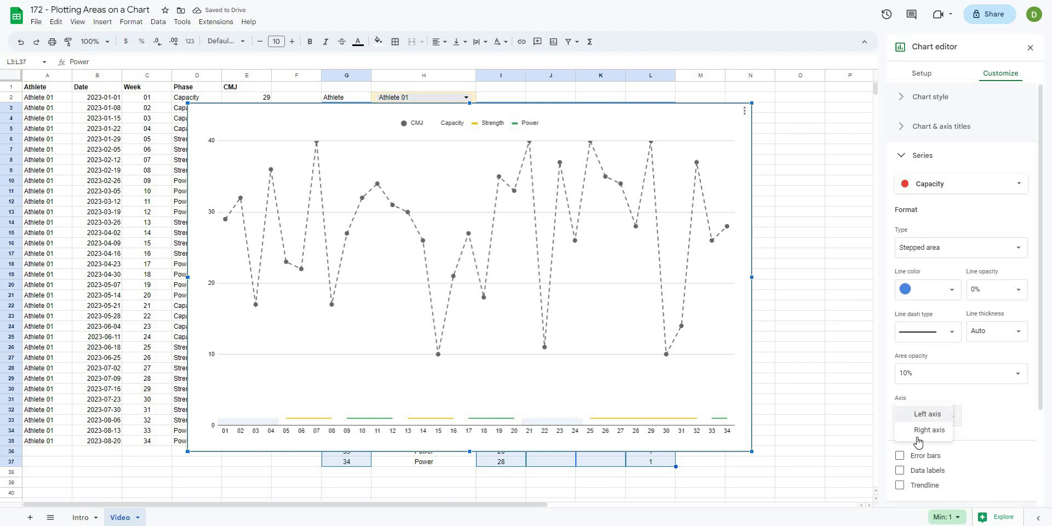
pyautogui.click(928, 430)
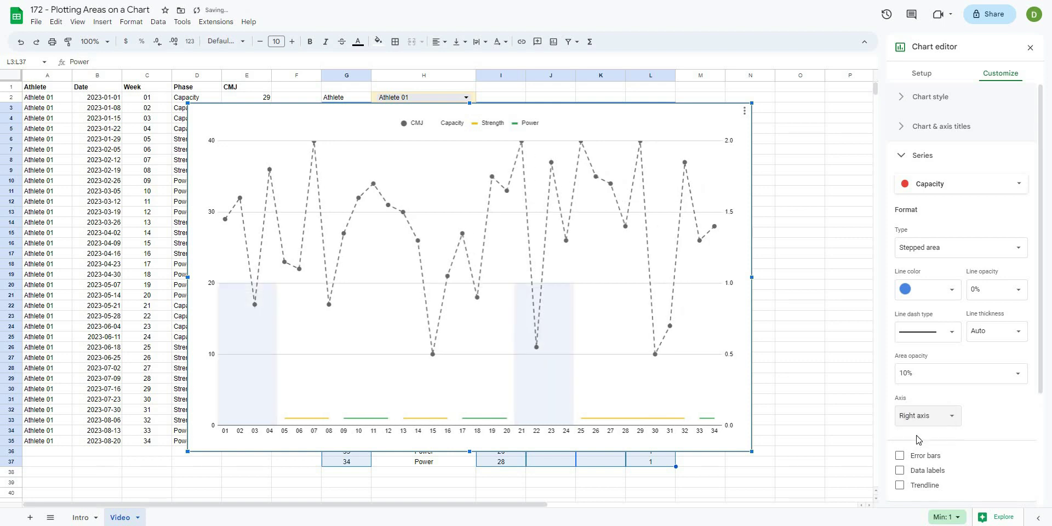
# Step: Format the Strength series as a red Stepped area with 0% line opacity
pyautogui.click(940, 185)
pyautogui.click(930, 197)
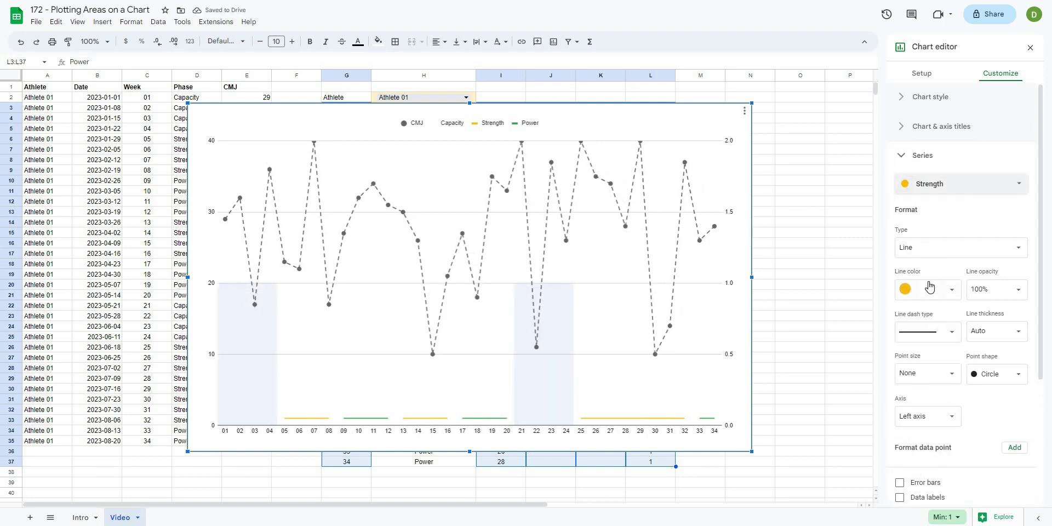
pyautogui.click(929, 286)
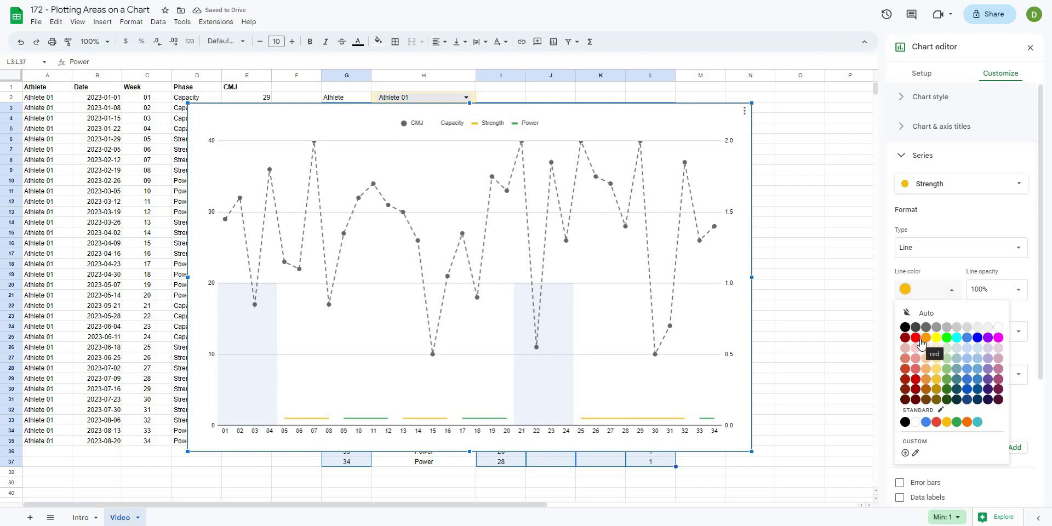
pyautogui.click(916, 337)
pyautogui.click(993, 290)
pyautogui.click(991, 311)
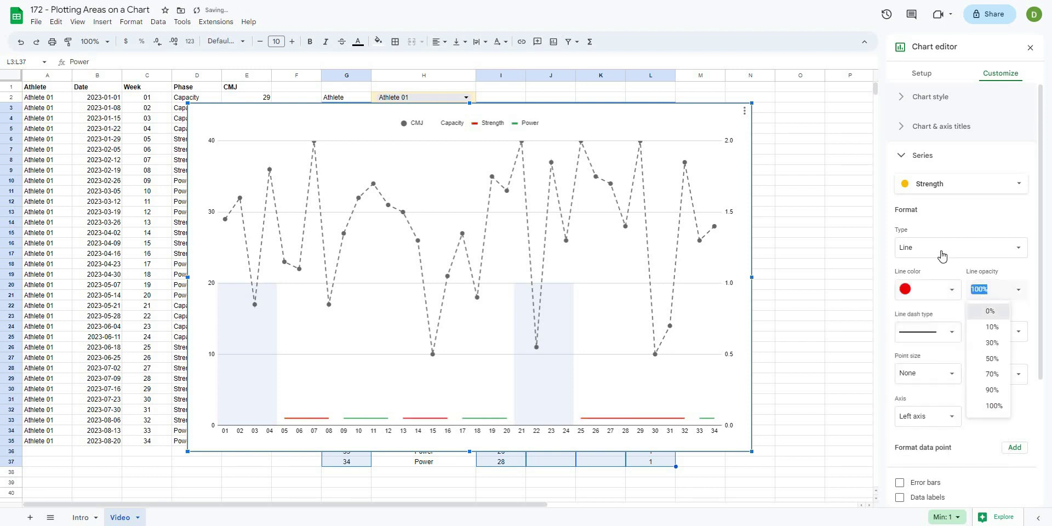
pyautogui.click(939, 249)
pyautogui.click(938, 260)
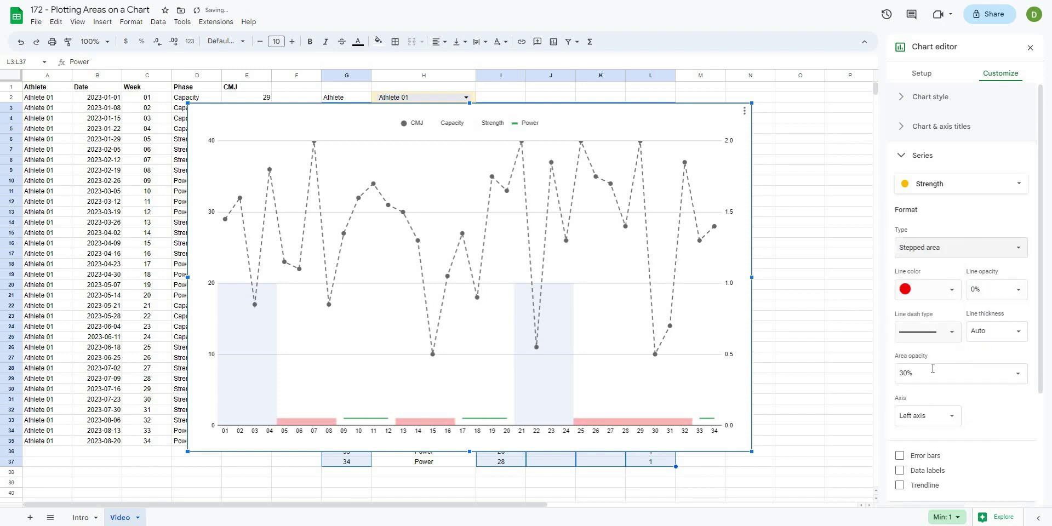
# Step: Set the Strength series' area opacity to 10% and plot it on the right axis
pyautogui.click(934, 372)
pyautogui.click(926, 415)
pyautogui.click(926, 416)
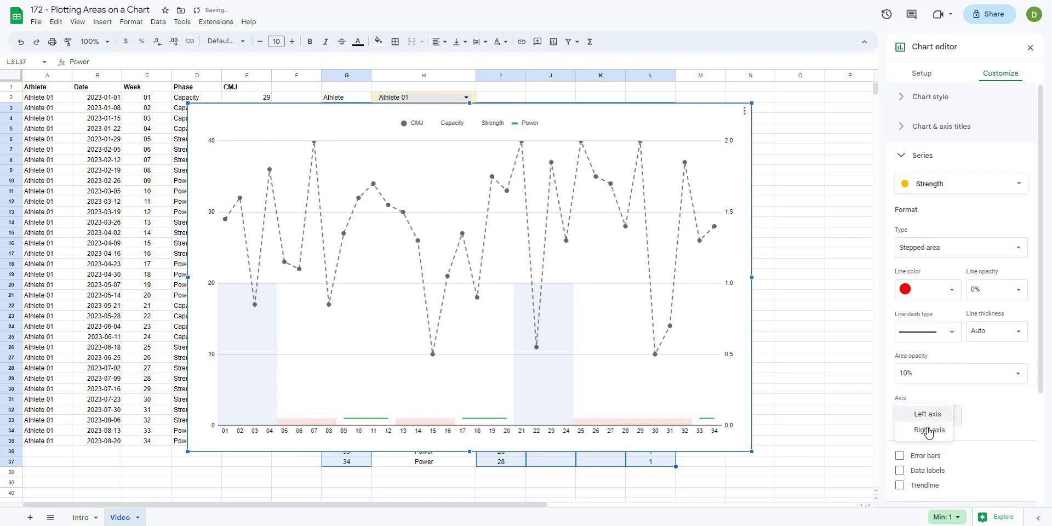
pyautogui.click(927, 430)
pyautogui.click(933, 247)
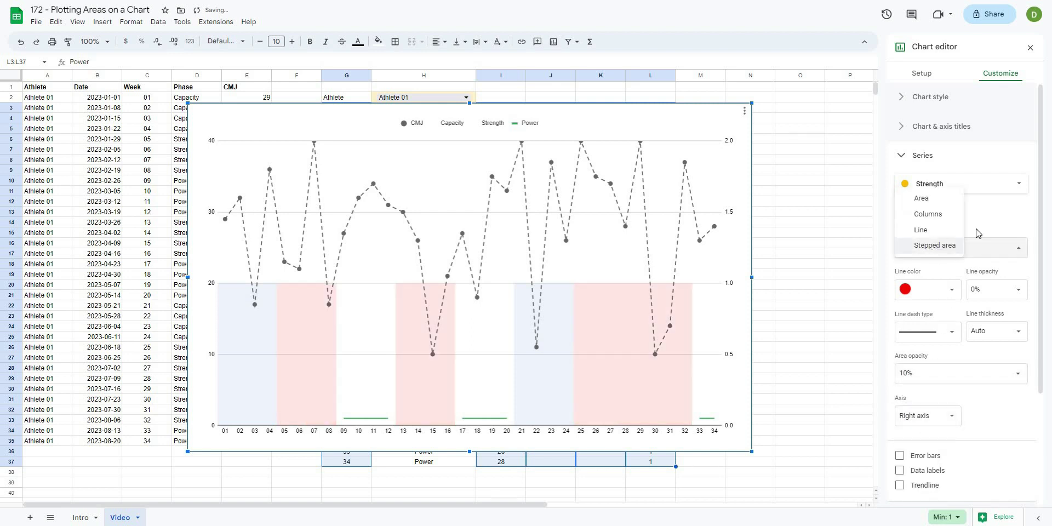
pyautogui.click(972, 195)
# Step: Format the Power series as a Stepped area with 0% line opacity, keeping its green colour
pyautogui.click(931, 184)
pyautogui.click(929, 199)
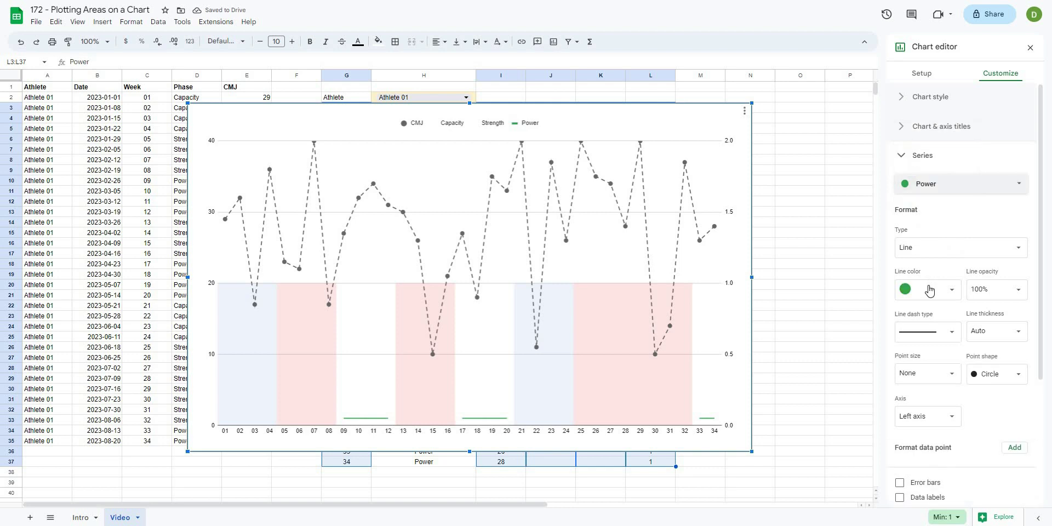
pyautogui.click(926, 289)
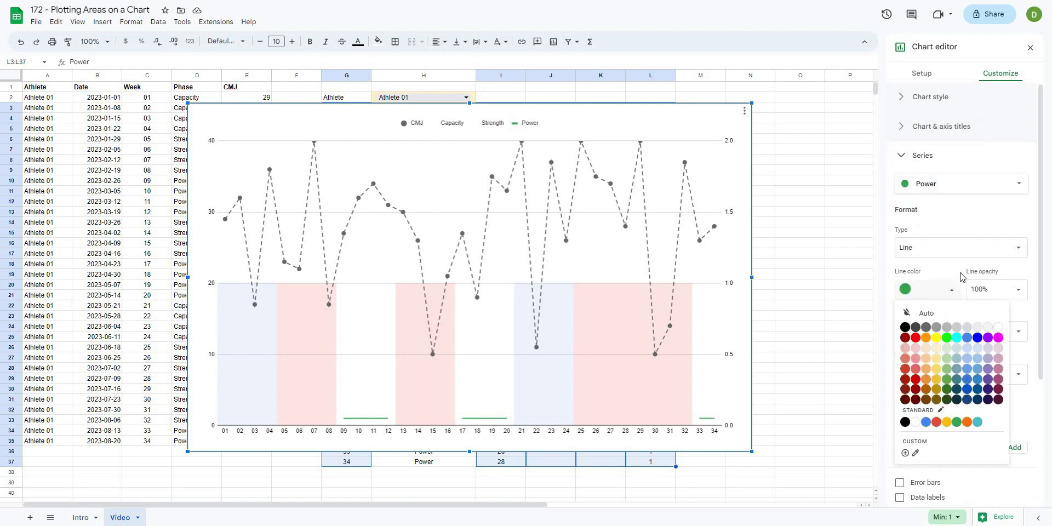
pyautogui.click(985, 291)
pyautogui.click(992, 293)
pyautogui.click(991, 312)
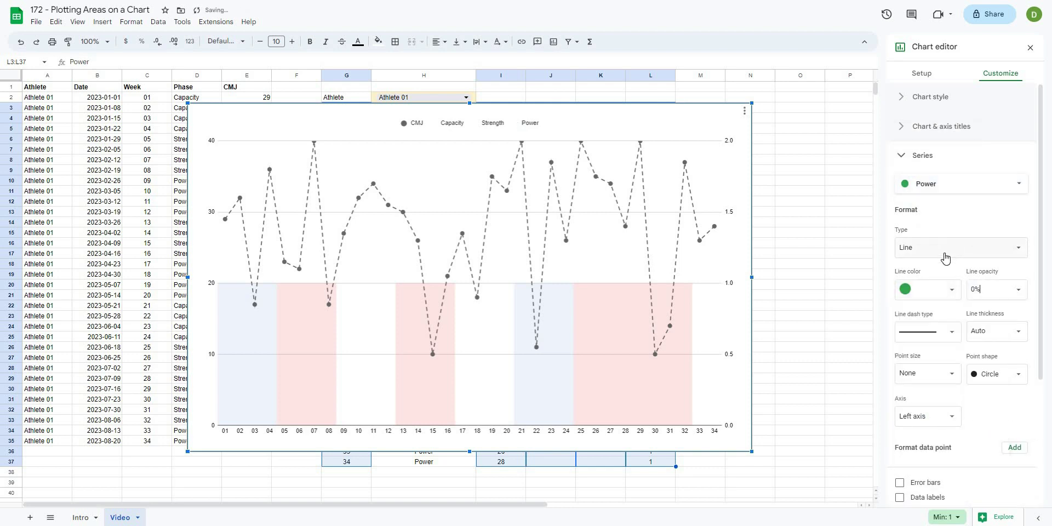
pyautogui.click(943, 251)
pyautogui.click(935, 262)
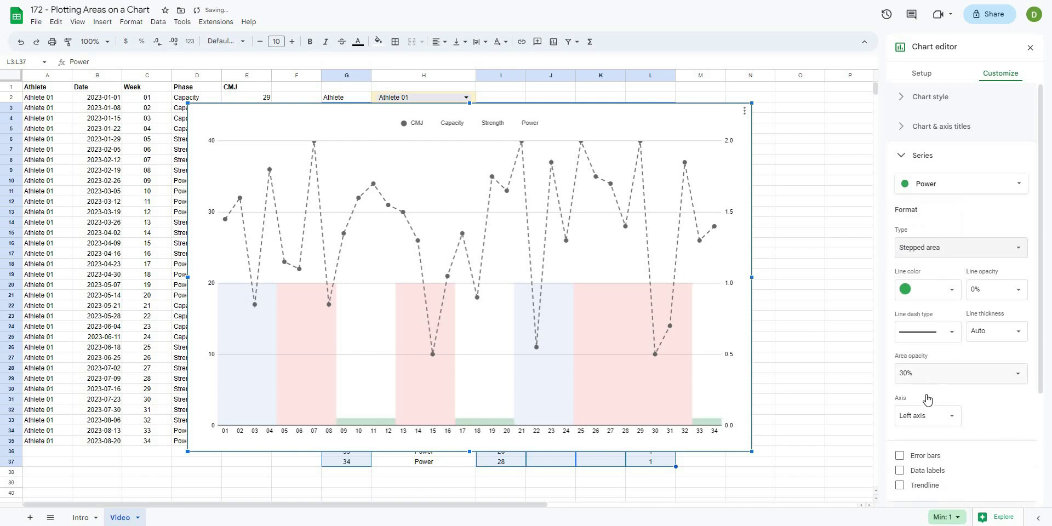
# Step: Set the Power series' area opacity to 10% and plot it on the right axis
pyautogui.click(925, 376)
pyautogui.click(925, 411)
pyautogui.click(924, 416)
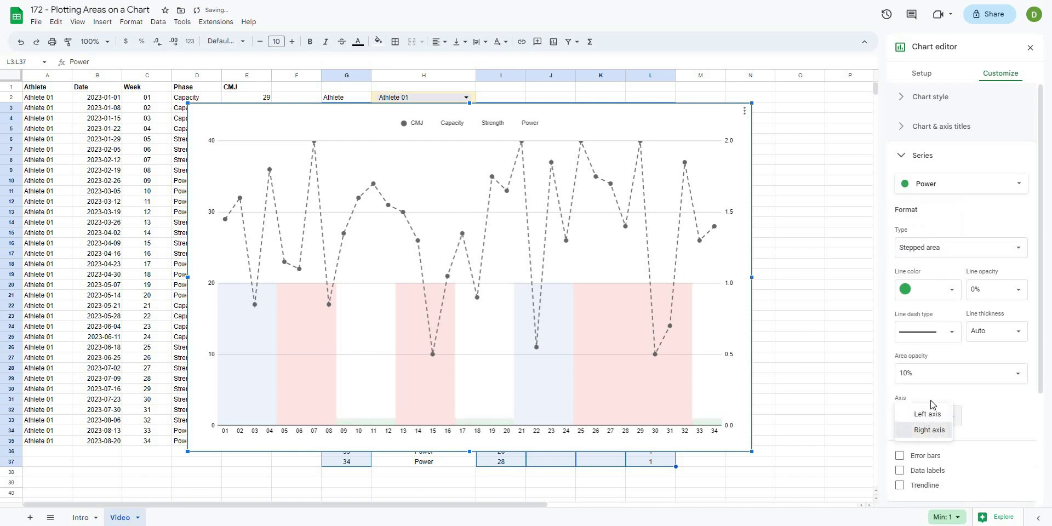
pyautogui.click(927, 429)
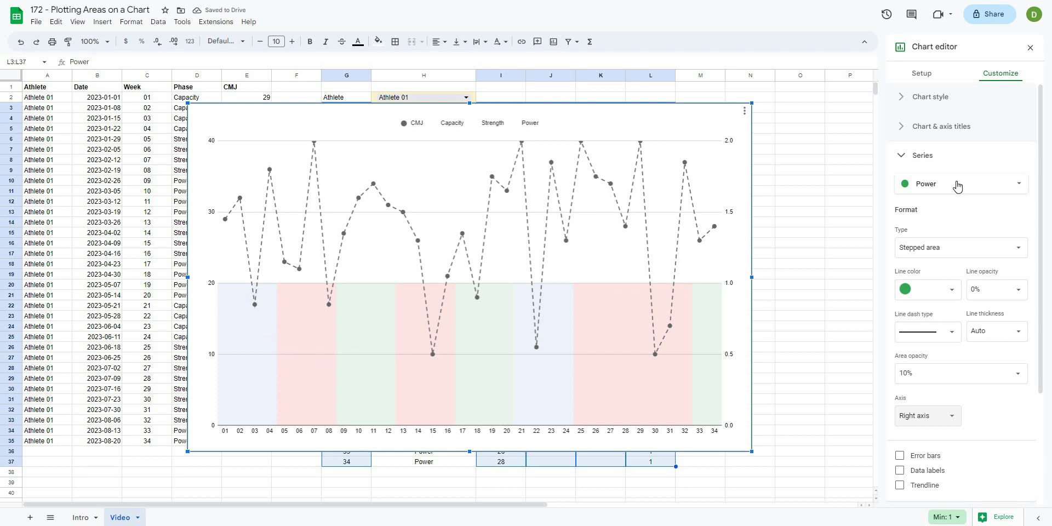
# Step: Set the right vertical axis range to minimum 0 and maximum 1, and show its axis line
pyautogui.click(963, 155)
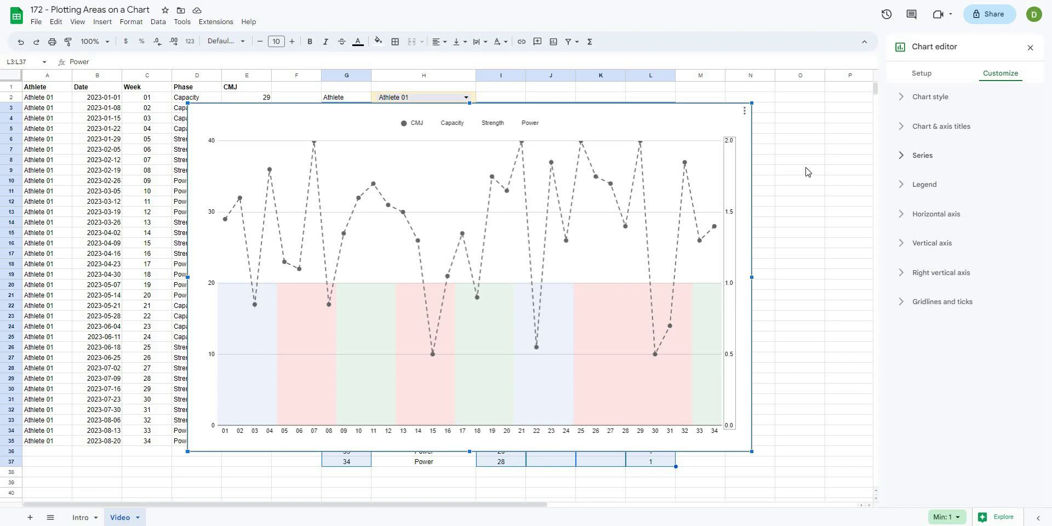
pyautogui.click(931, 273)
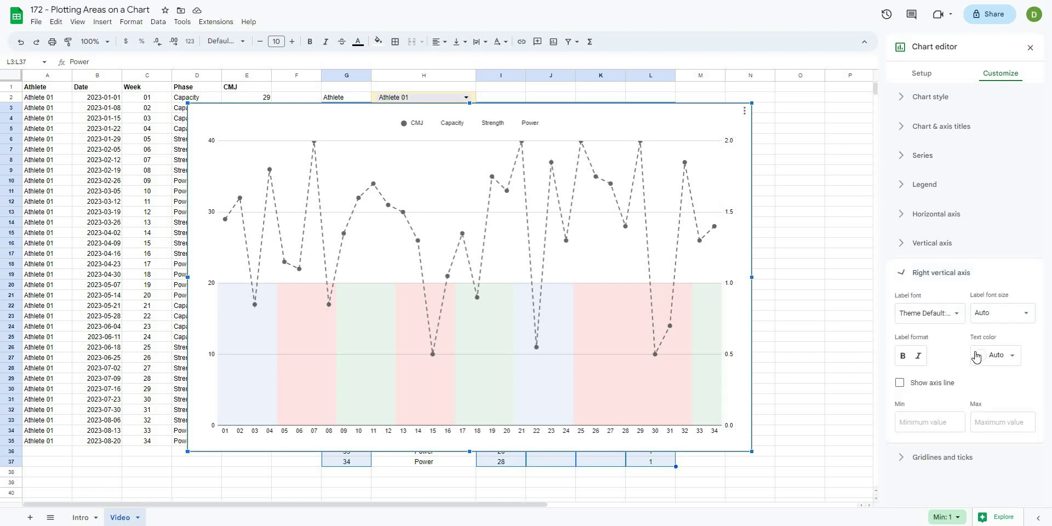
pyautogui.click(997, 422)
pyautogui.write('1')
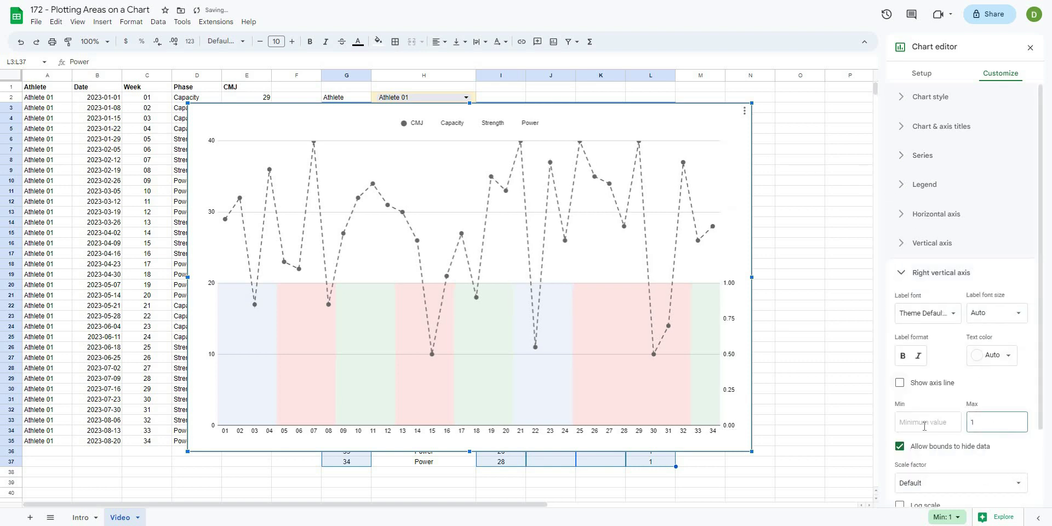
pyautogui.click(924, 421)
pyautogui.write('0')
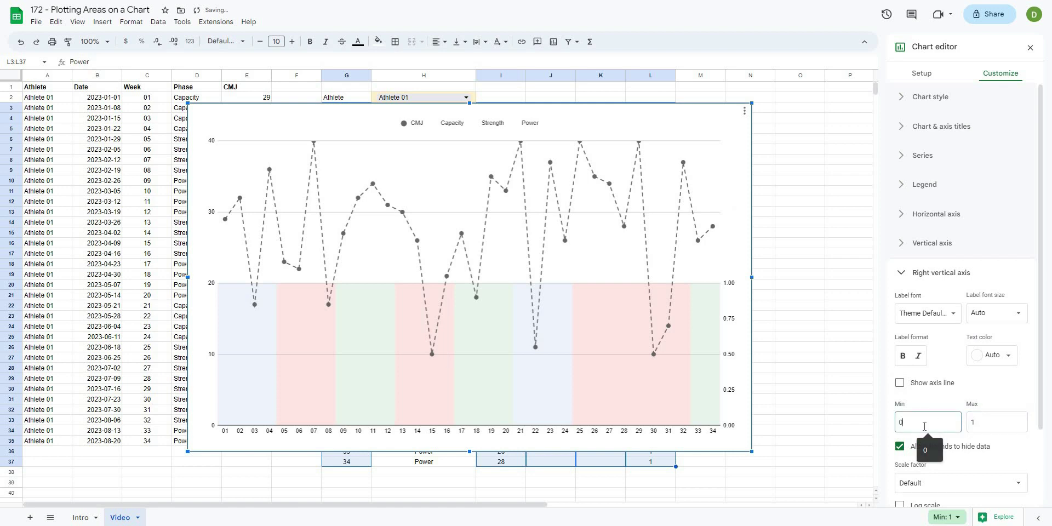
pyautogui.click(900, 383)
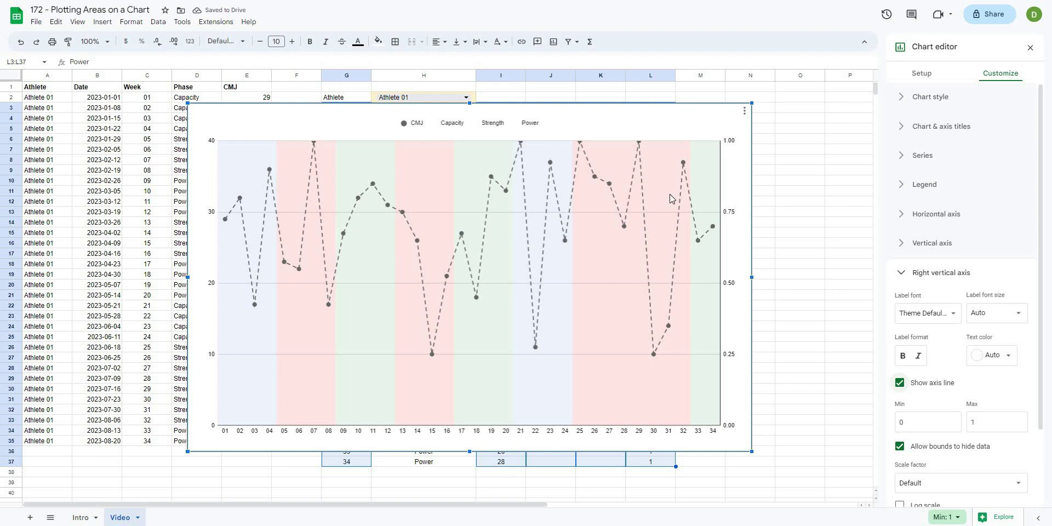
# Step: Try to delete the right vertical axis labels, and set their text colour to white
pyautogui.click(728, 141)
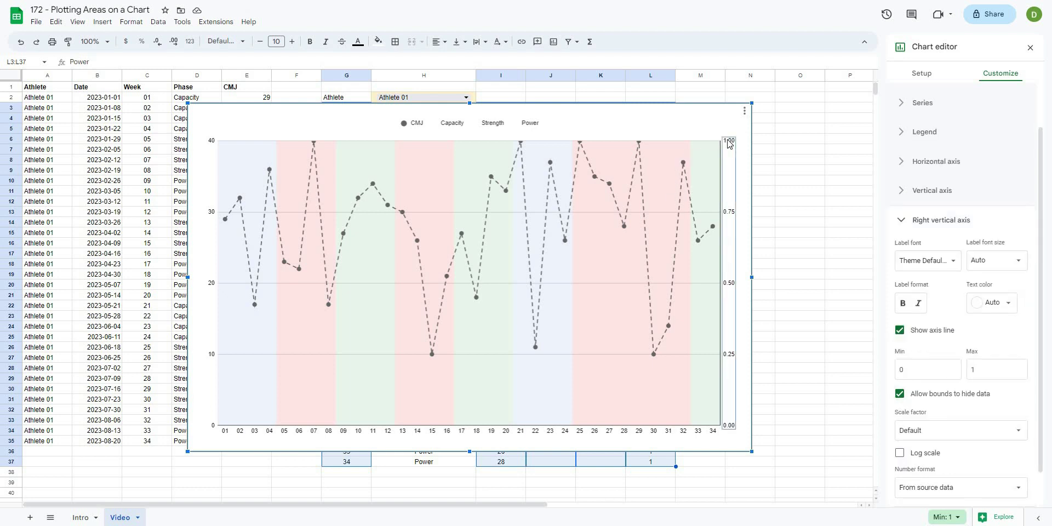
pyautogui.press('Delete')
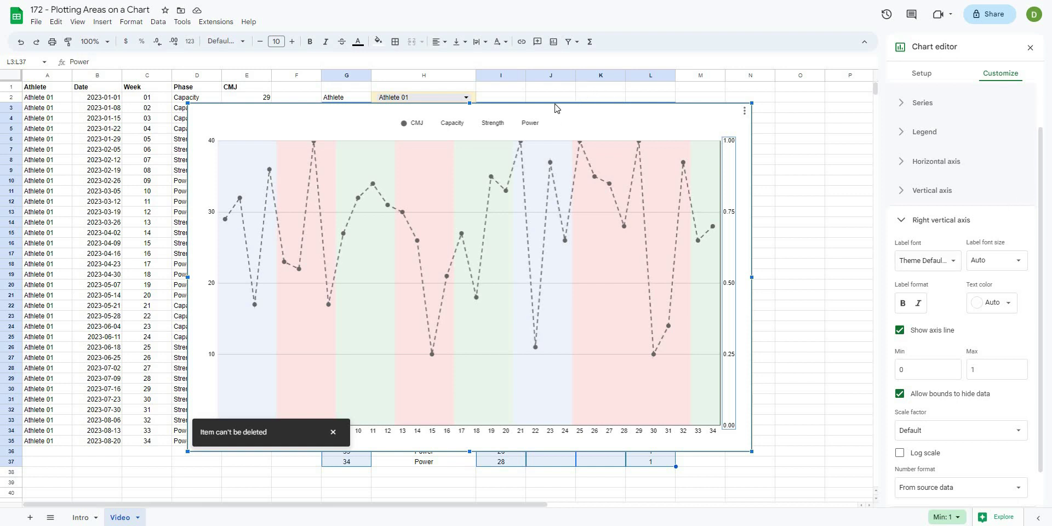
pyautogui.click(1009, 301)
pyautogui.click(1026, 283)
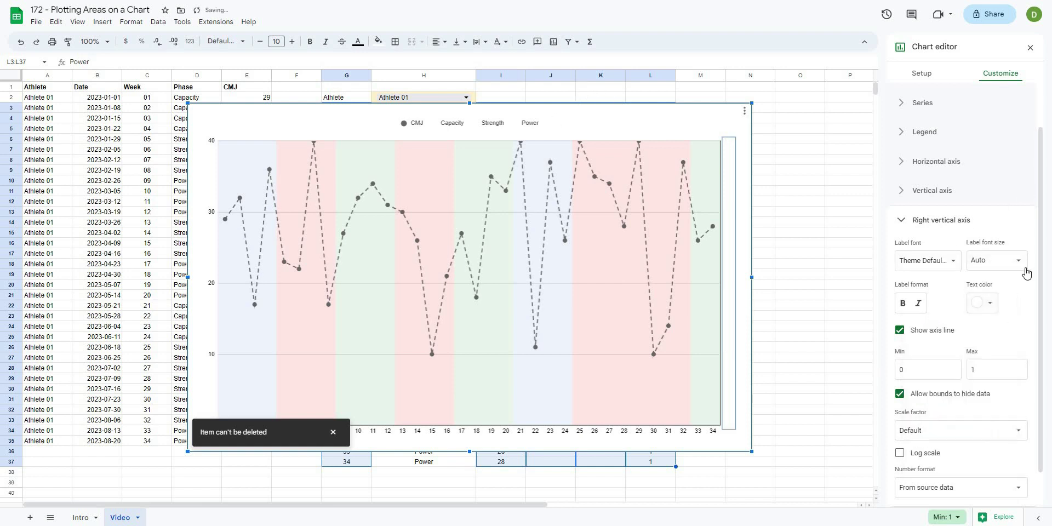
# Step: Set the right vertical axis label font size to 6
pyautogui.click(993, 262)
pyautogui.write('1')
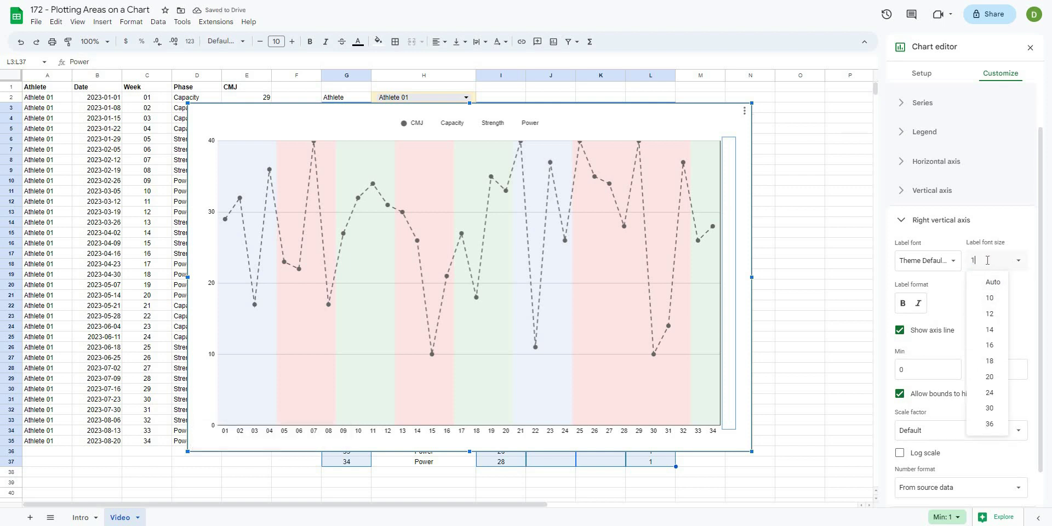
pyautogui.press('BackSpace')
pyautogui.write('6')
pyautogui.press('Return')
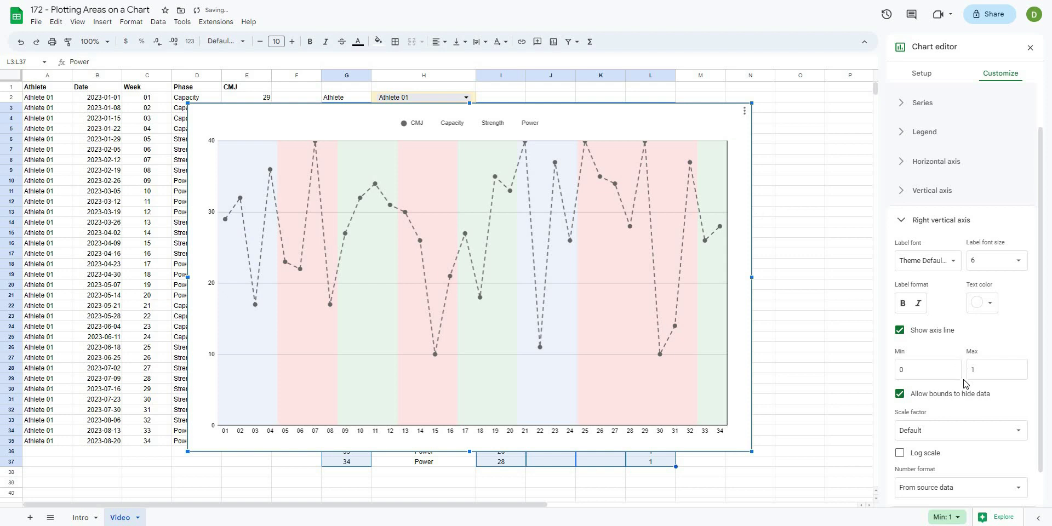
pyautogui.click(953, 226)
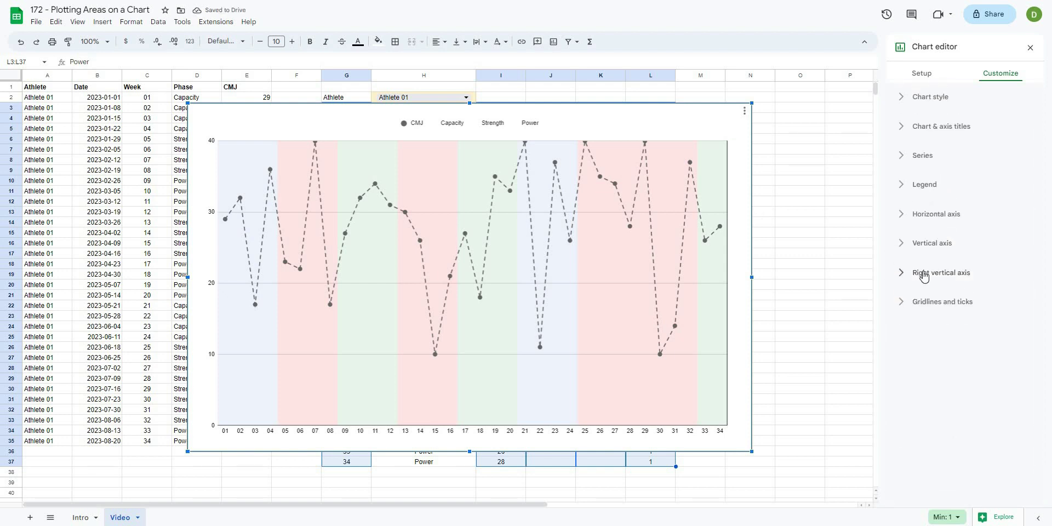
# Step: Remove the chart legend by setting its position to None
pyautogui.click(913, 186)
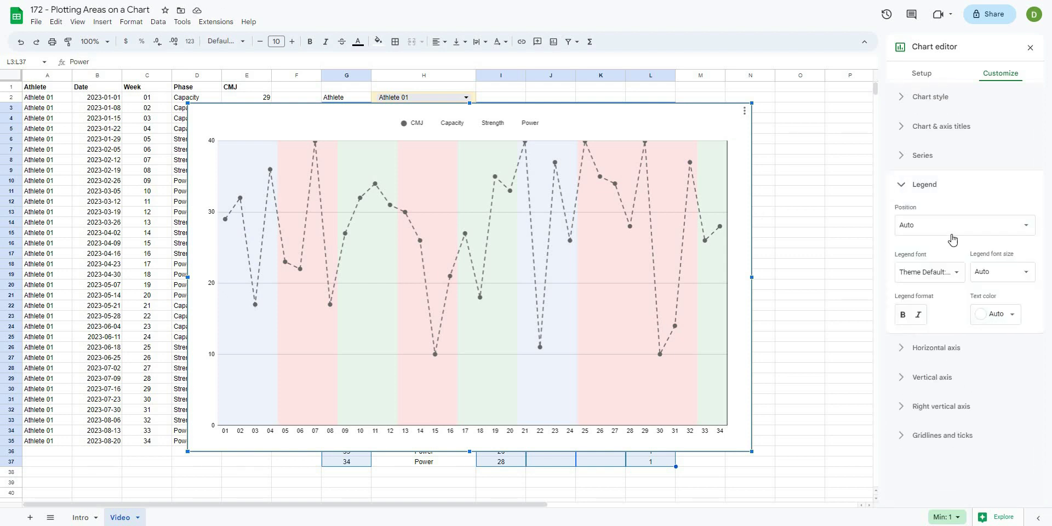
pyautogui.click(942, 225)
pyautogui.click(920, 113)
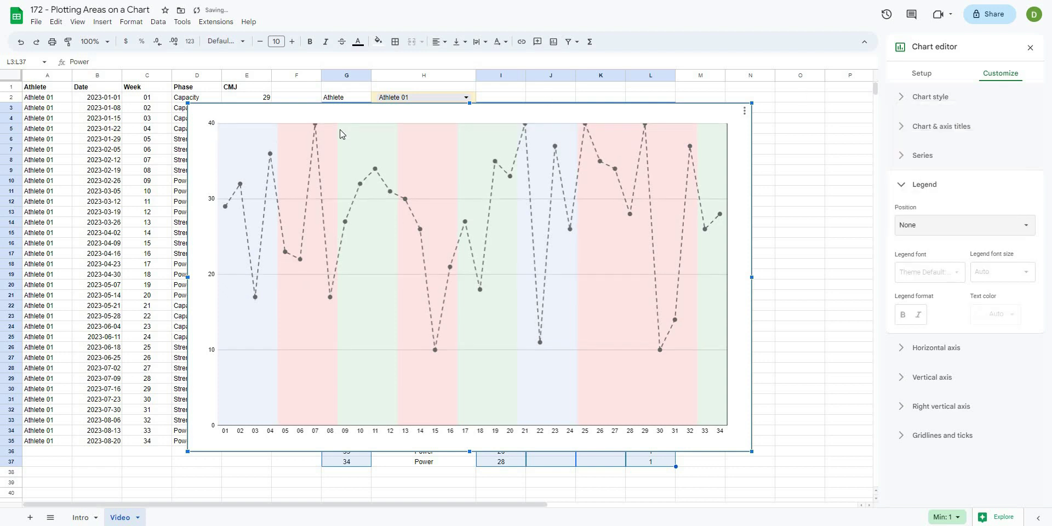
# Step: Add the horizontal axis title "WEEK" to the chart
pyautogui.click(930, 186)
pyautogui.click(937, 126)
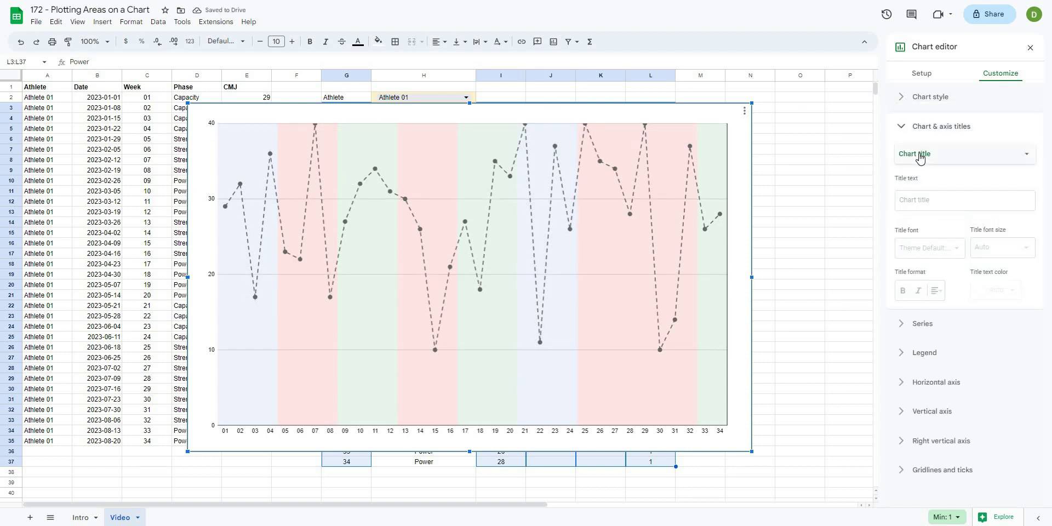
pyautogui.click(925, 155)
pyautogui.click(918, 186)
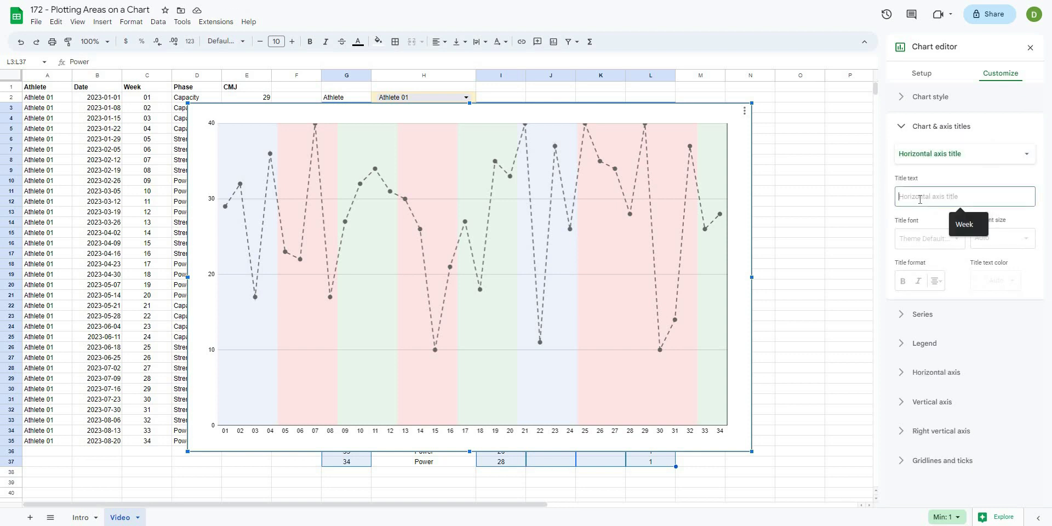
pyautogui.write('WEEK')
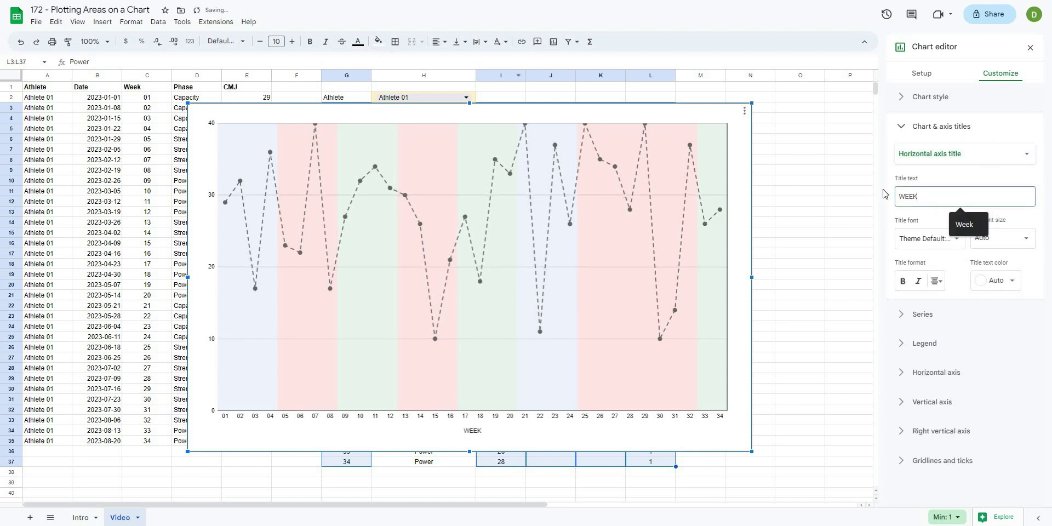
# Step: Format the horizontal axis title as bold italic with font size 14
pyautogui.click(901, 282)
pyautogui.click(918, 282)
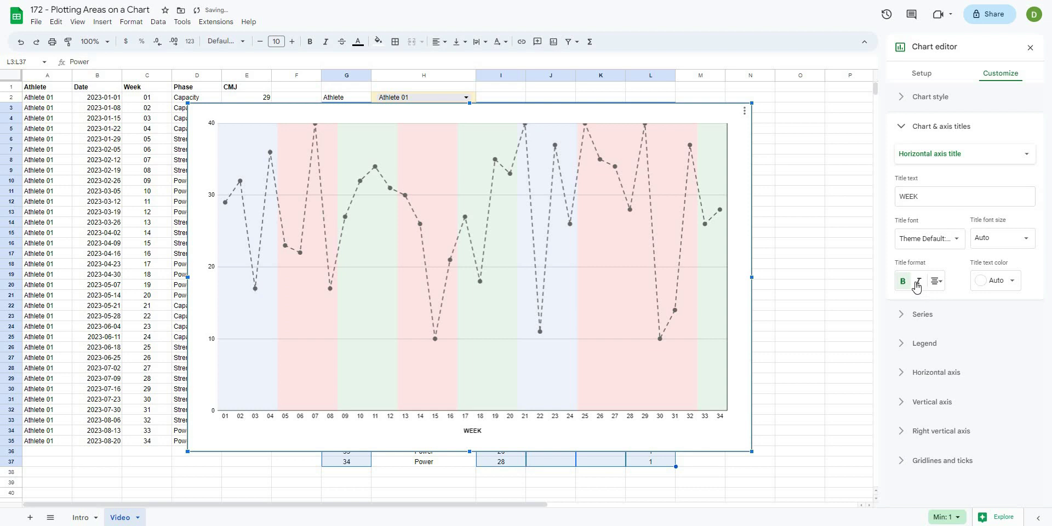
pyautogui.click(1001, 238)
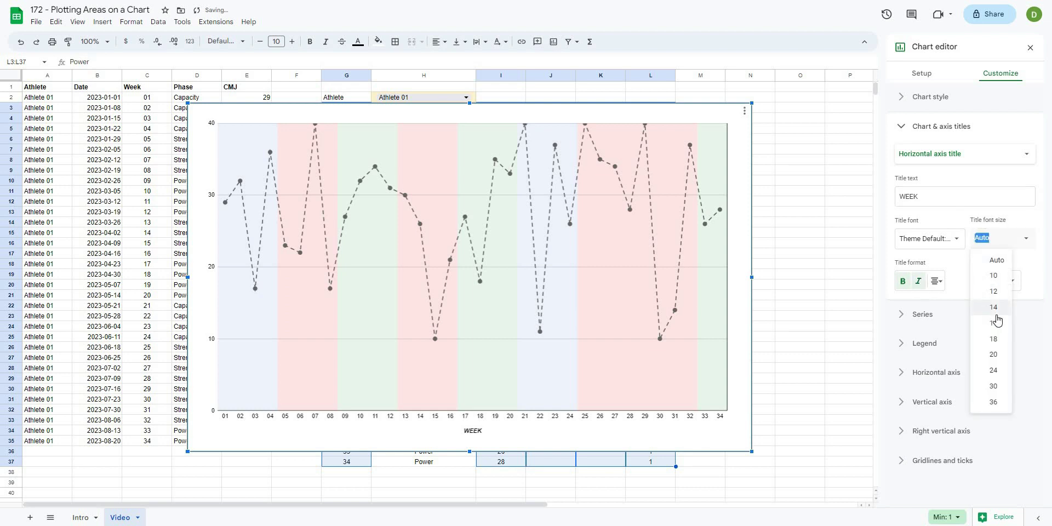
pyautogui.click(991, 307)
# Step: Set the chart title text to "CMJ Phase By Phase"
pyautogui.click(960, 156)
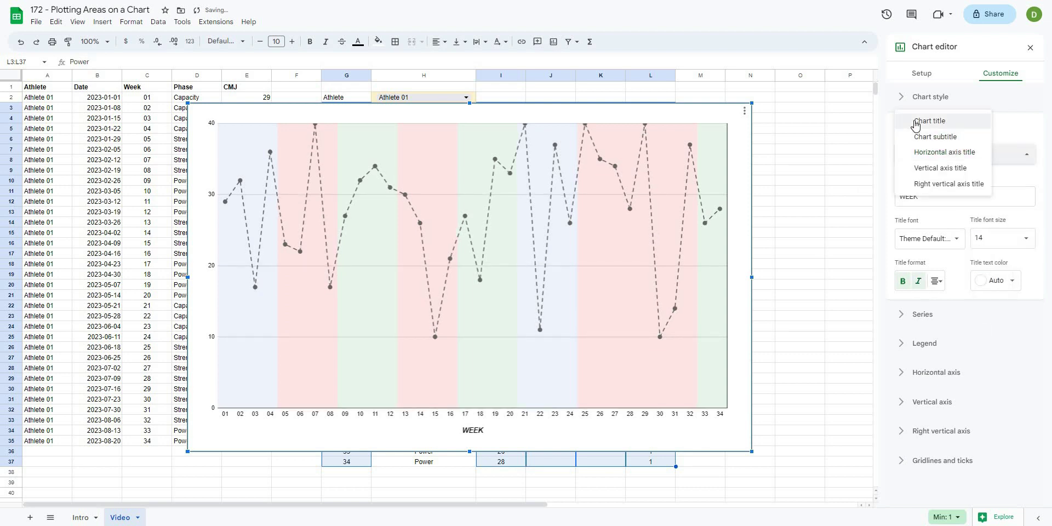
pyautogui.click(915, 125)
pyautogui.click(905, 201)
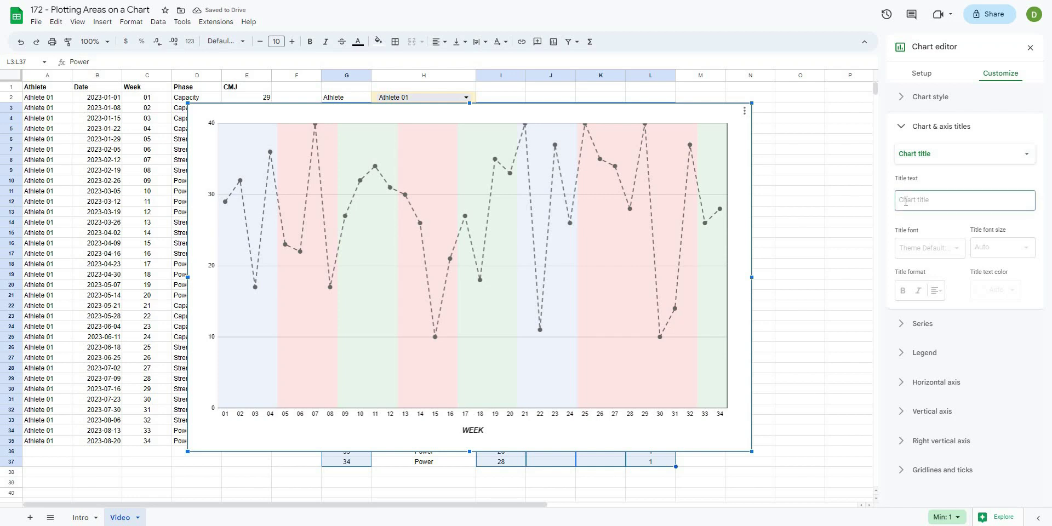
pyautogui.write('CMJ ')
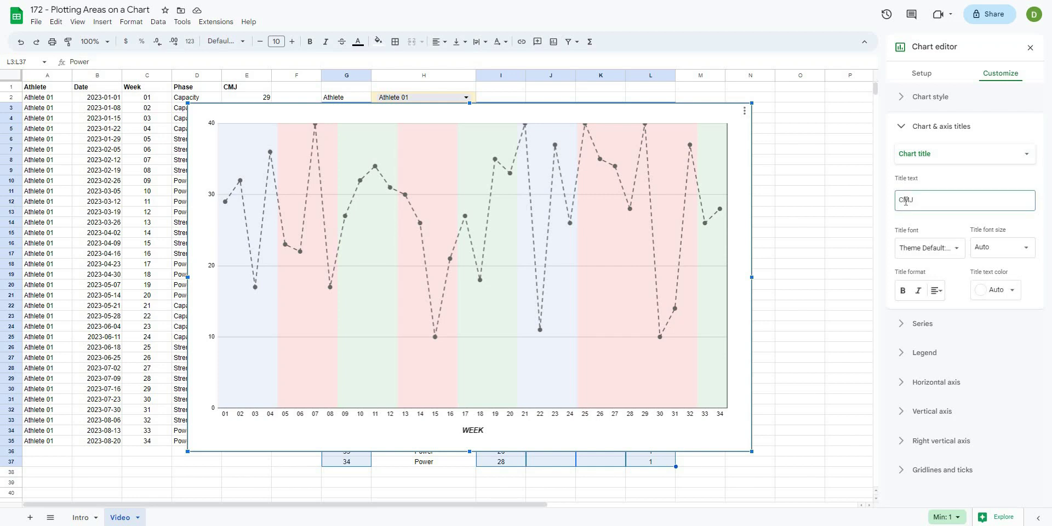
pyautogui.write('Phase By Phase')
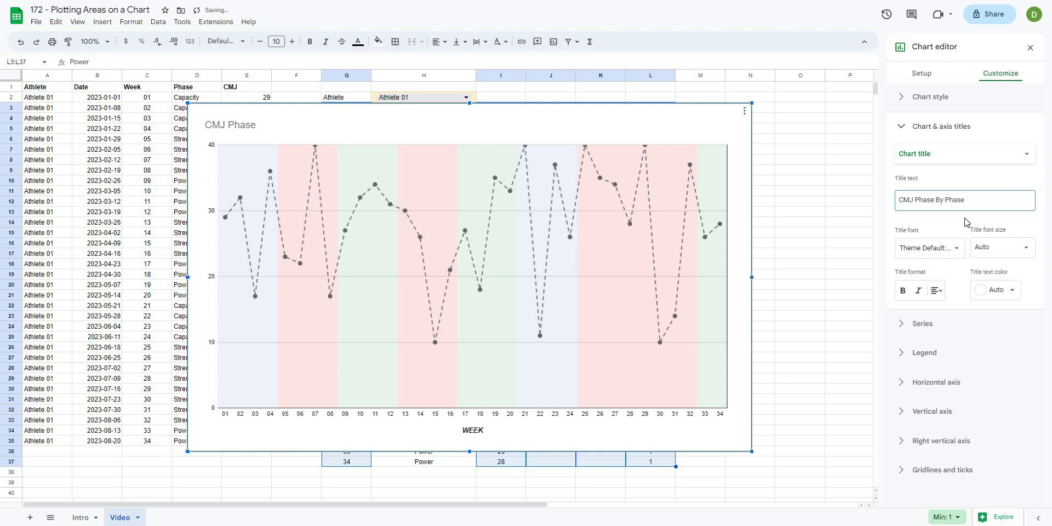
# Step: Make the chart title bold and set its text colour to black
pyautogui.click(902, 290)
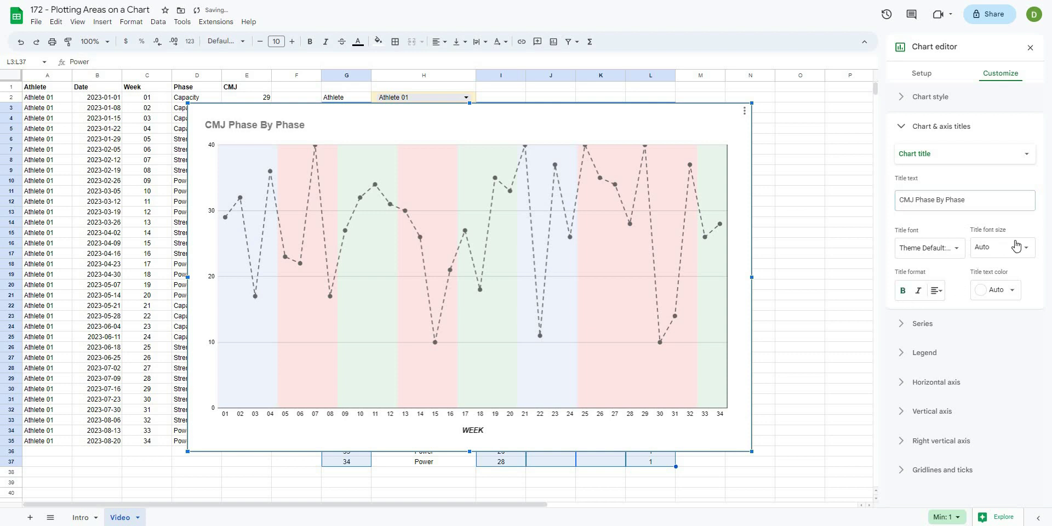
pyautogui.click(996, 290)
pyautogui.click(920, 328)
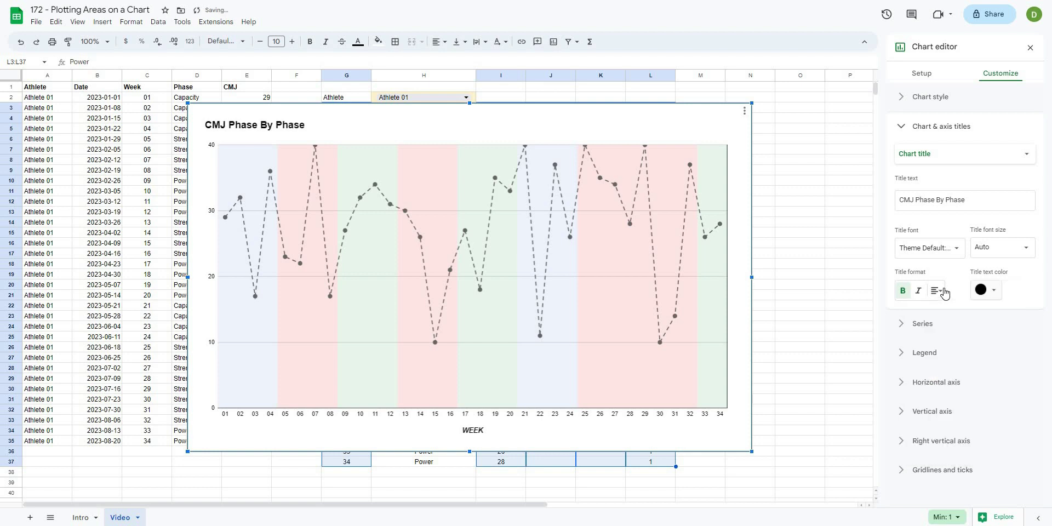
pyautogui.click(937, 290)
pyautogui.click(877, 183)
# Step: Move the chart up and to the left over the data, and enlarge it from its lower-right corner
pyautogui.moveTo(477, 109); pyautogui.dragTo(407, 93)
pyautogui.moveTo(682, 434); pyautogui.dragTo(797, 503)
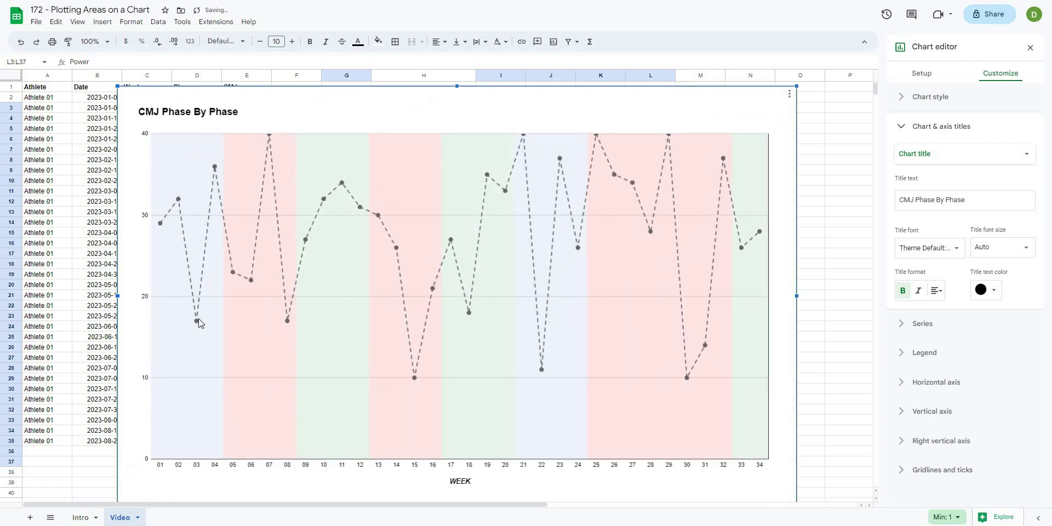